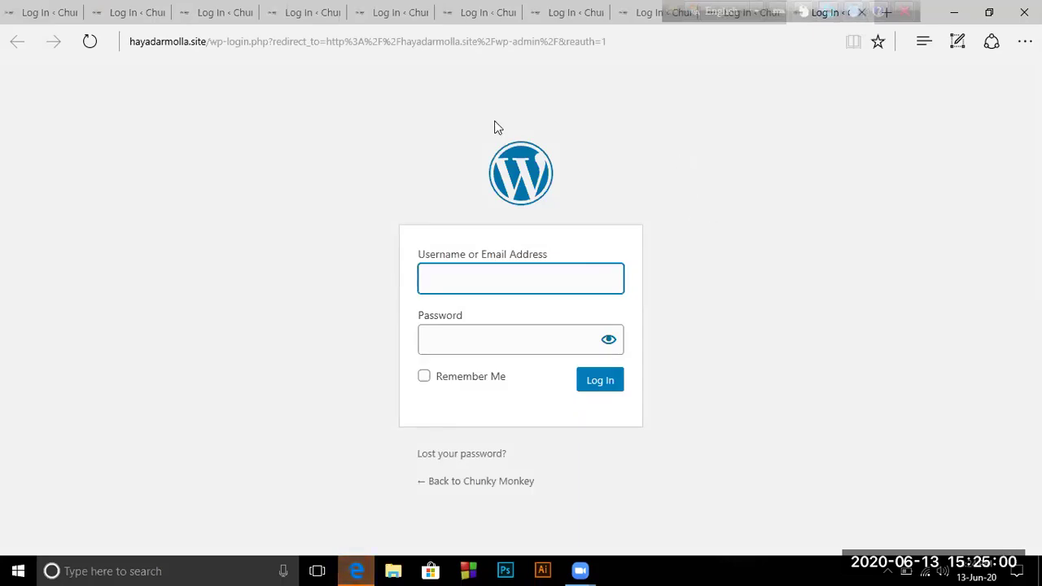
Type the account username into the Username or Email Address field, fixing a typo midway
key(Tab)
click(437, 277)
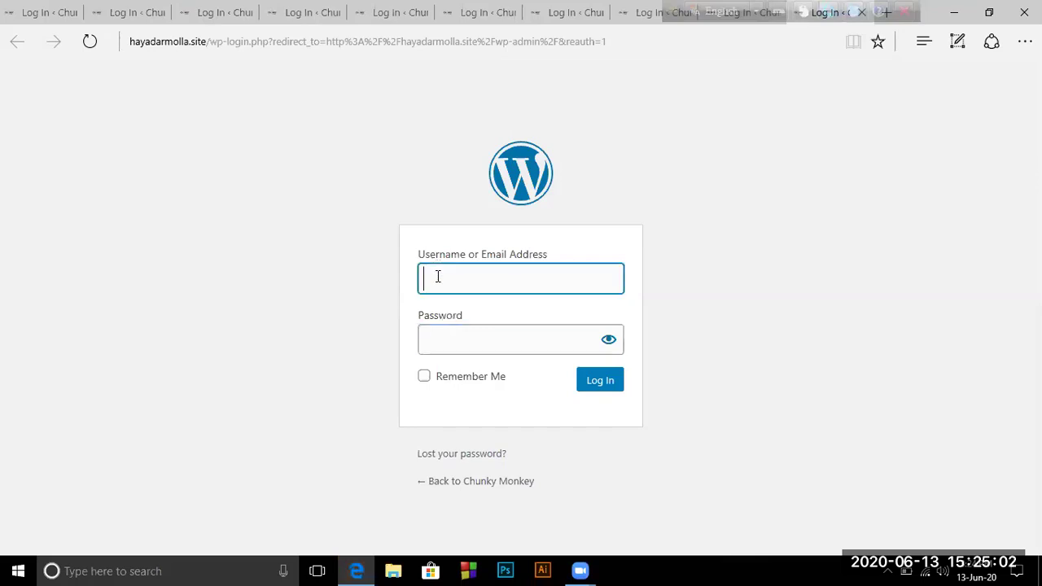
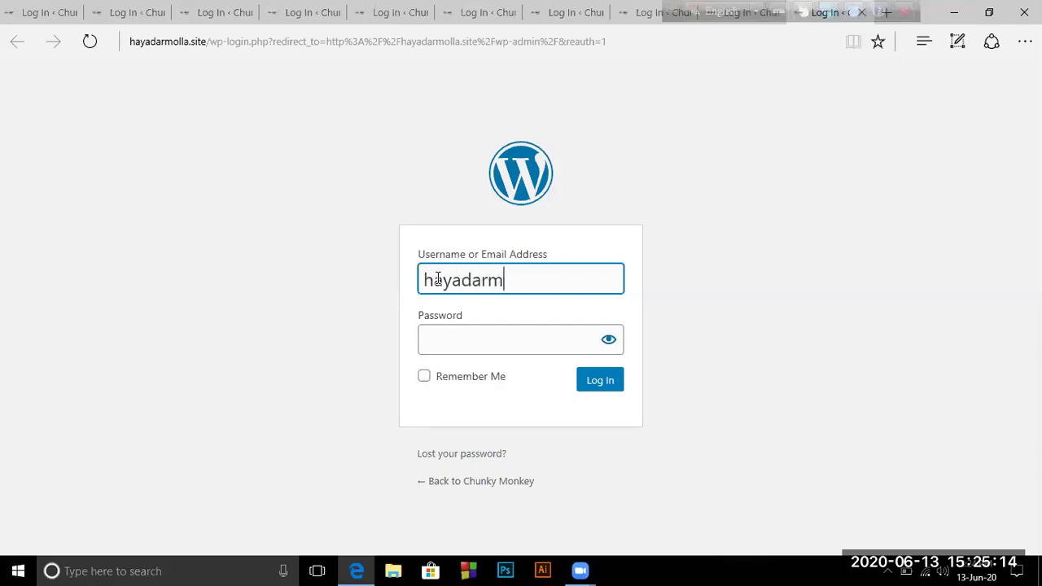
Paste text and an @ into the username field, then backspace over the stray pasted characters
text(beep.com46 75 7.5)
text(@)
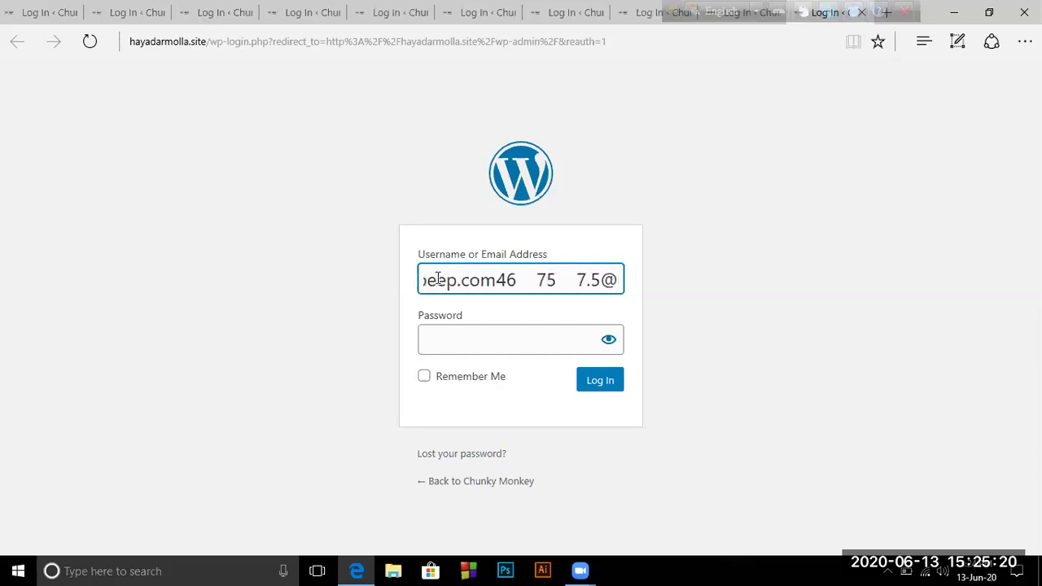
key(BackSpace)
key(BackSpace)
key(BackSpace)
key(BackSpace)
key(BackSpace)
key(BackSpace)
key(BackSpace)
key(BackSpace)
key(BackSpace)
key(BackSpace)
key(BackSpace)
key(BackSpace)
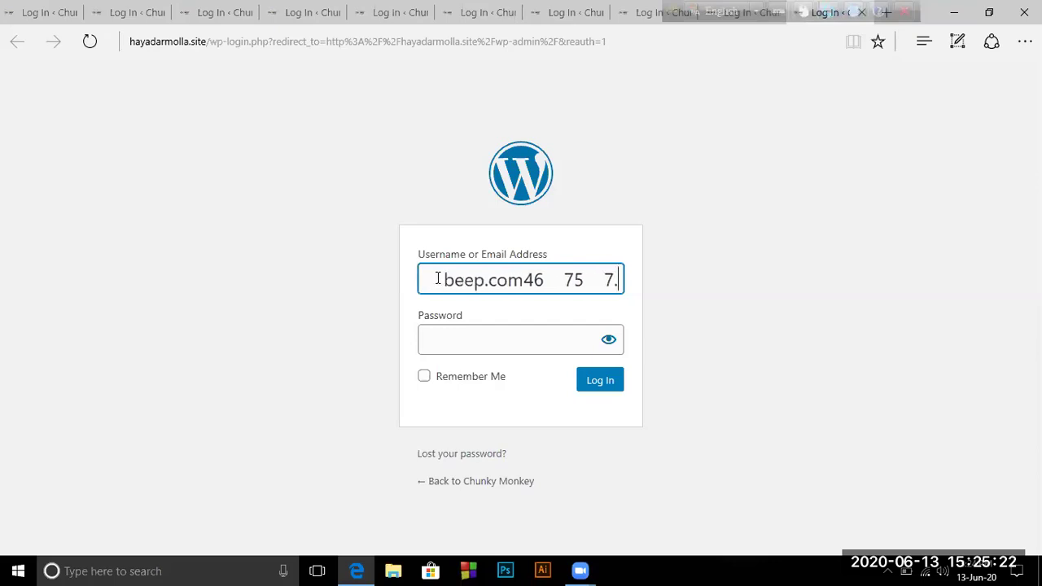
key(BackSpace)
key(BackSpace)
key(BackSpace)
key(BackSpace)
key(BackSpace)
key(BackSpace)
key(BackSpace)
key(BackSpace)
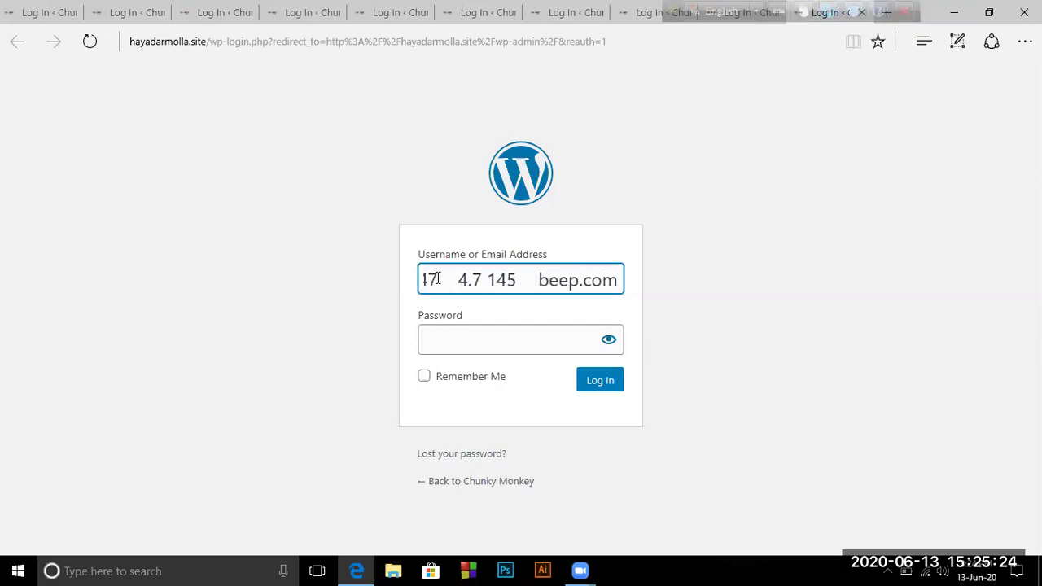
key(BackSpace)
key(BackSpace)
key(BackSpace)
key(BackSpace)
key(BackSpace)
key(BackSpace)
key(BackSpace)
key(BackSpace)
key(BackSpace)
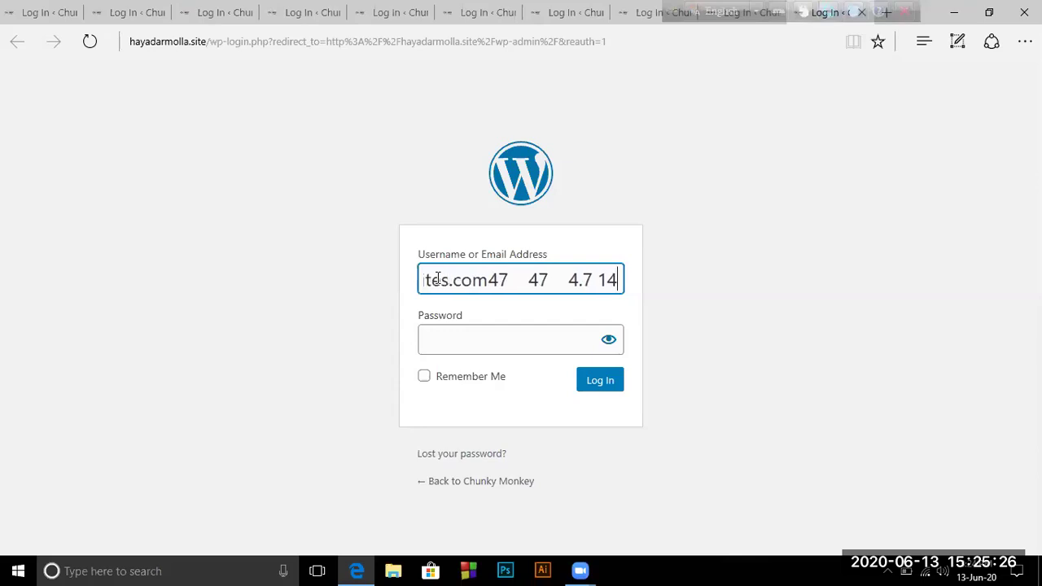
key(BackSpace)
key(BackSpace)
key(BackSpace)
key(BackSpace)
key(BackSpace)
key(BackSpace)
key(BackSpace)
key(BackSpace)
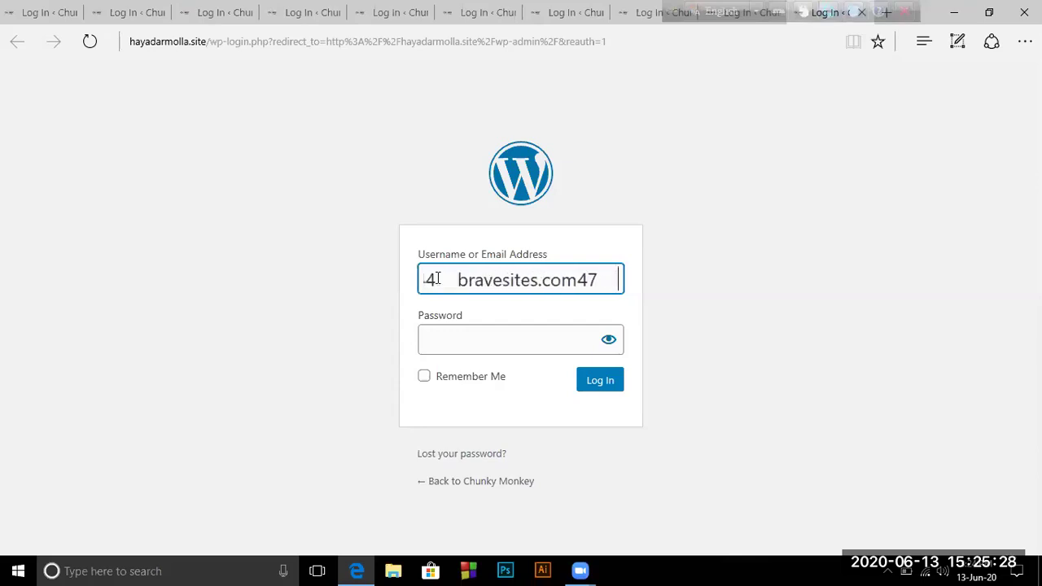
key(BackSpace)
key(BackSpace)
key(BackSpace)
key(BackSpace)
key(BackSpace)
key(BackSpace)
key(BackSpace)
key(BackSpace)
key(BackSpace)
key(BackSpace)
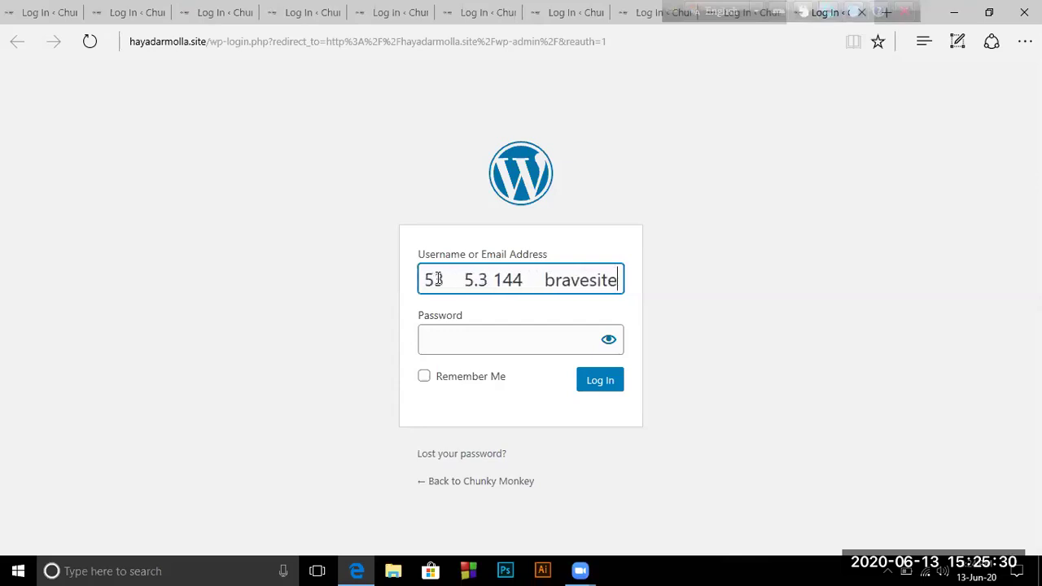
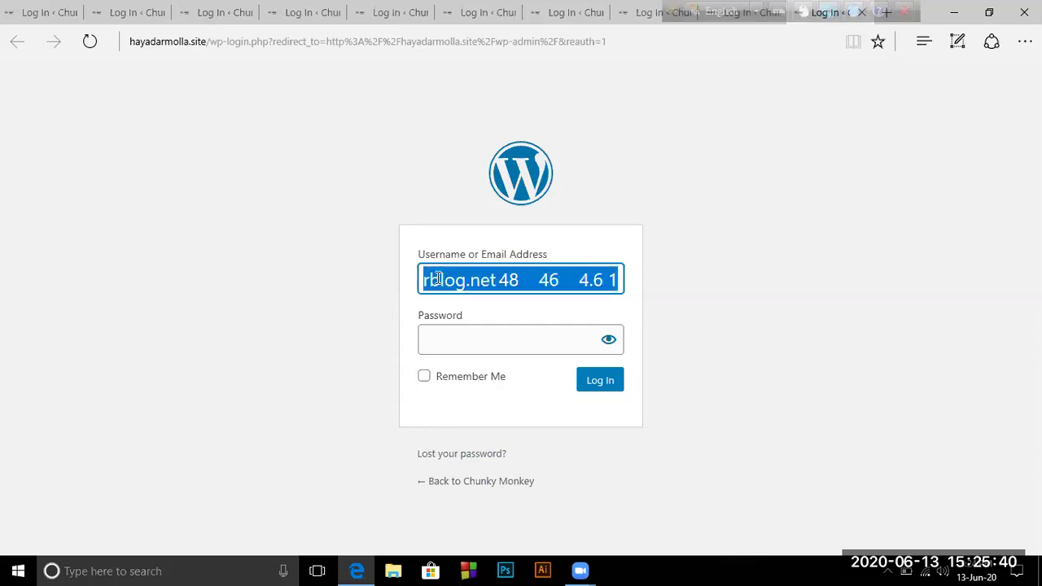
Replace the Username field's contents with the admin account's Gmail address
key(BackSpace)
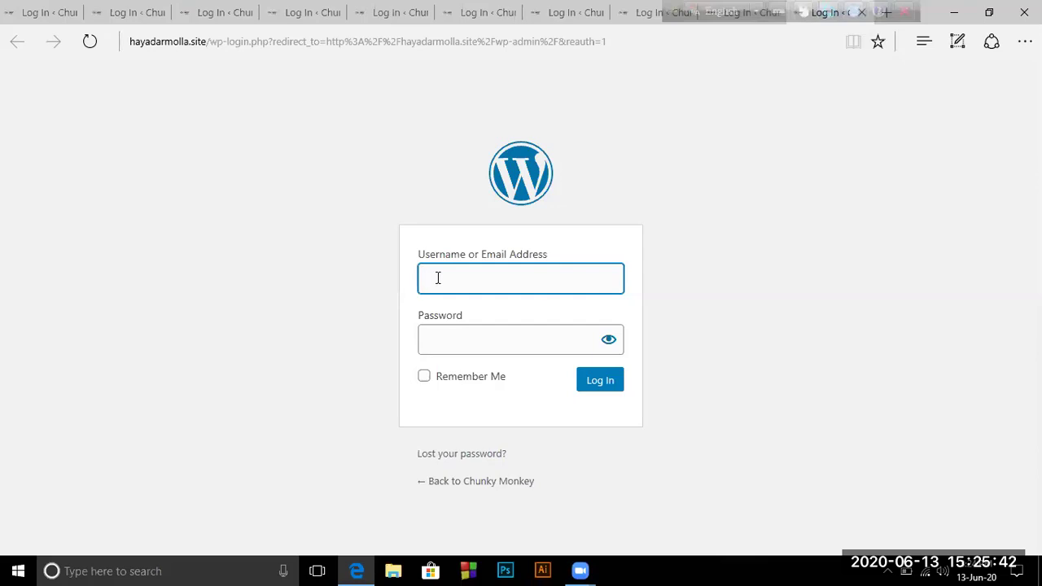
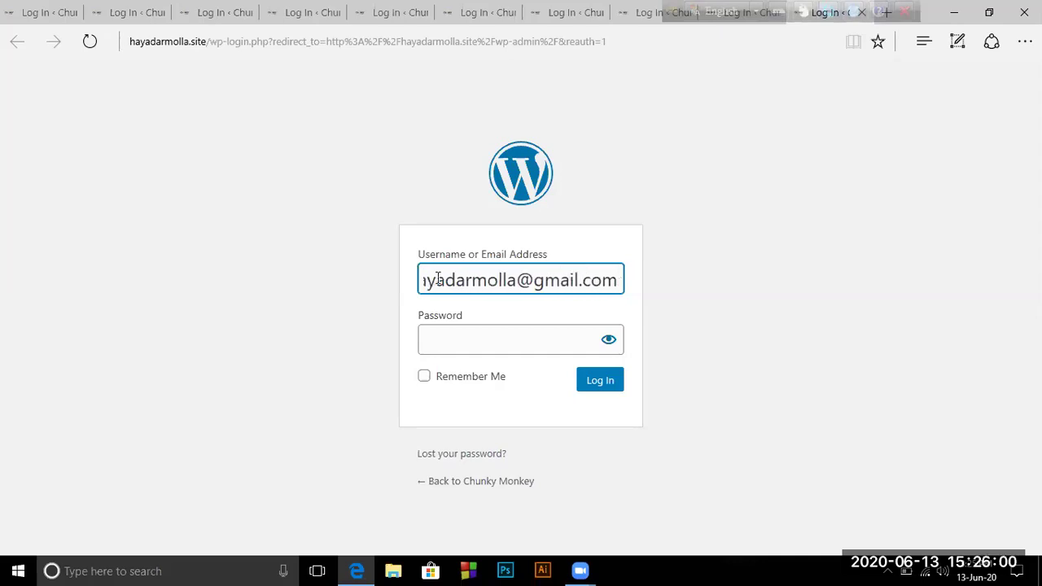
Enter the account password and log in to the Chunky Monkey site
click(434, 337)
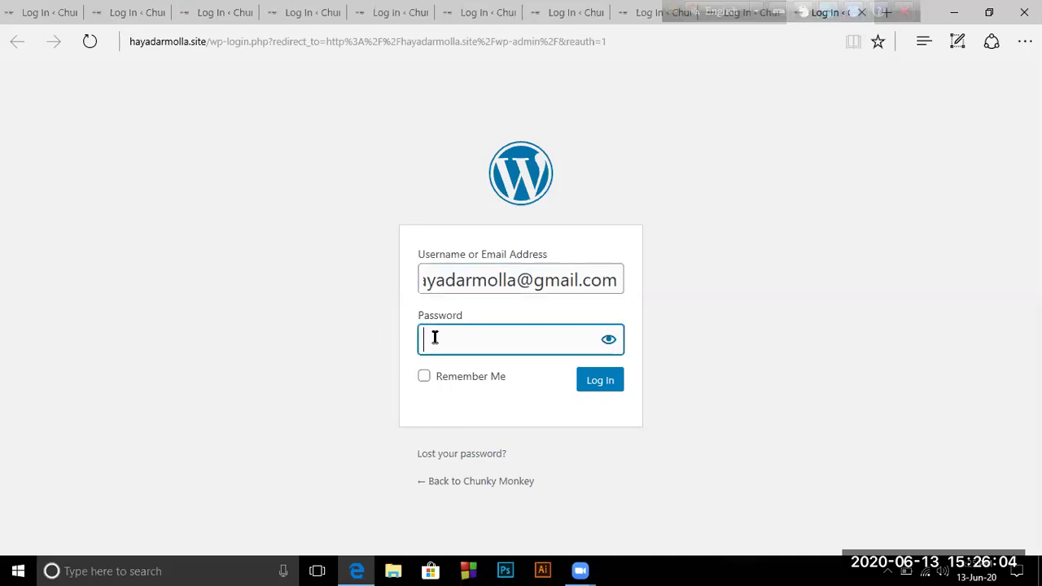
text(abcde)
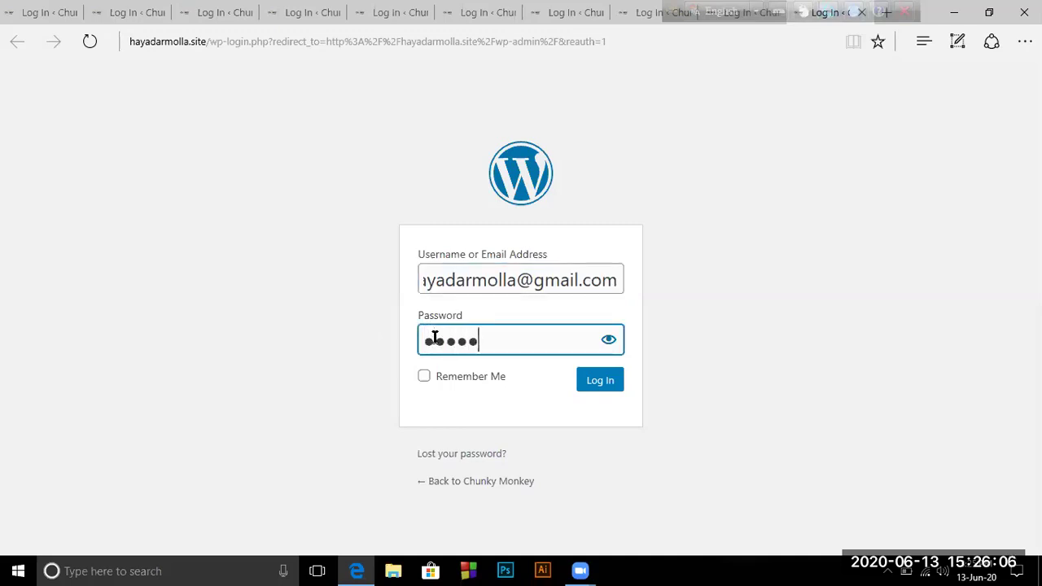
click(604, 380)
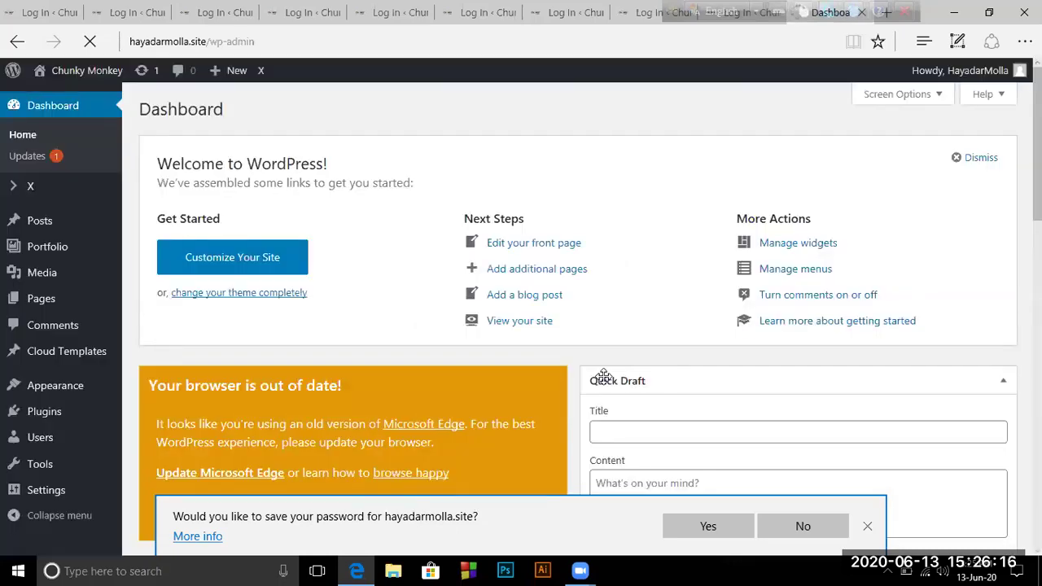
Decline saving the password, then open the All Pages list from the Pages menu
click(867, 529)
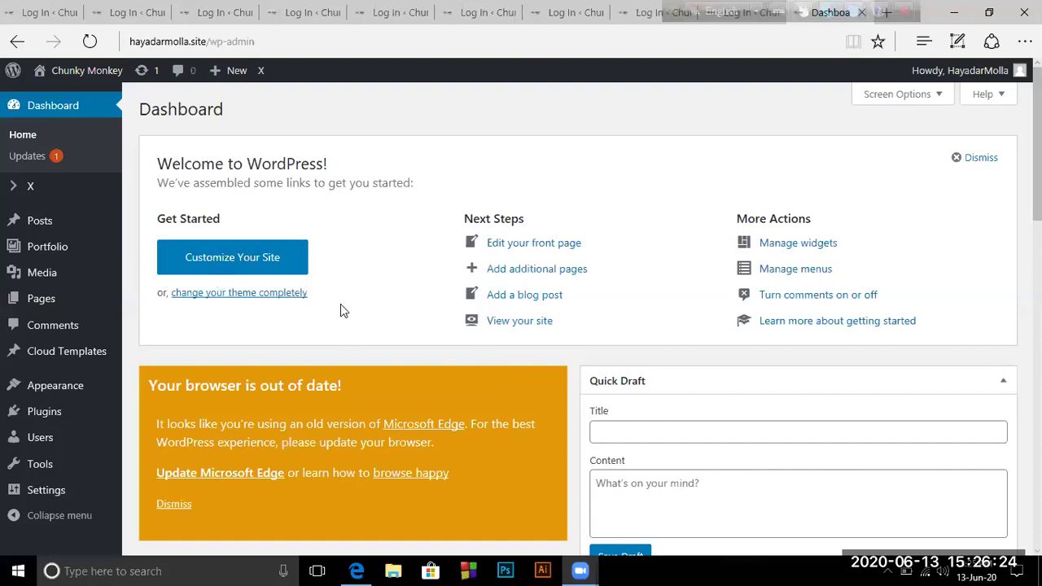
scroll(341, 306, down, 3)
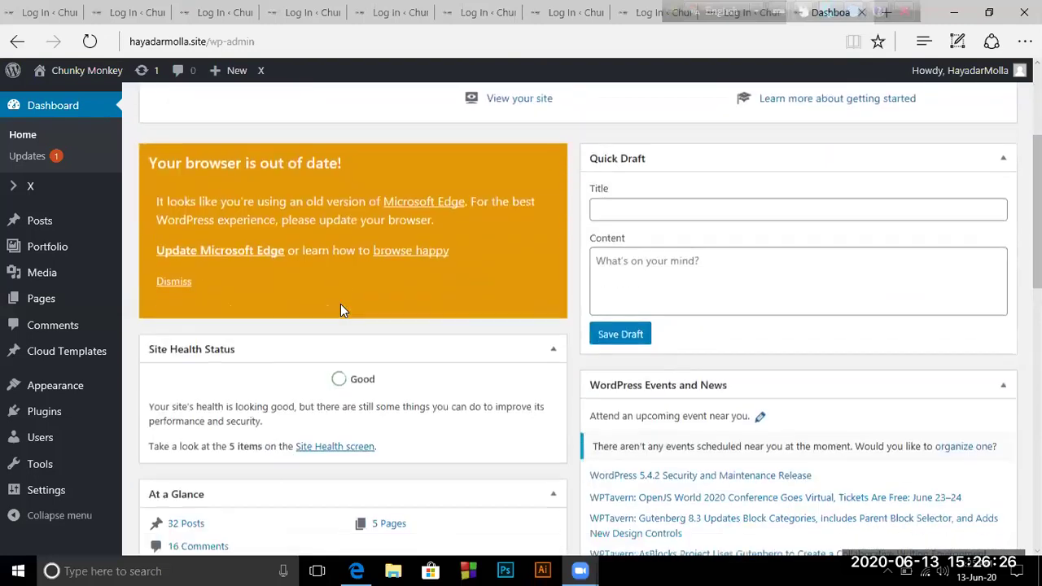
scroll(340, 308, up, 2)
scroll(338, 304, down, 10)
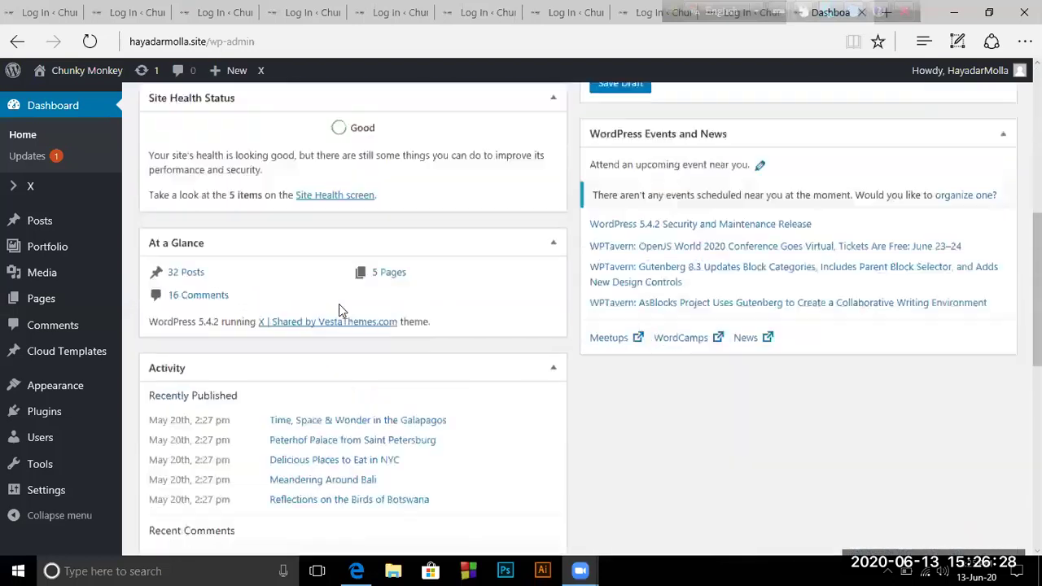
scroll(333, 321, up, 4)
scroll(334, 320, up, 8)
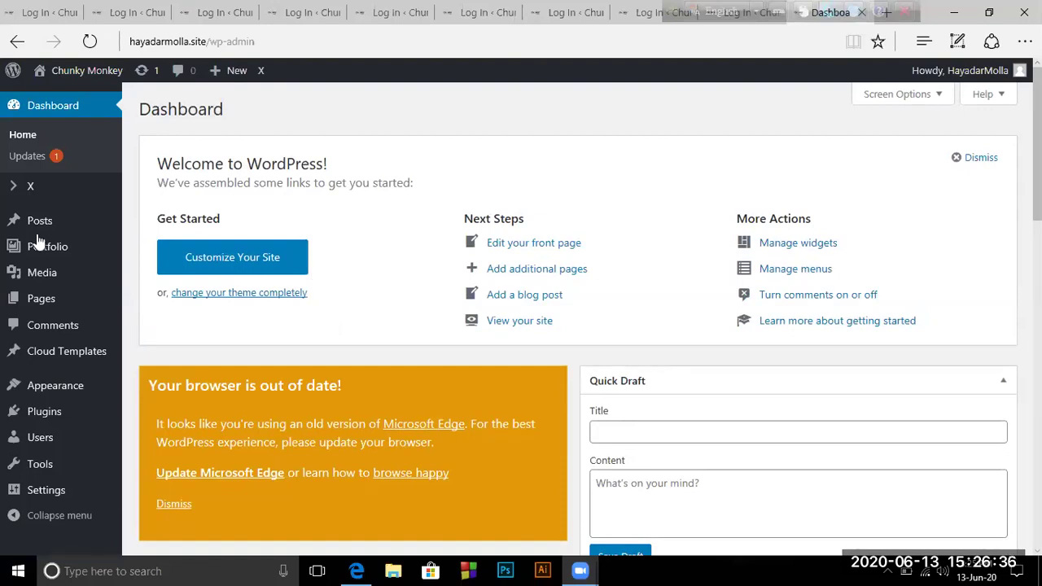
mouse_move(14, 312)
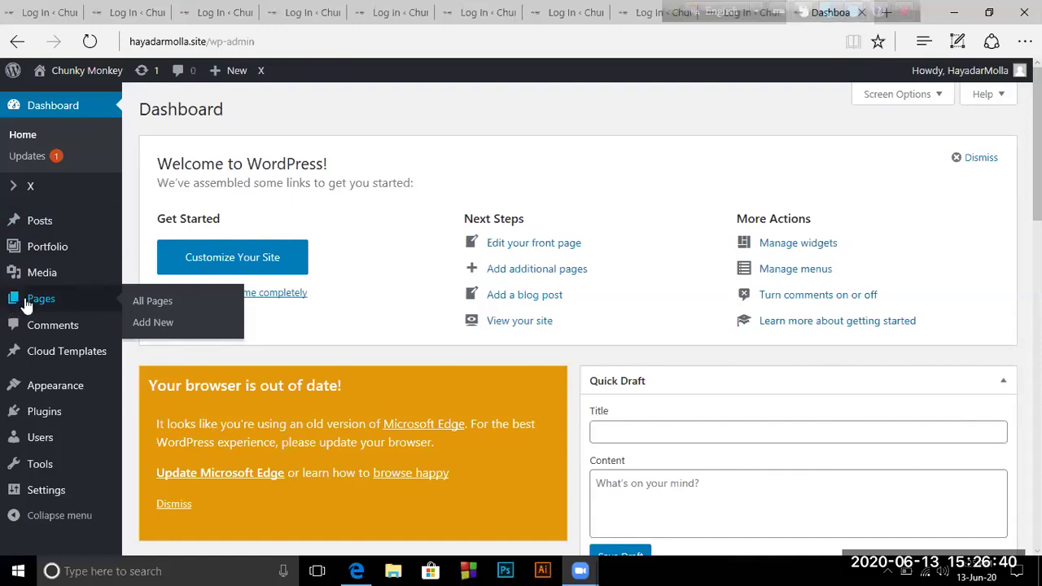
click(27, 304)
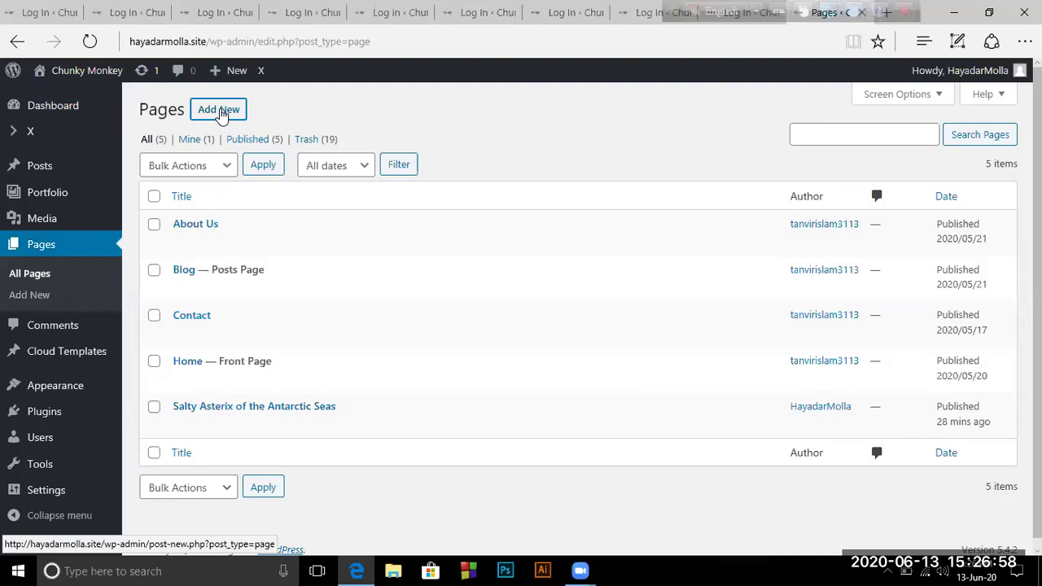
Add a new page and dismiss the Welcome to the Block Editor tour
click(219, 110)
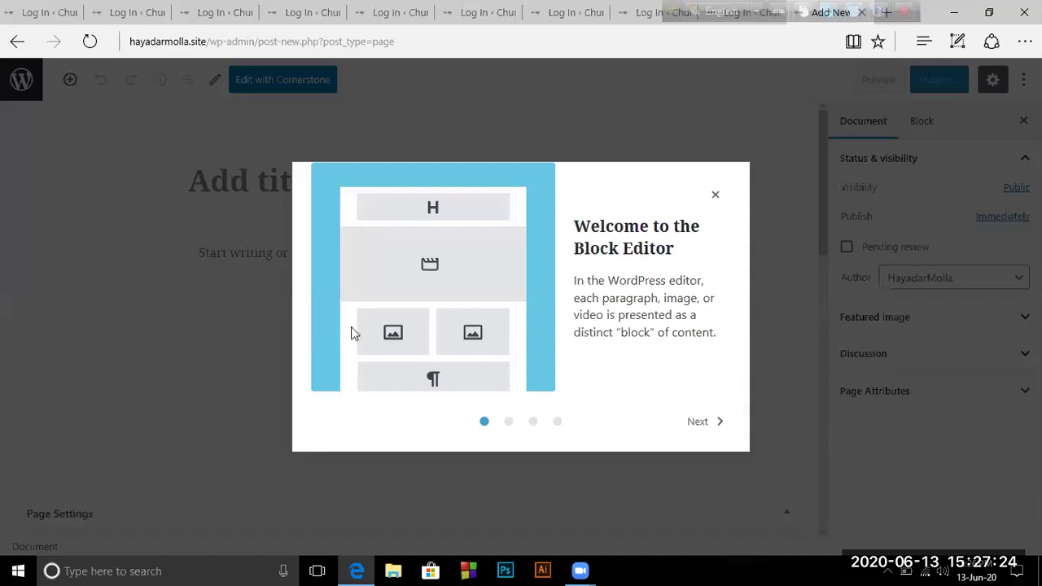
click(722, 424)
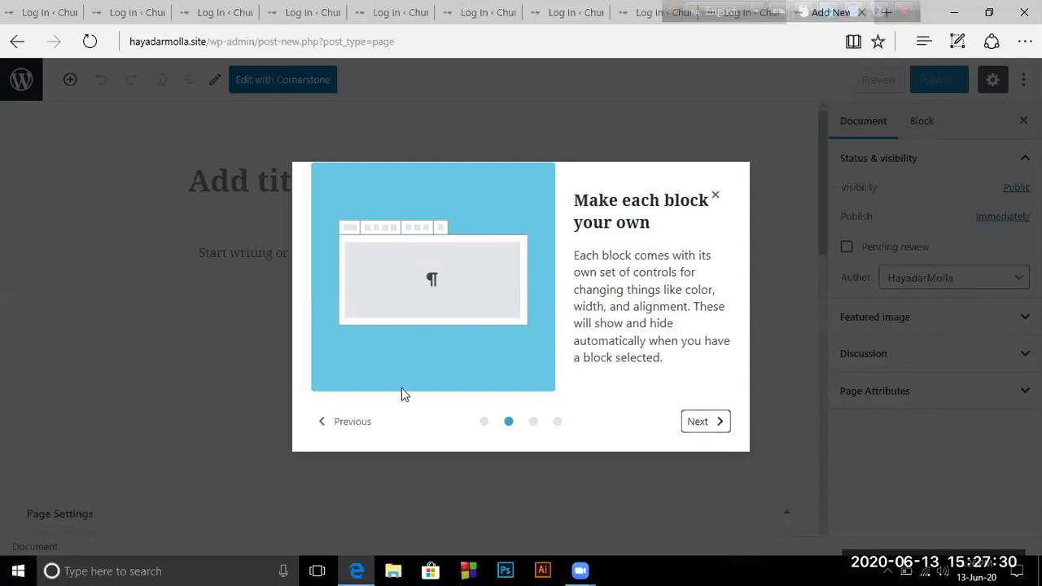
click(321, 428)
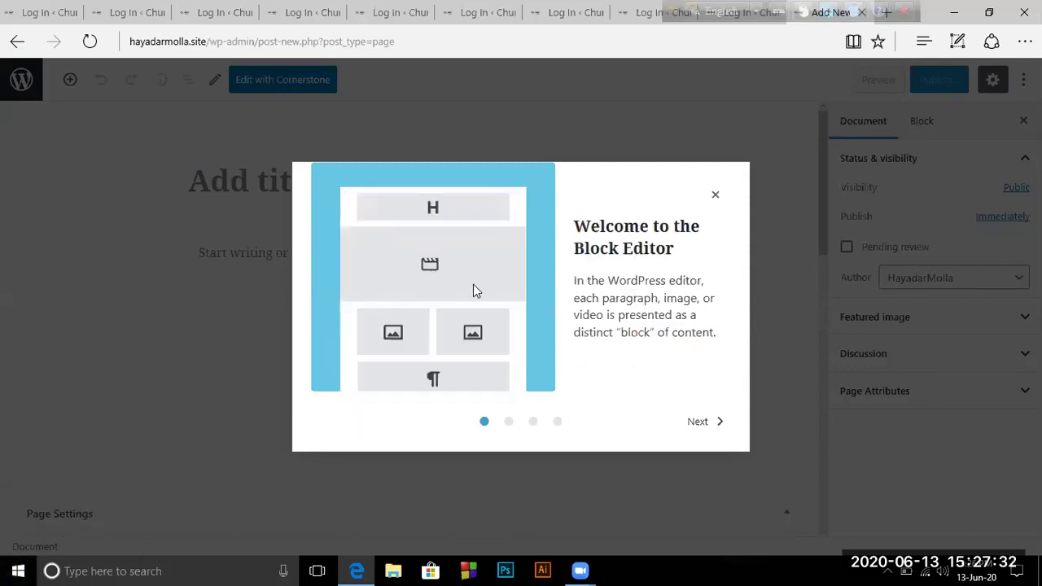
click(722, 196)
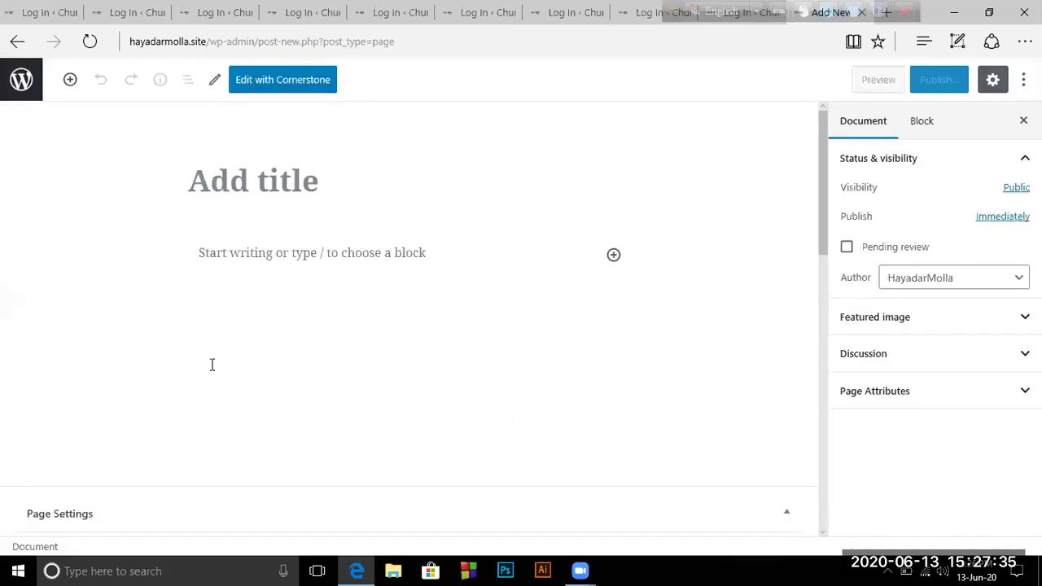
click(239, 254)
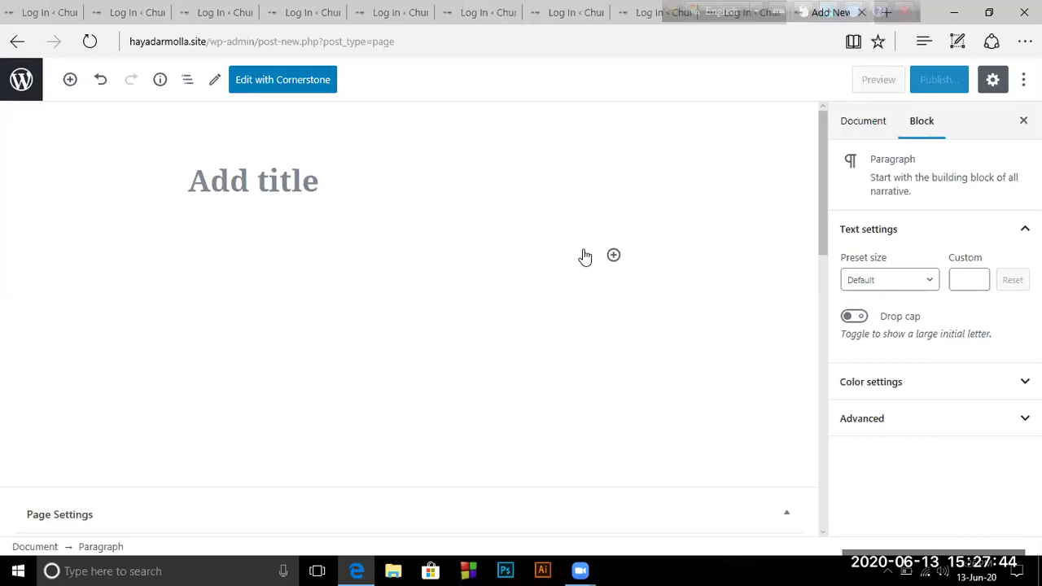
click(614, 257)
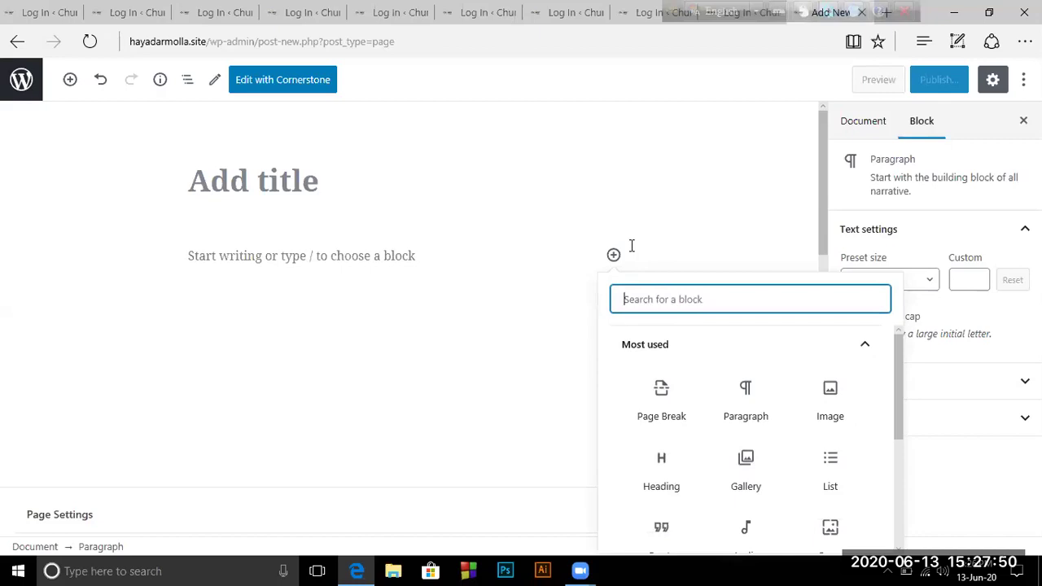
click(682, 163)
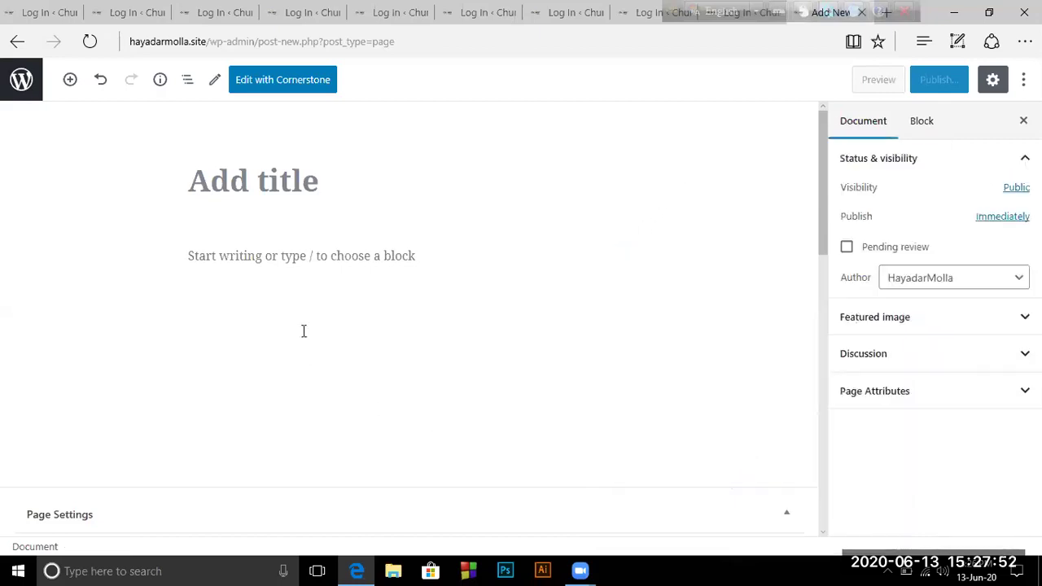
click(193, 253)
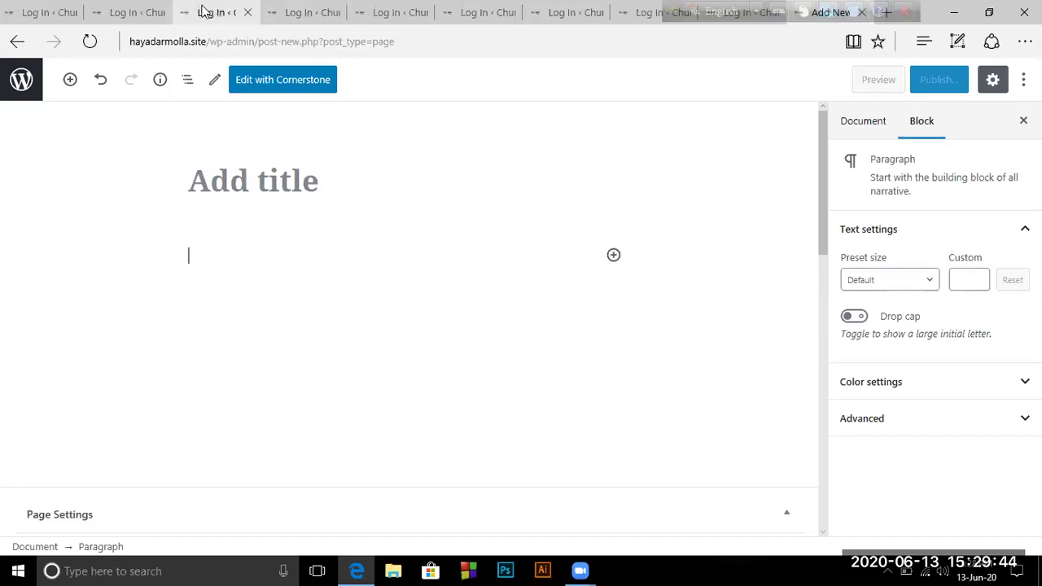
Close the eight leftover login tabs and open a new tab on the Edge Start page
click(248, 12)
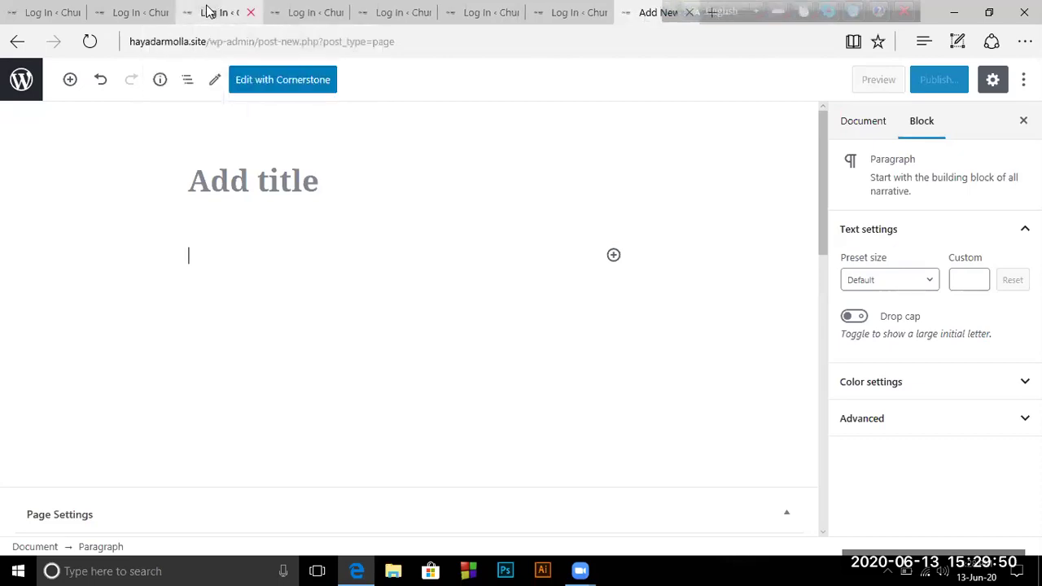
middle_click(208, 12)
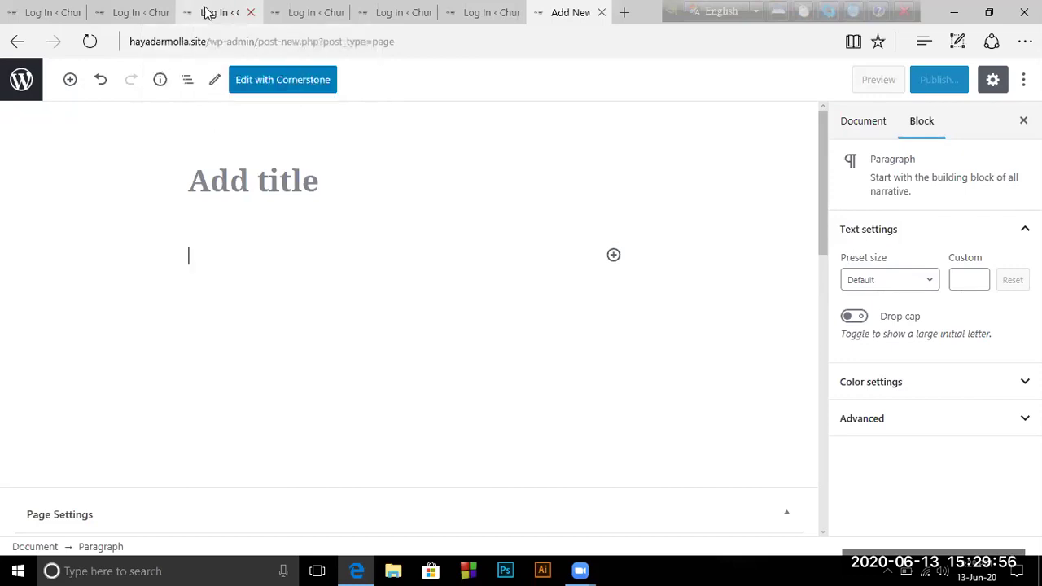
click(162, 14)
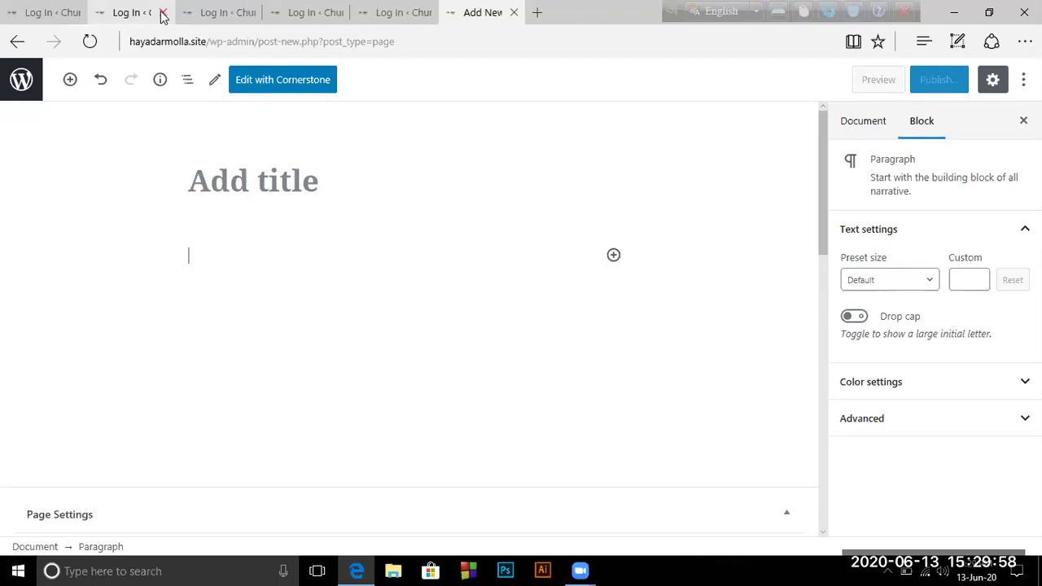
click(162, 14)
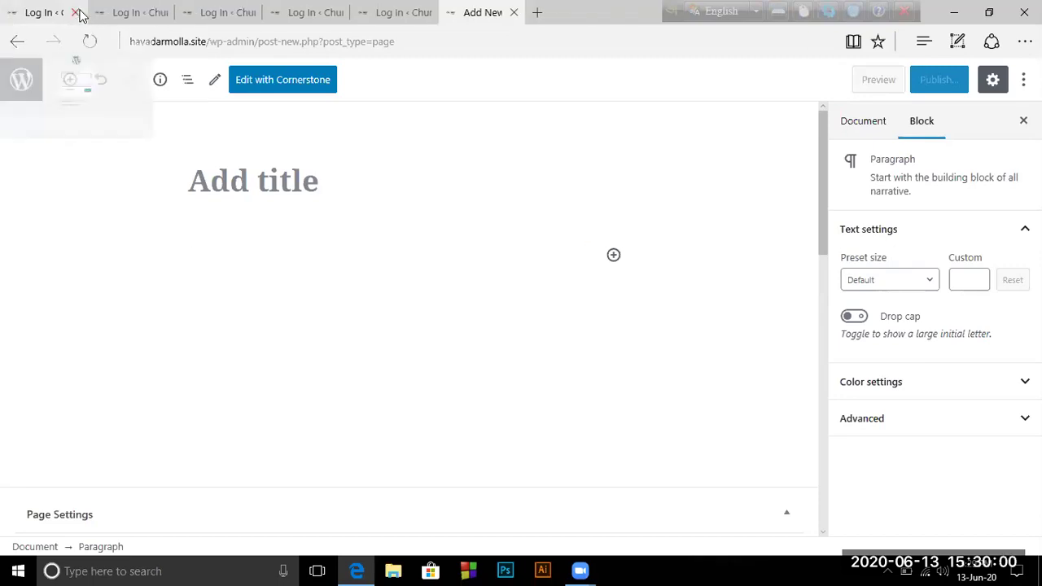
click(76, 13)
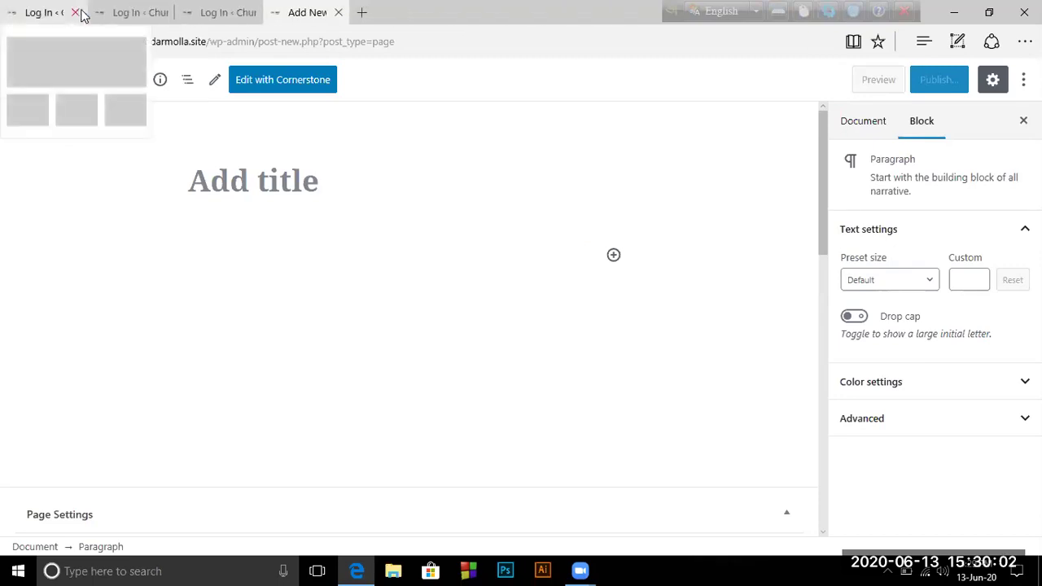
click(76, 13)
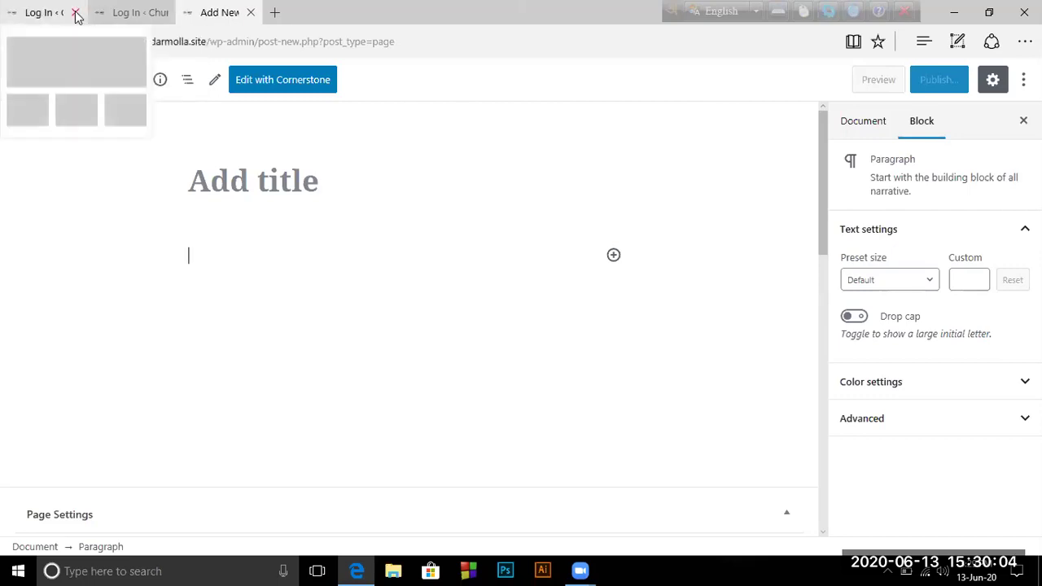
click(87, 13)
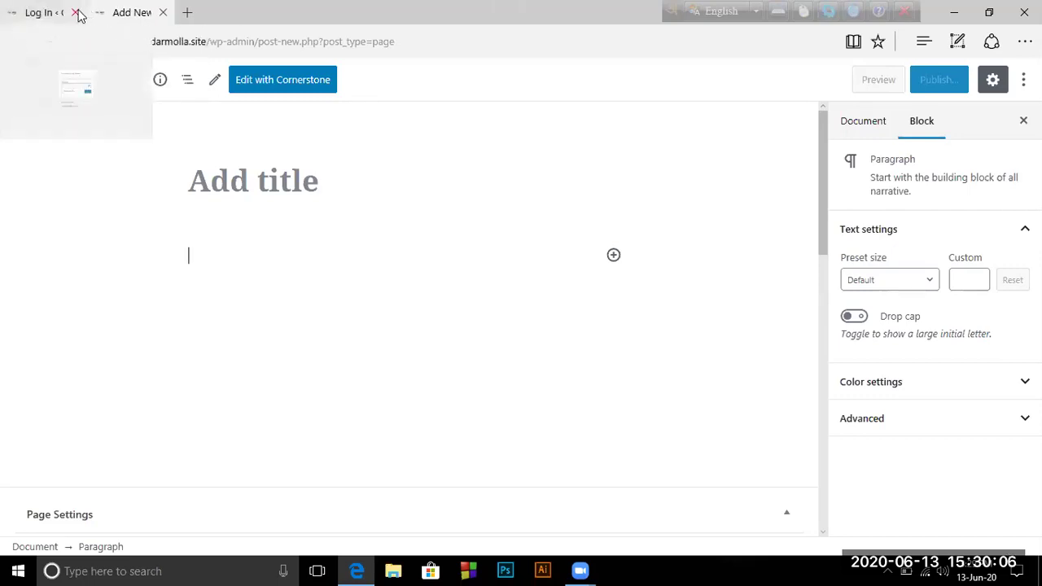
click(75, 13)
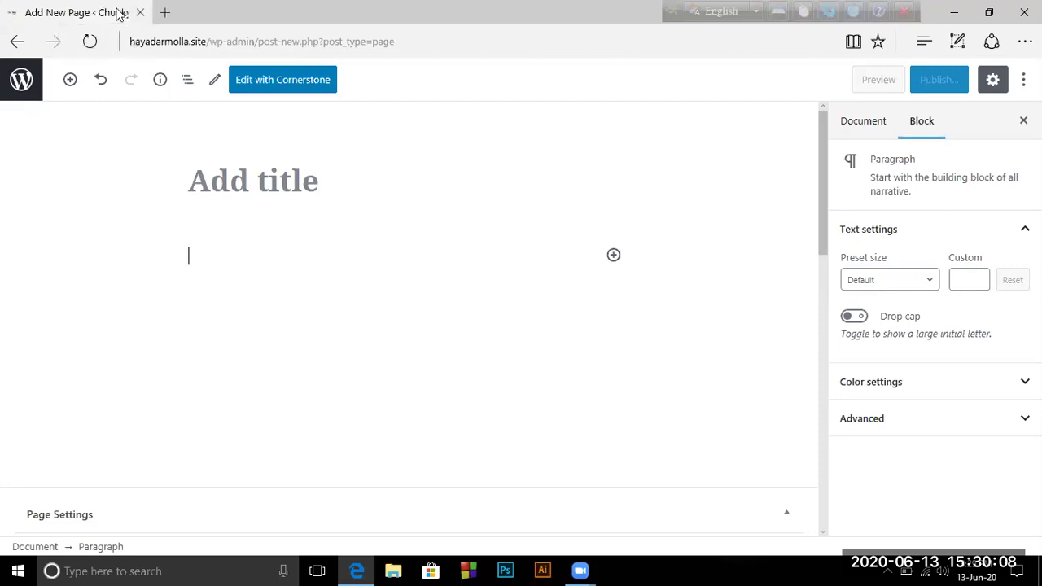
click(173, 13)
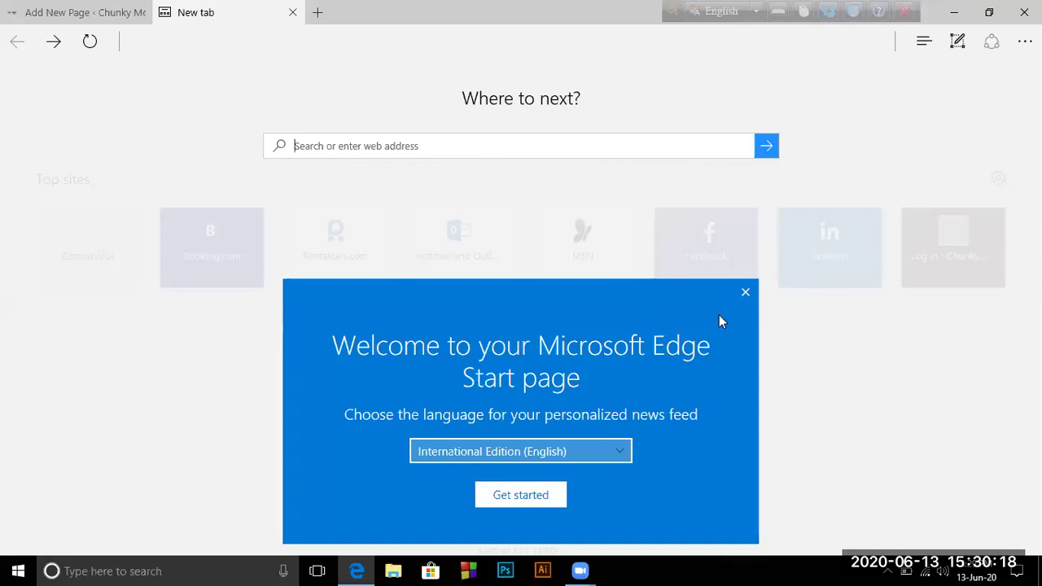
Dismiss the Start page welcome message and search Bing for 'about garden'
click(746, 294)
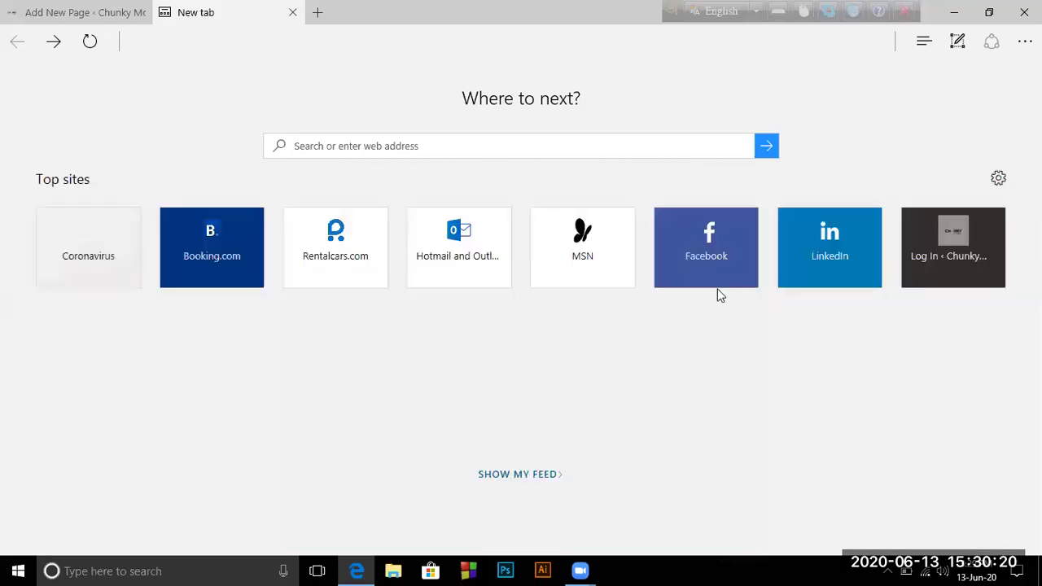
click(318, 145)
text(ab)
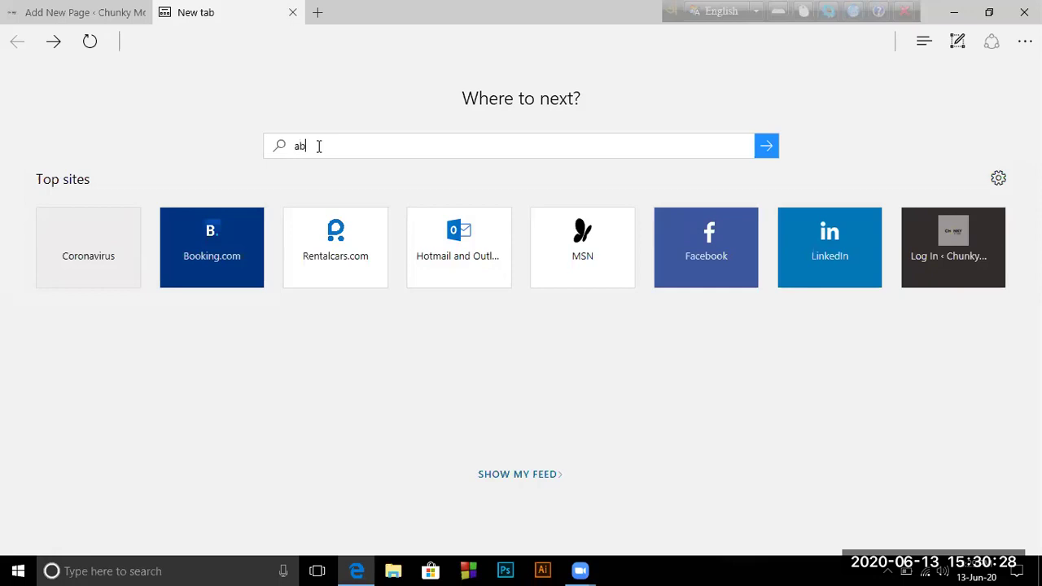
text(out garden)
key(Return)
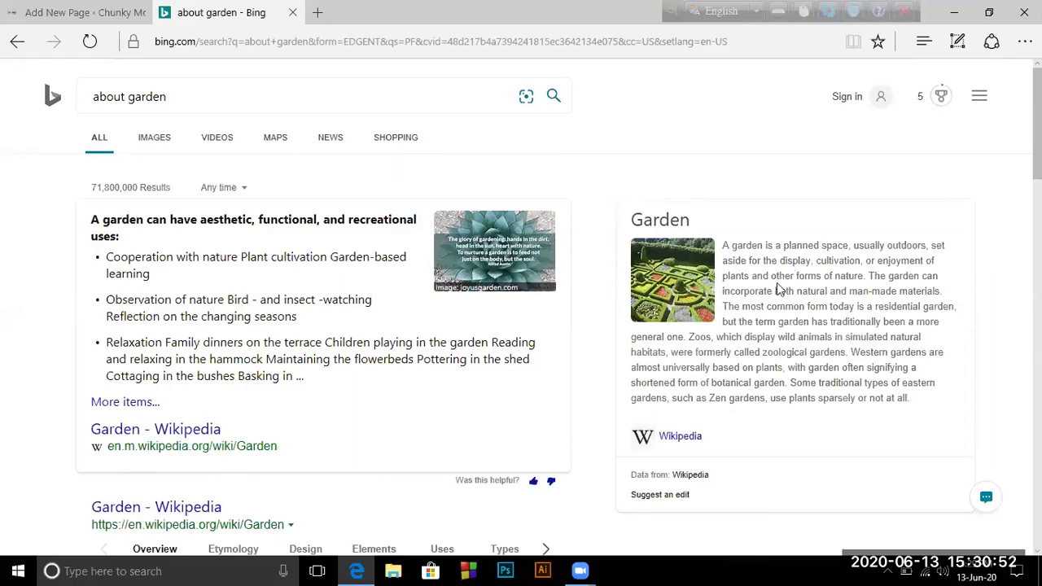
Scroll the 'about garden' results, clear the Bing search box and close that tab
scroll(435, 403, down, 3)
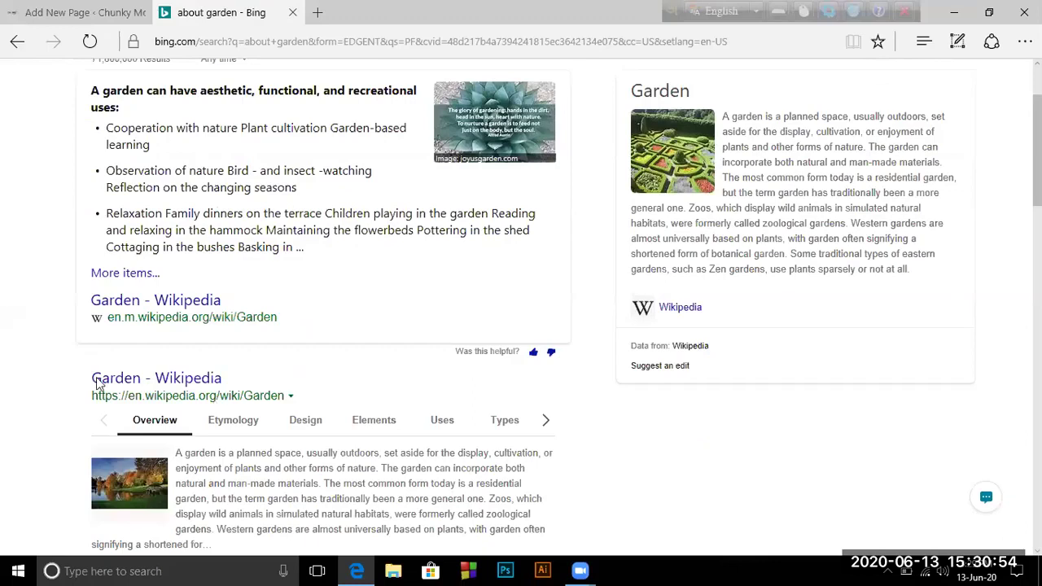
scroll(163, 408, down, 2)
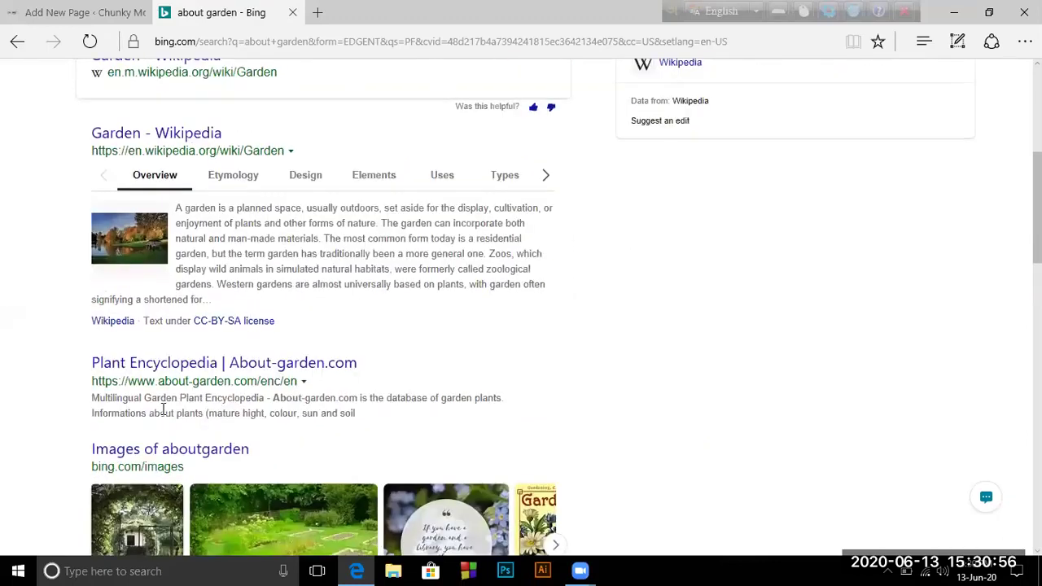
scroll(175, 355, down, 1)
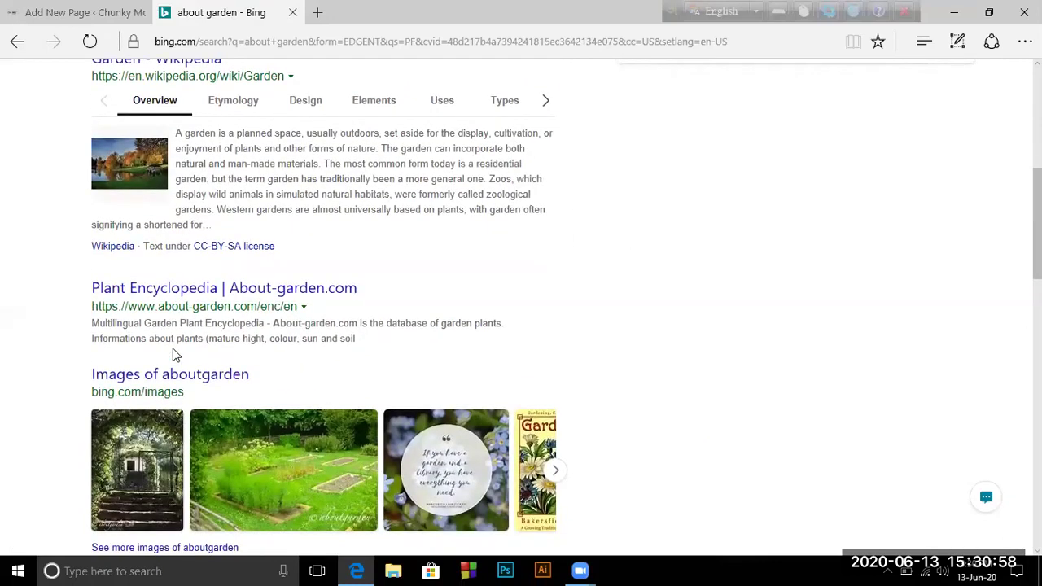
scroll(173, 355, down, 1)
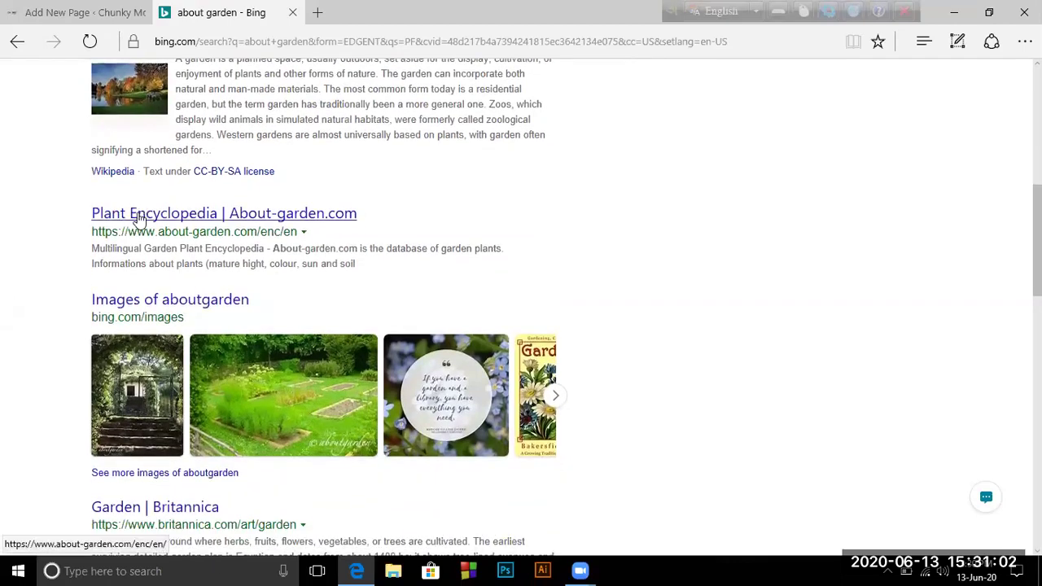
scroll(139, 218, up, 7)
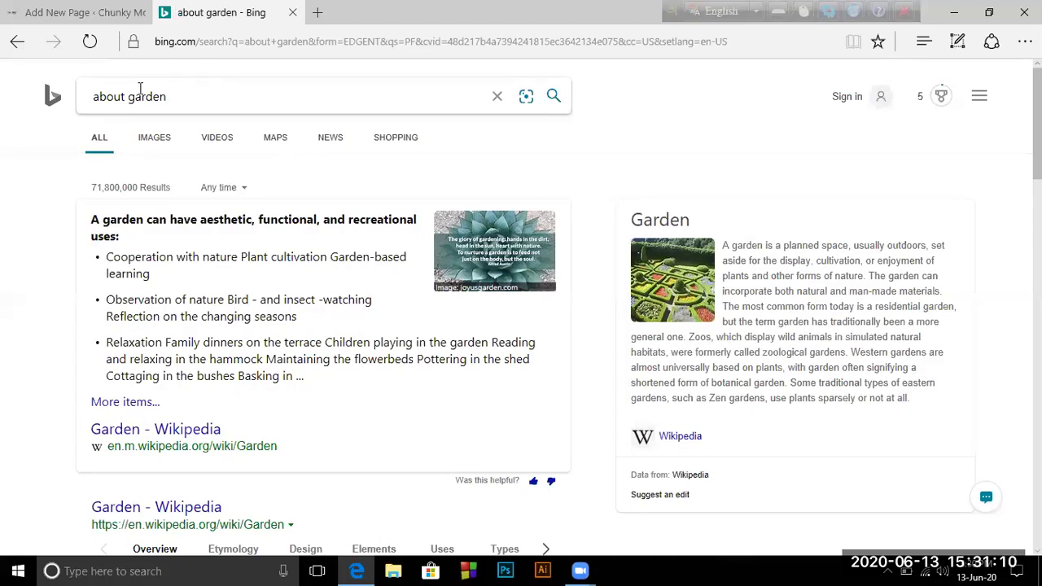
click(498, 99)
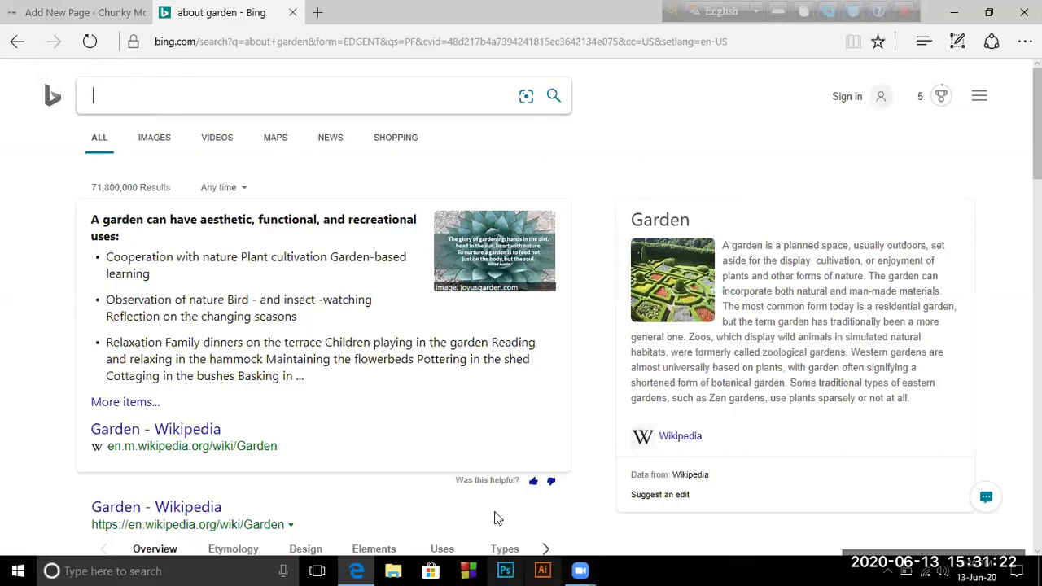
middle_click(238, 18)
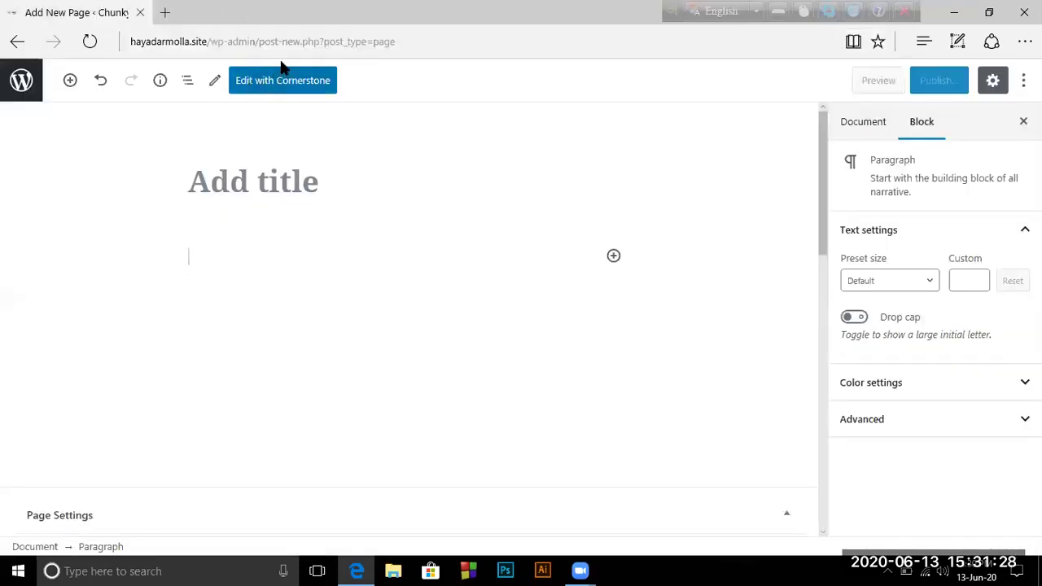
Launch Google Chrome from the Start menu and type 'how to grow garden' into Google search
click(10, 559)
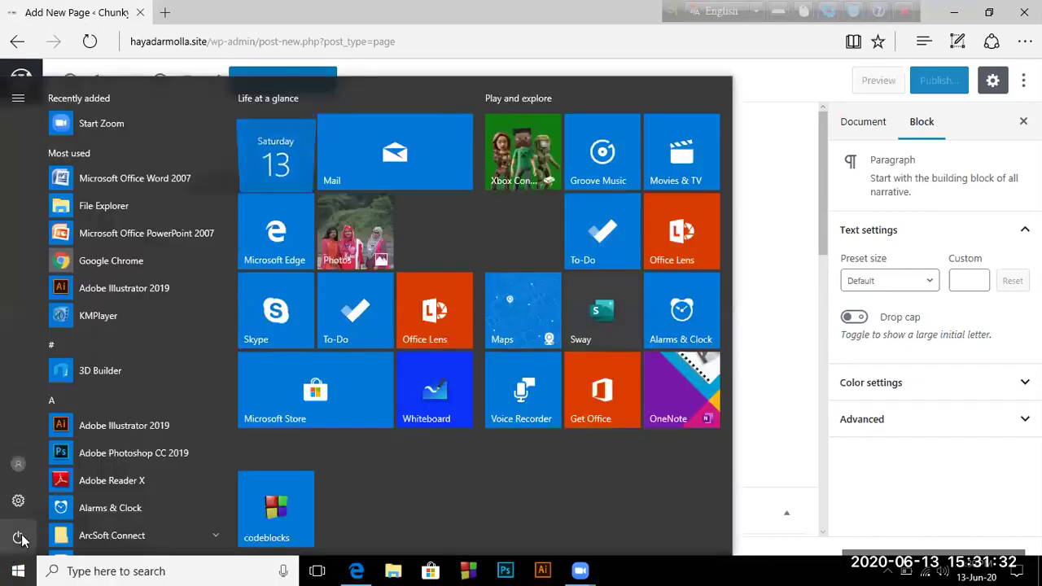
scroll(89, 358, down, 8)
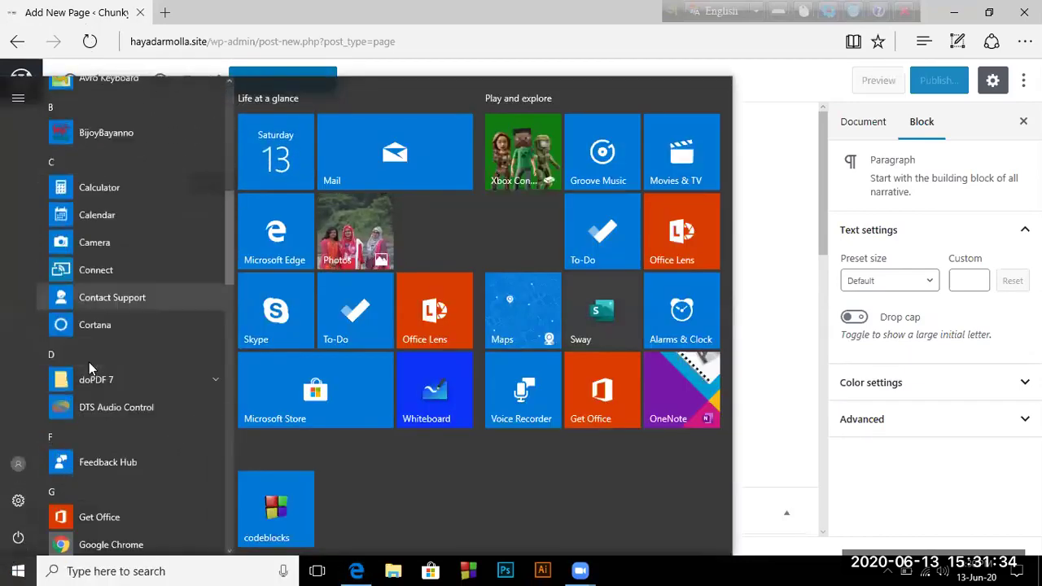
click(96, 392)
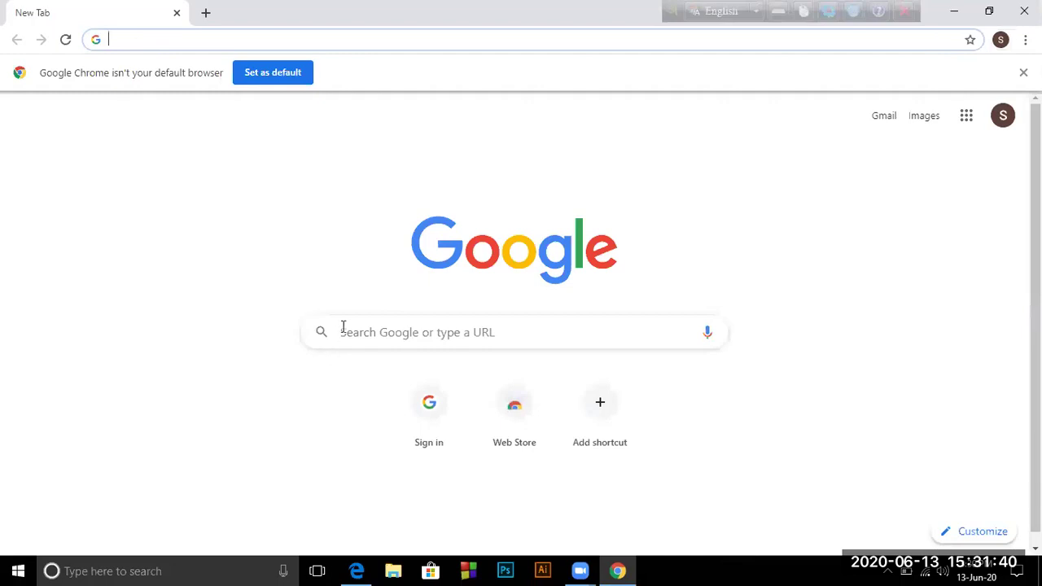
click(342, 330)
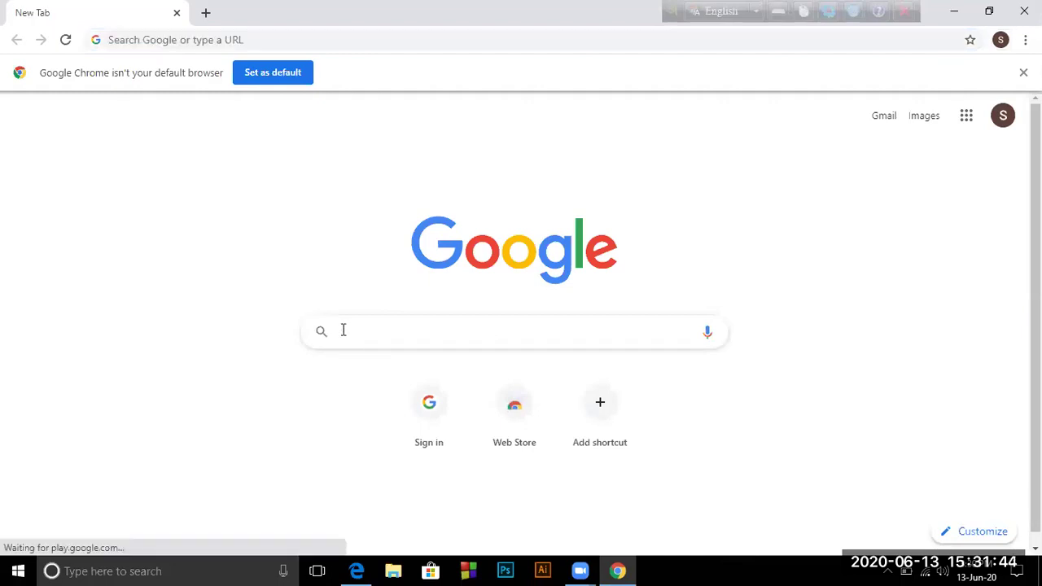
text(how)
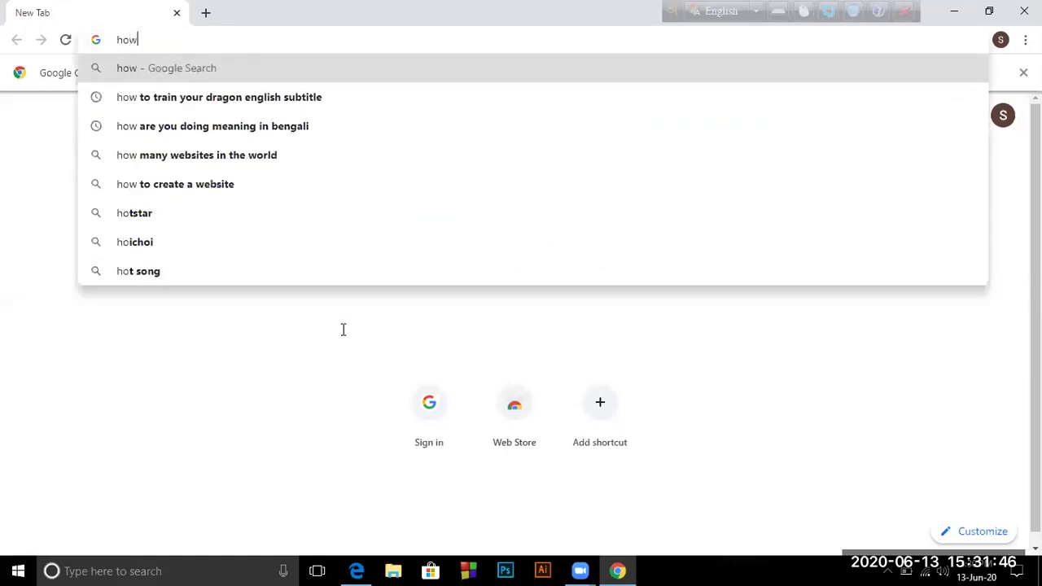
text( to g)
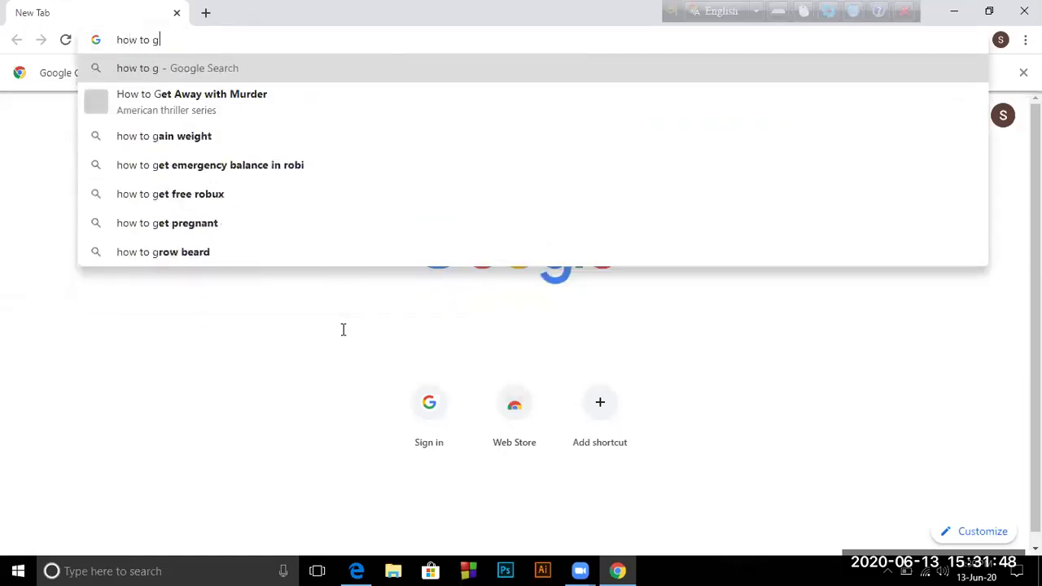
text(r)
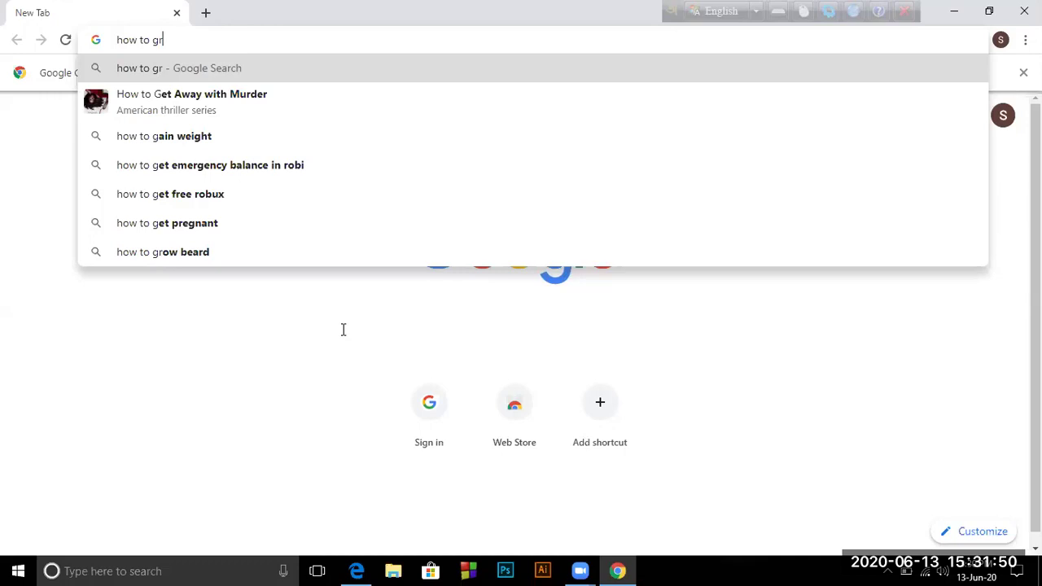
text(ow gar)
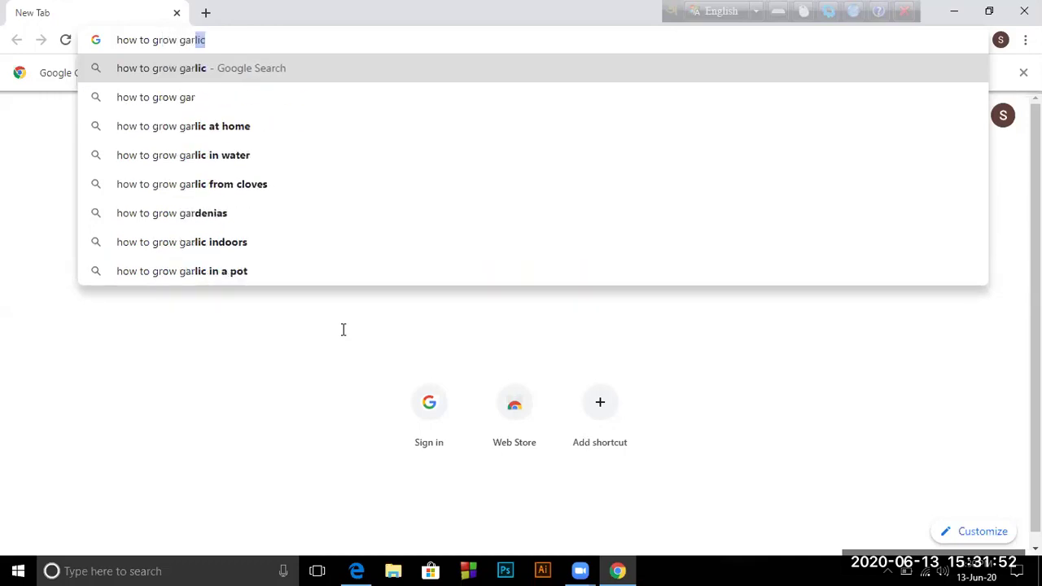
text(den)
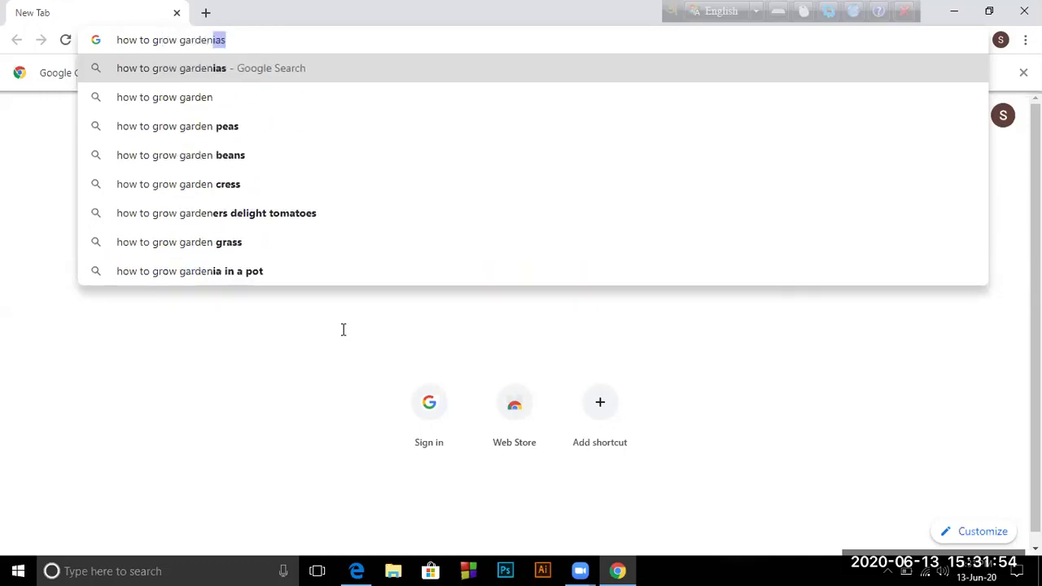
Search 'how to grow garden' without the autocompleted ending and scroll through the results
key(BackSpace)
key(Return)
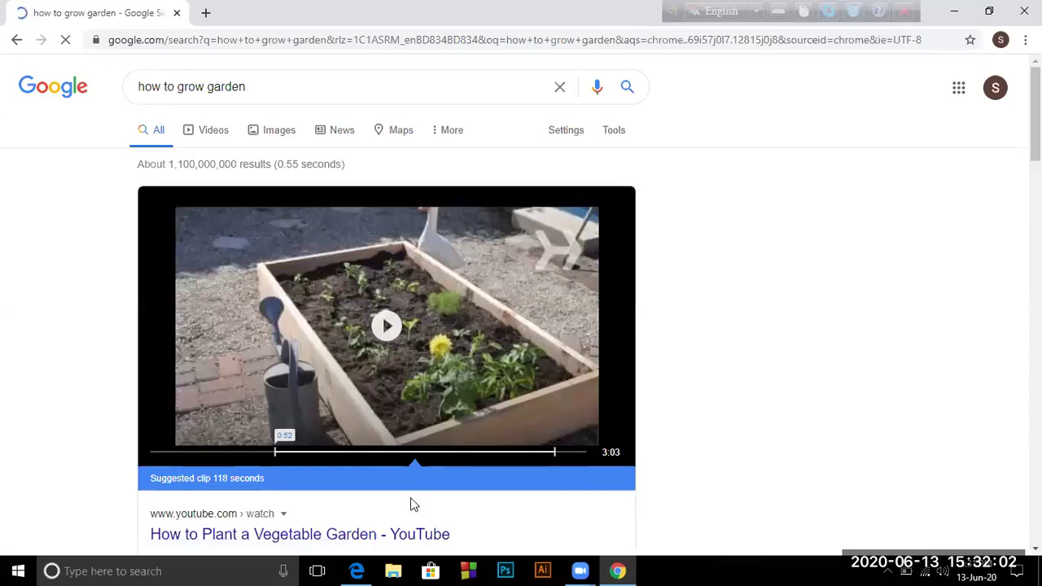
scroll(331, 422, down, 7)
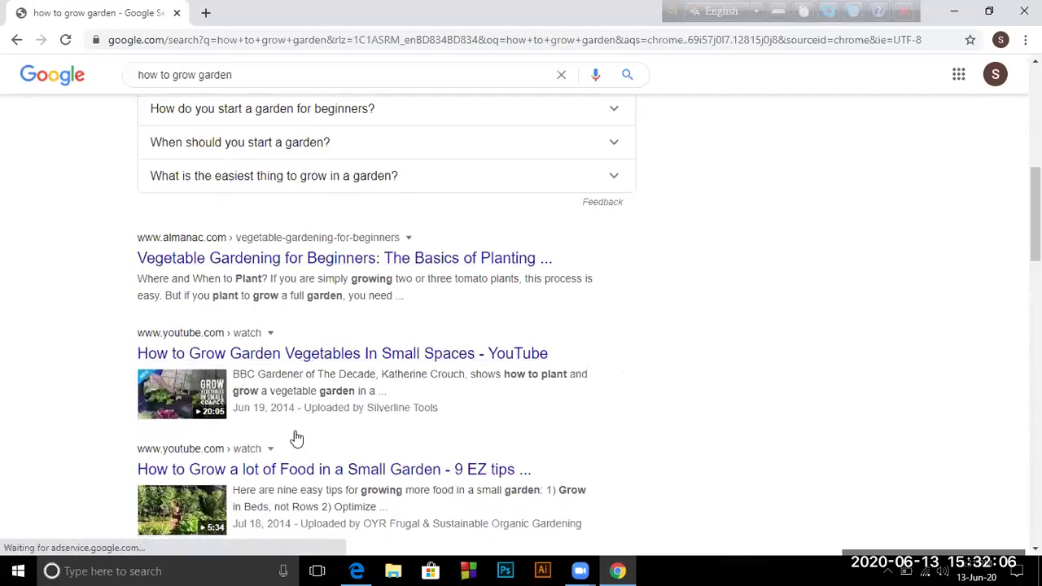
scroll(295, 438, down, 2)
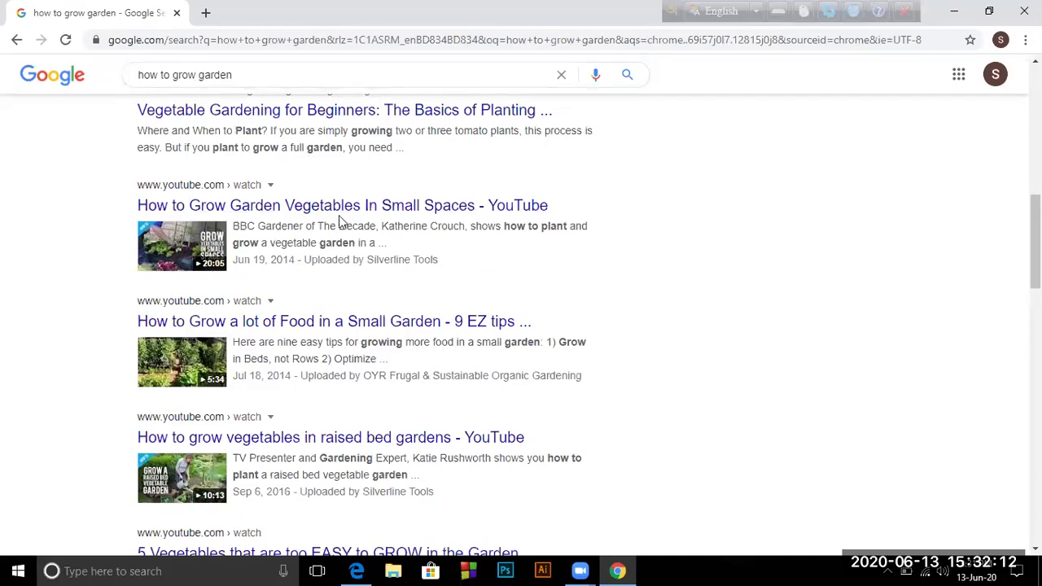
scroll(341, 222, down, 4)
scroll(280, 252, down, 2)
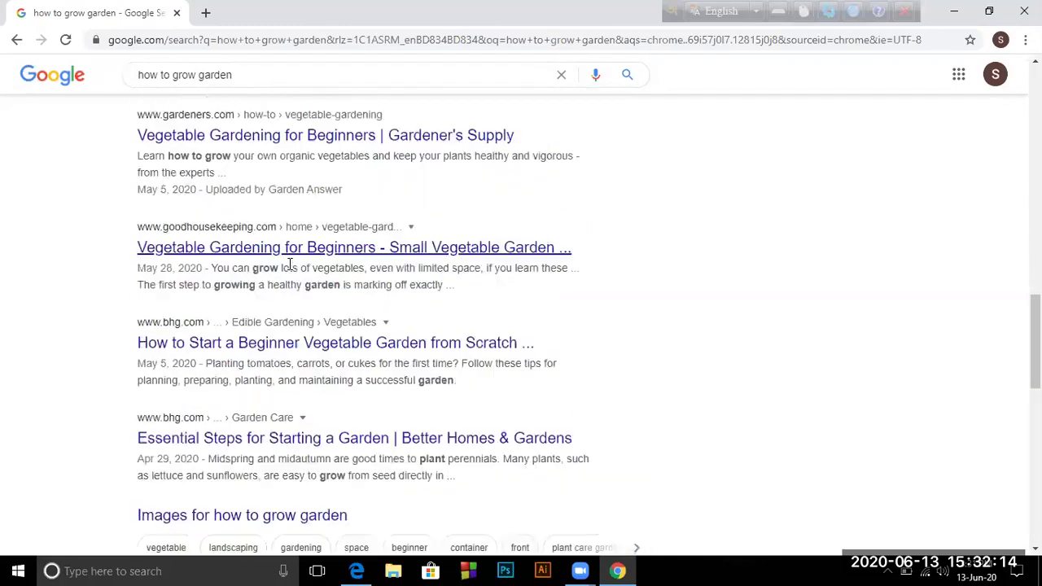
scroll(297, 294, up, 2)
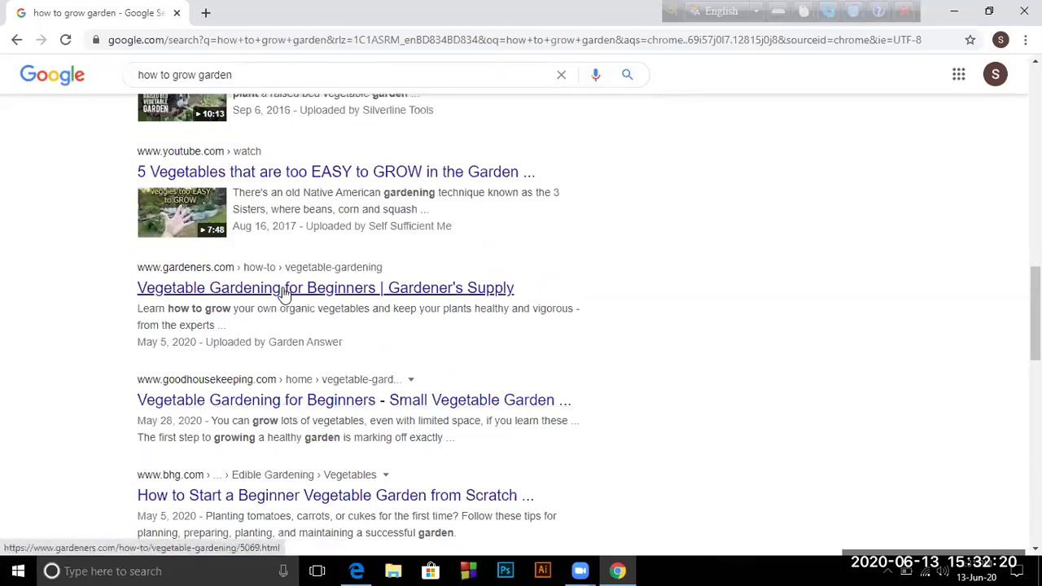
click(287, 296)
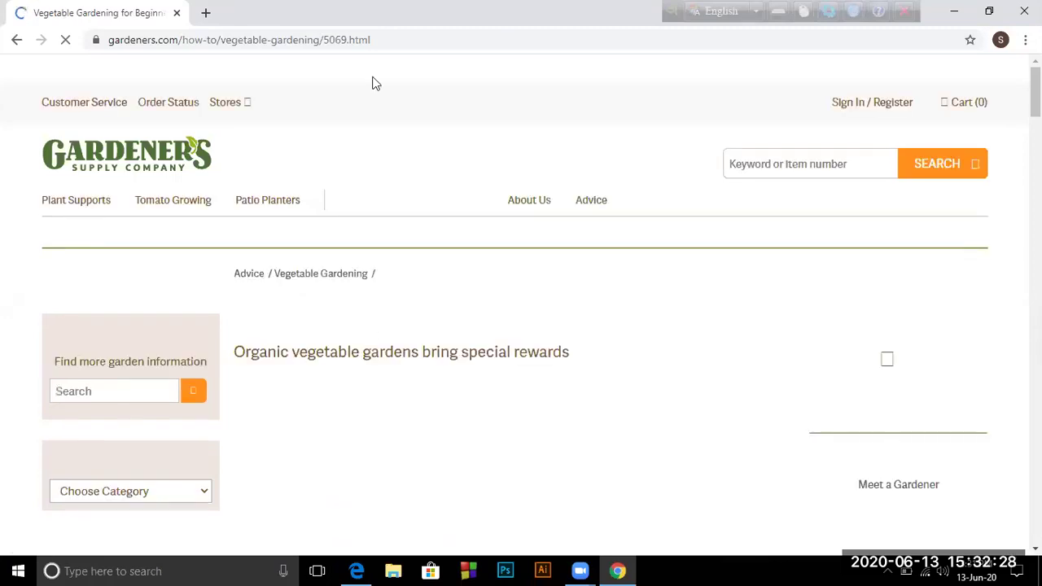
scroll(523, 293, down, 2)
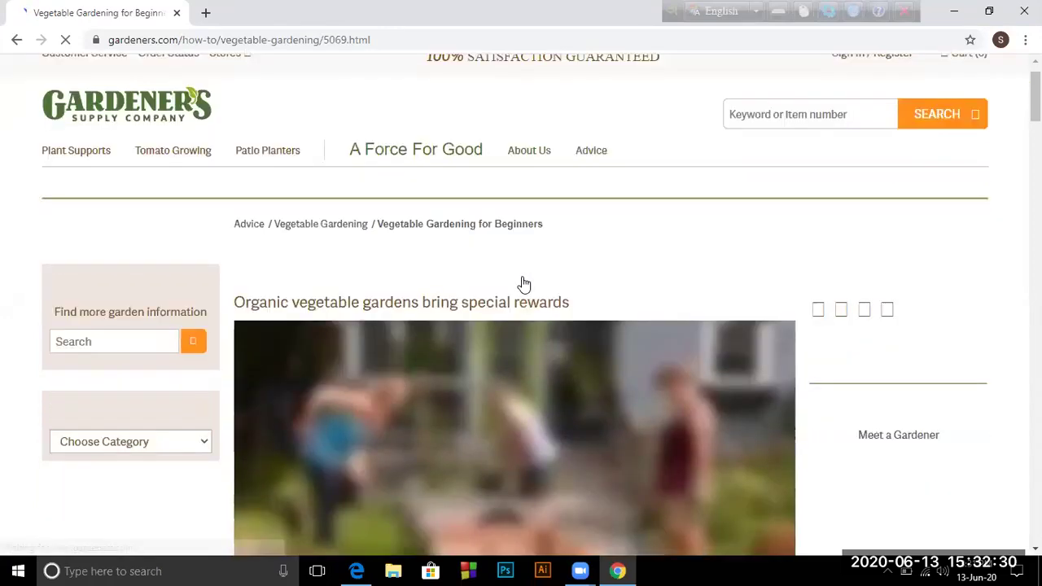
scroll(524, 284, down, 5)
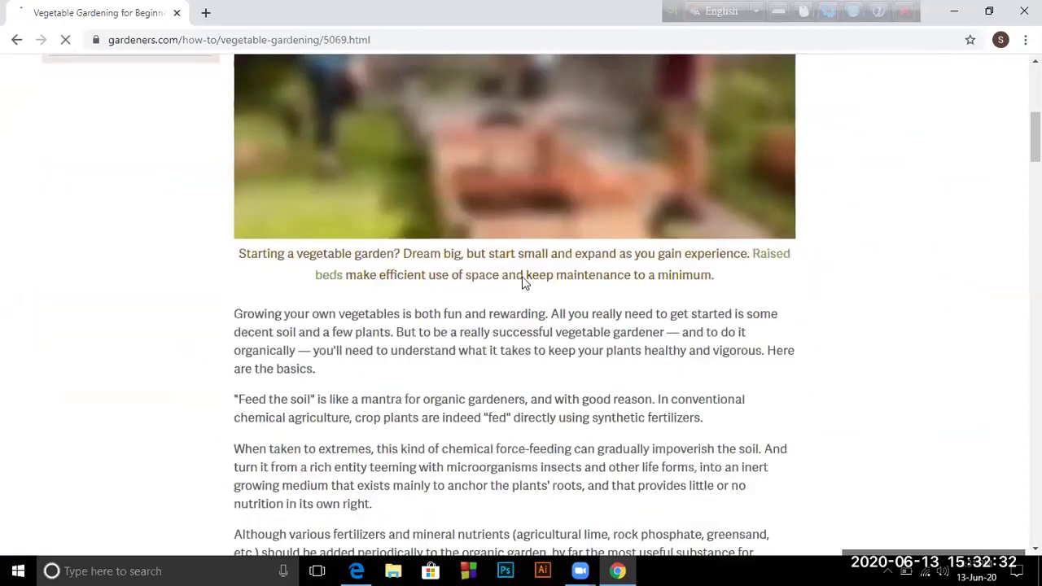
scroll(422, 290, down, 3)
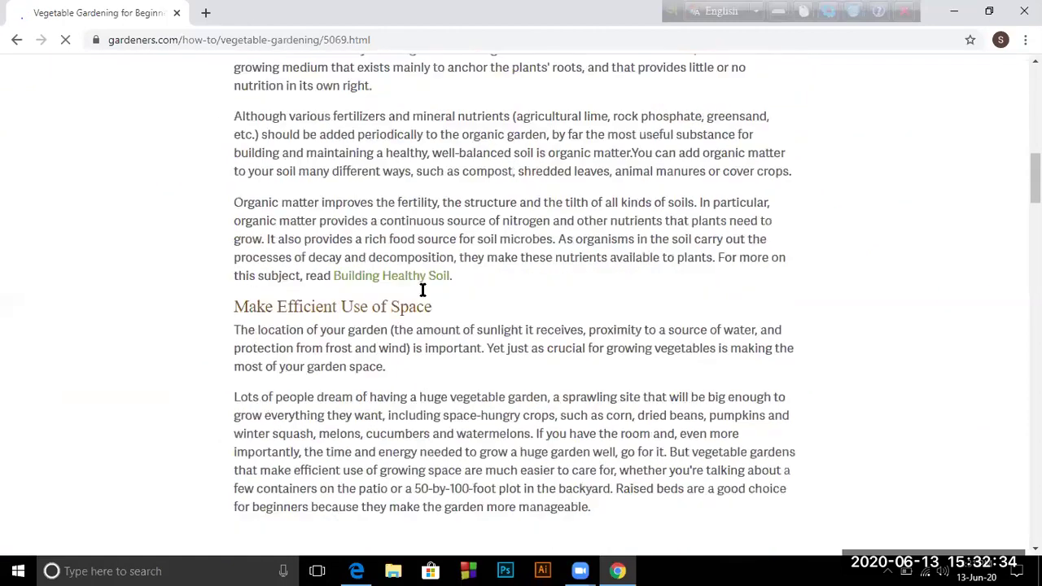
scroll(422, 290, down, 1)
scroll(421, 294, down, 1)
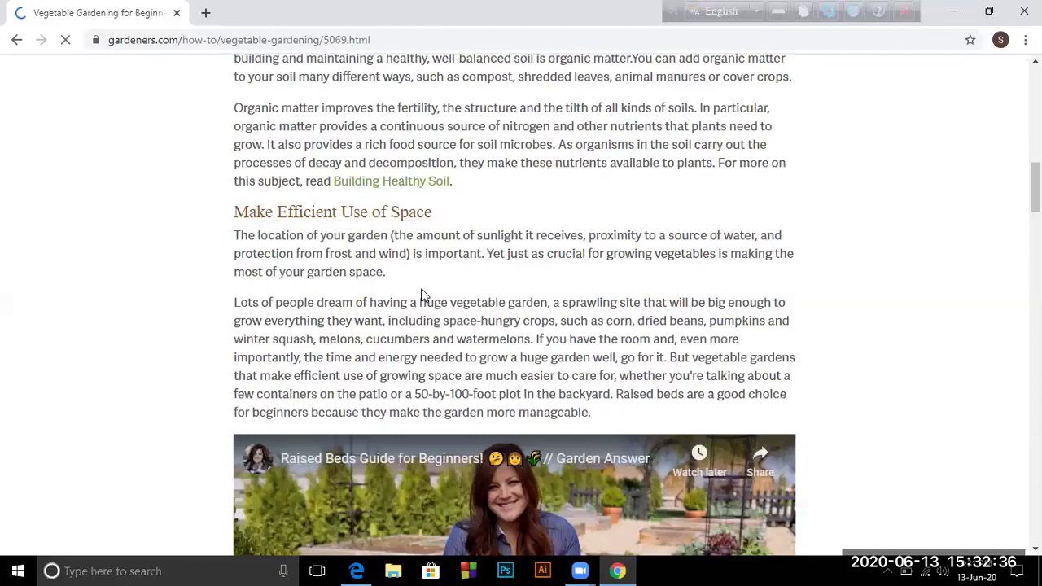
scroll(423, 289, down, 7)
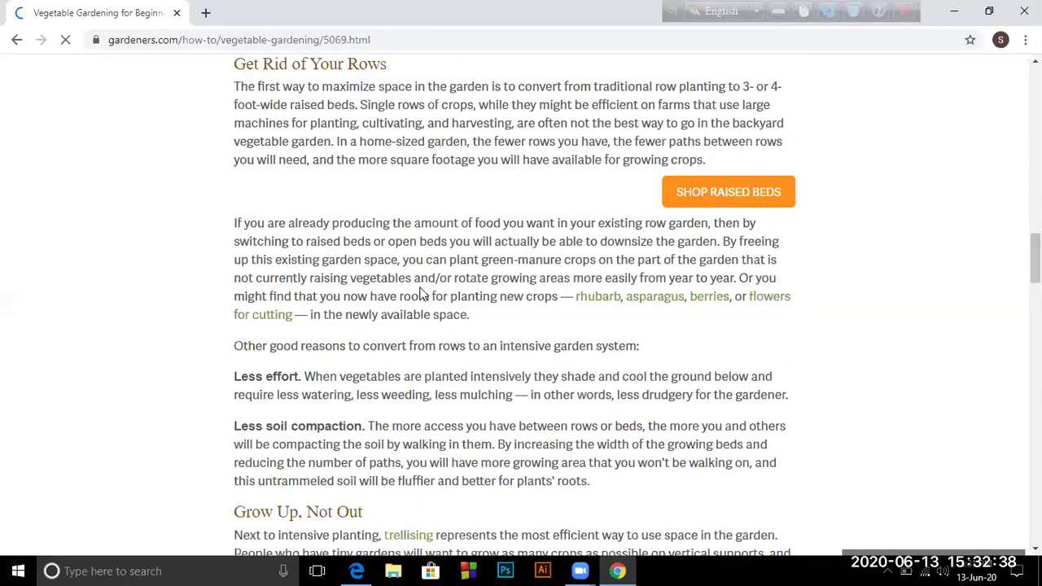
scroll(421, 293, down, 3)
scroll(420, 292, down, 1)
scroll(421, 295, up, 11)
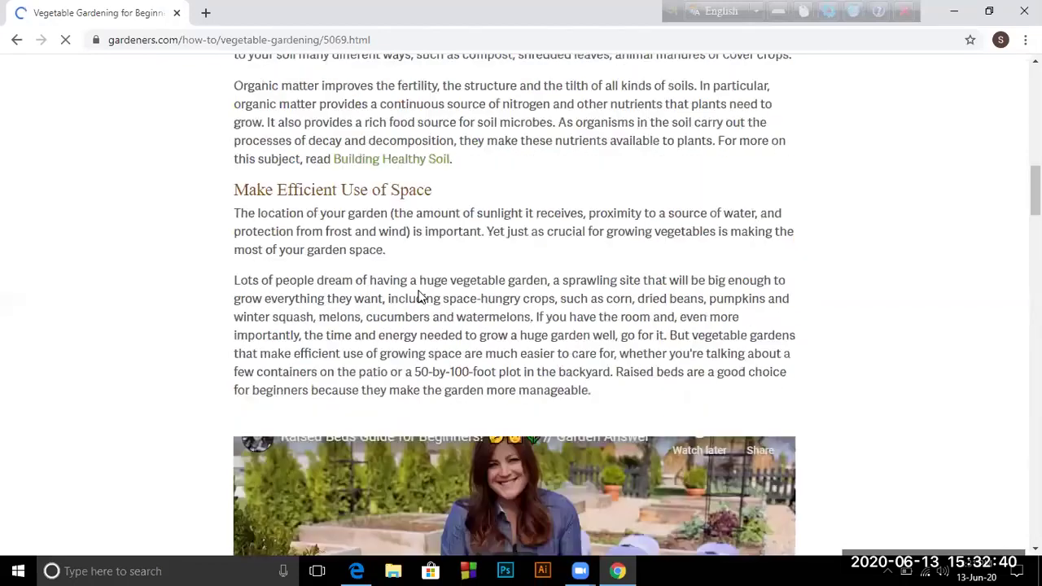
scroll(416, 293, up, 15)
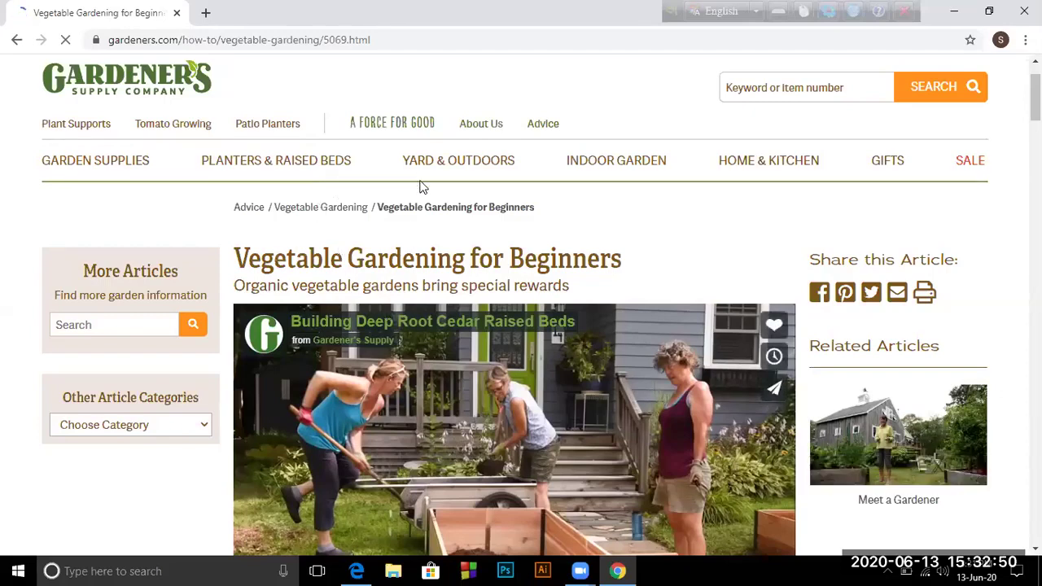
scroll(429, 217, down, 1)
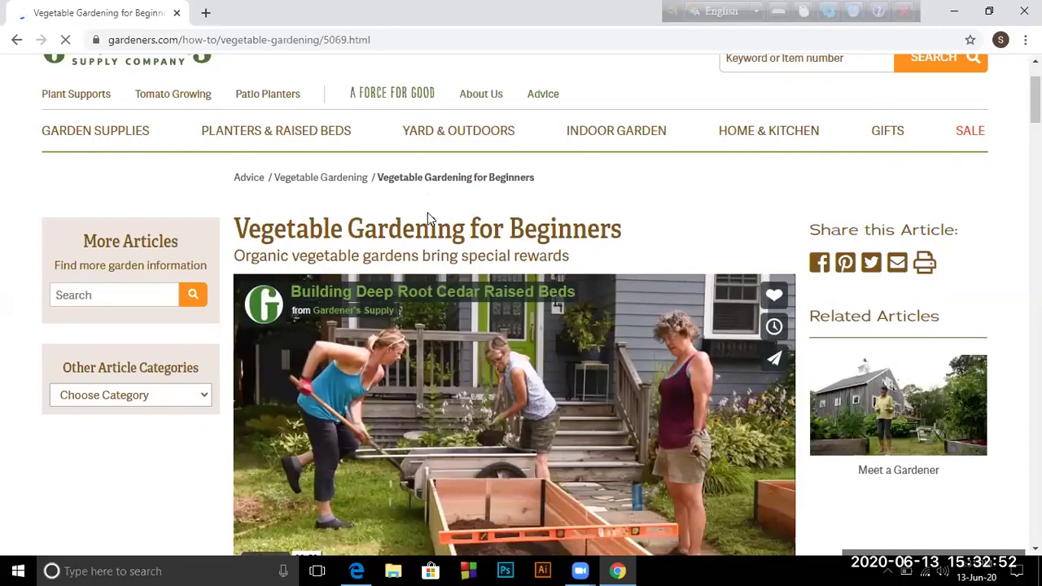
scroll(428, 213, down, 5)
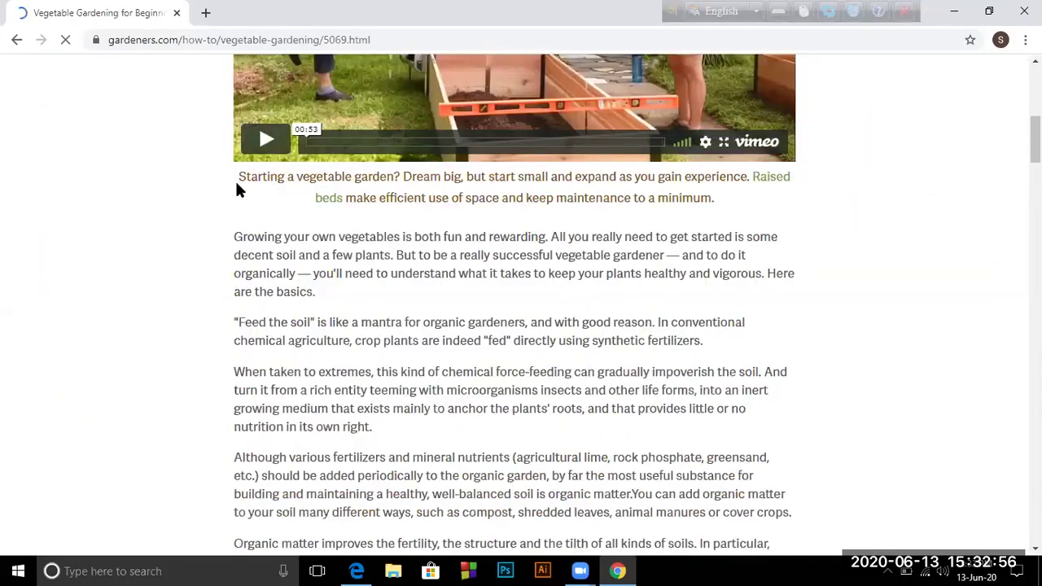
scroll(439, 47, up, 5)
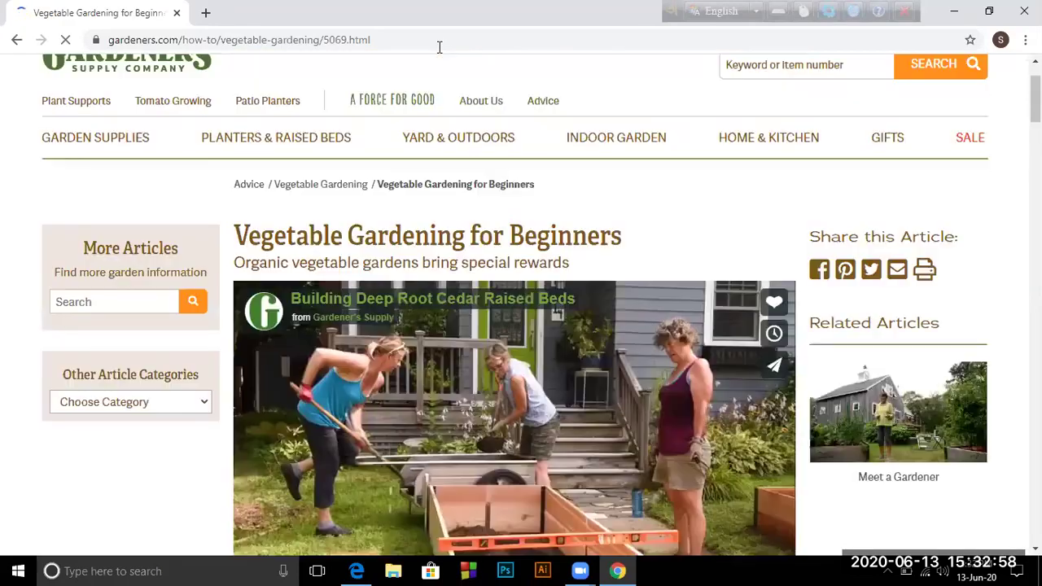
scroll(153, 61, up, 2)
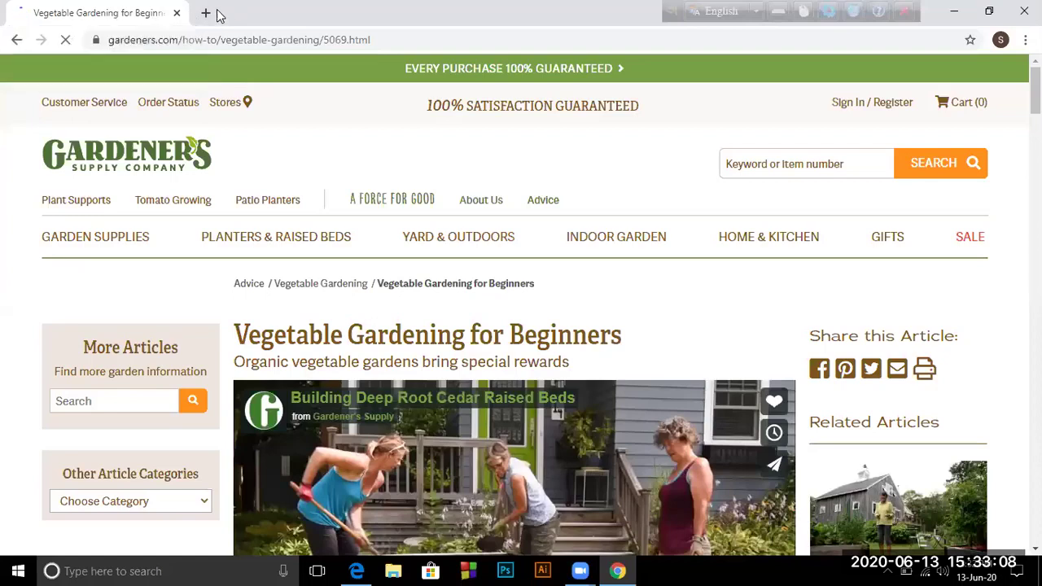
click(112, 42)
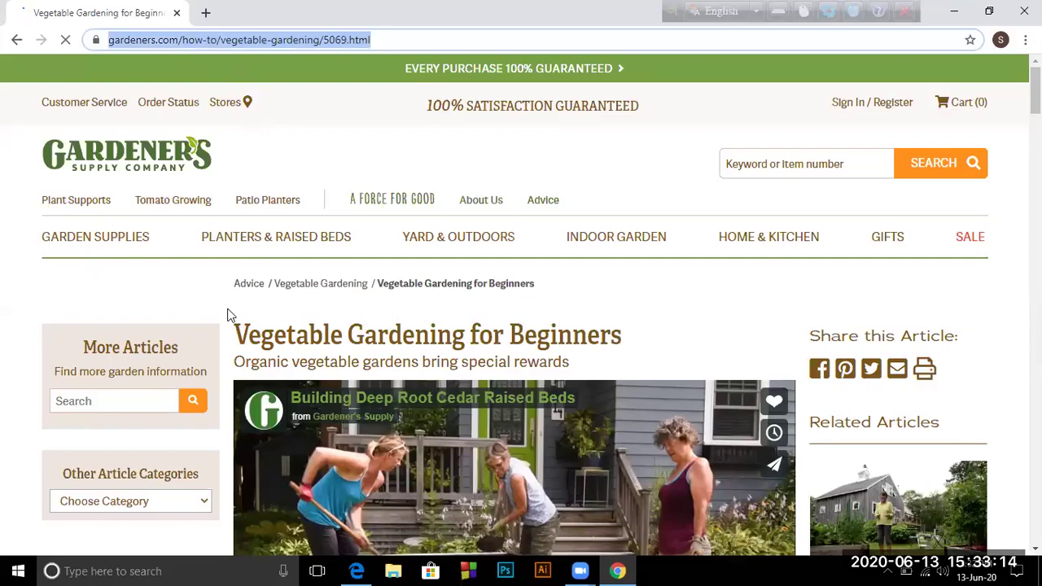
Replace the address with 'how to grow rose garden', search, and scroll the Google results
key(BackSpace)
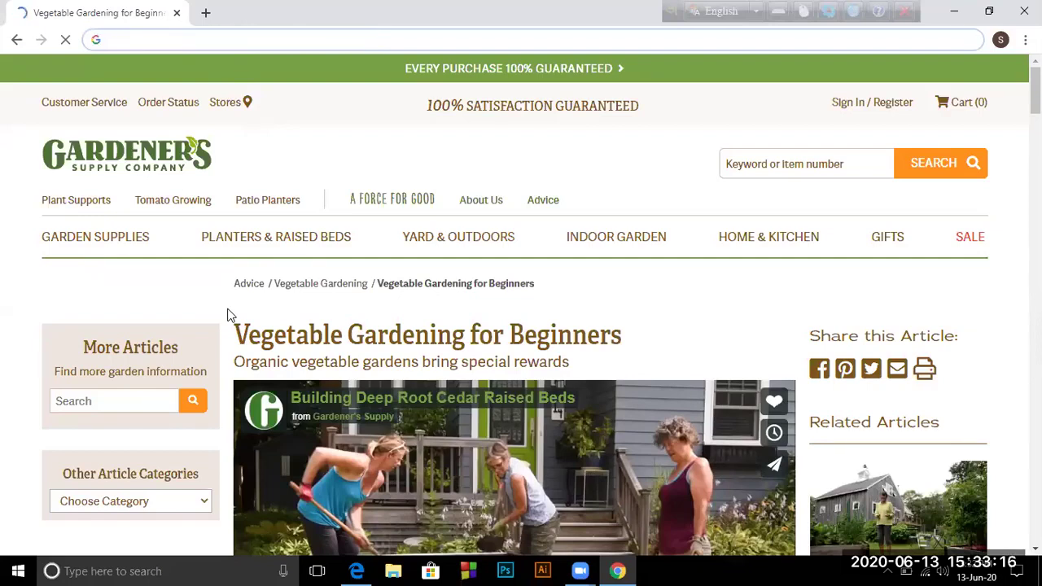
text(g)
key(BackSpace)
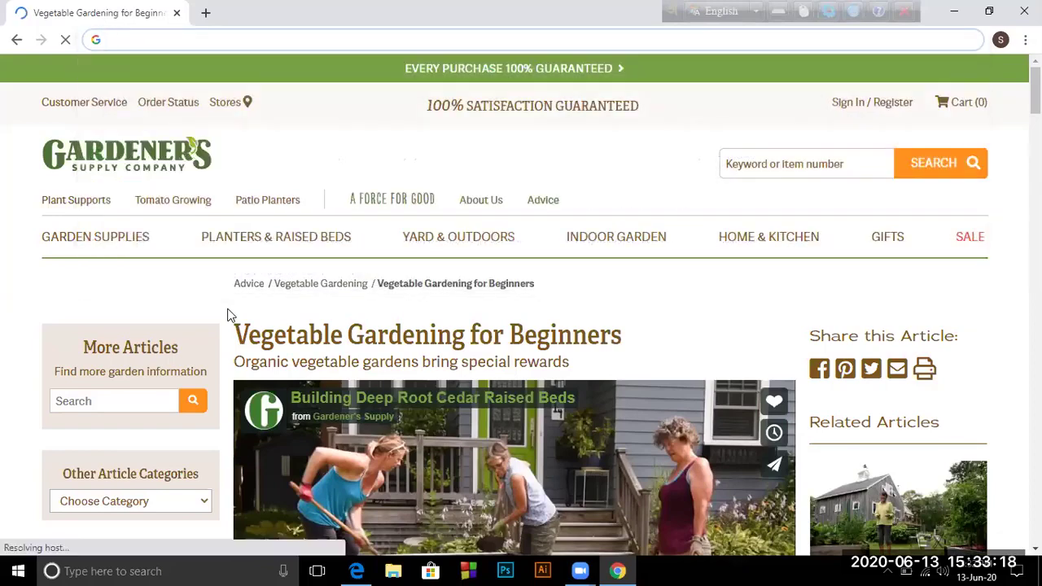
text(how to )
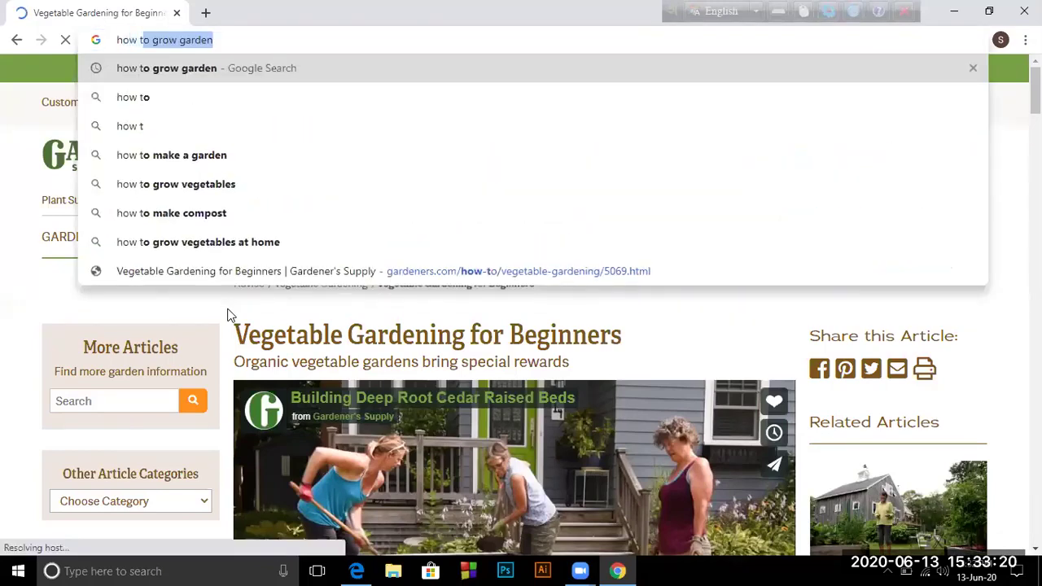
text(grow)
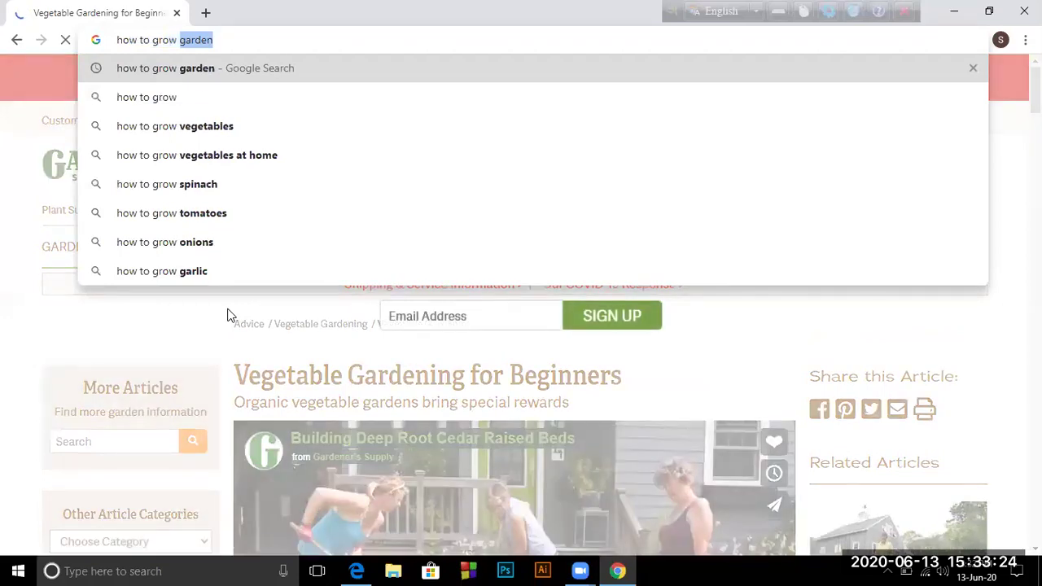
text( rose garden)
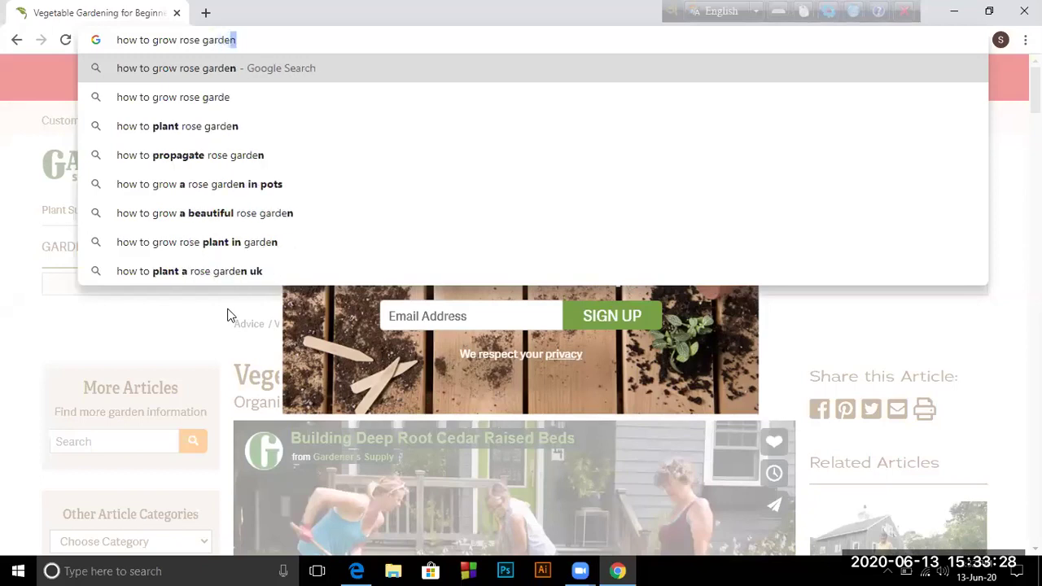
key(Return)
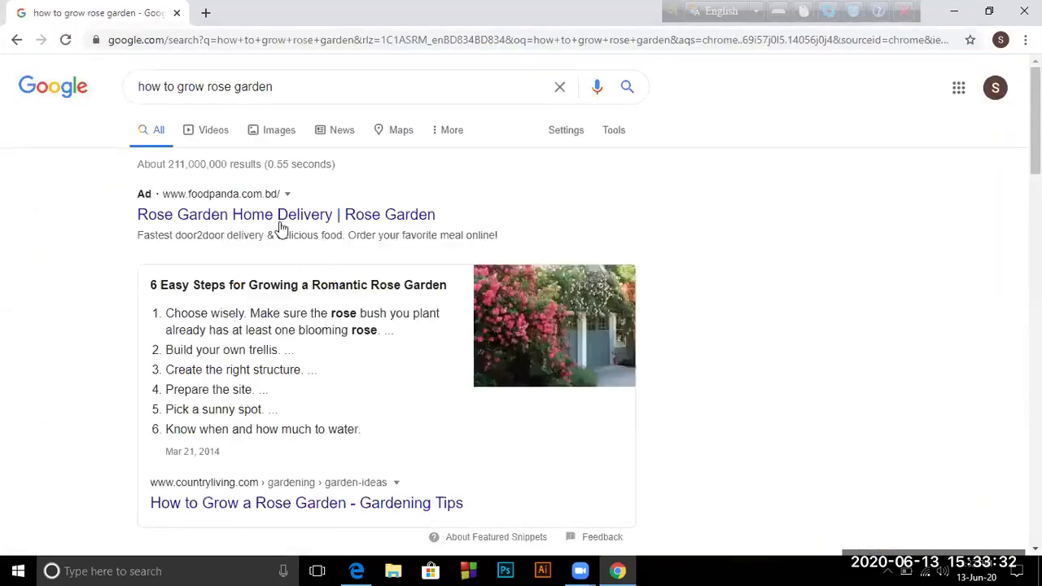
scroll(459, 212, down, 2)
scroll(455, 234, down, 2)
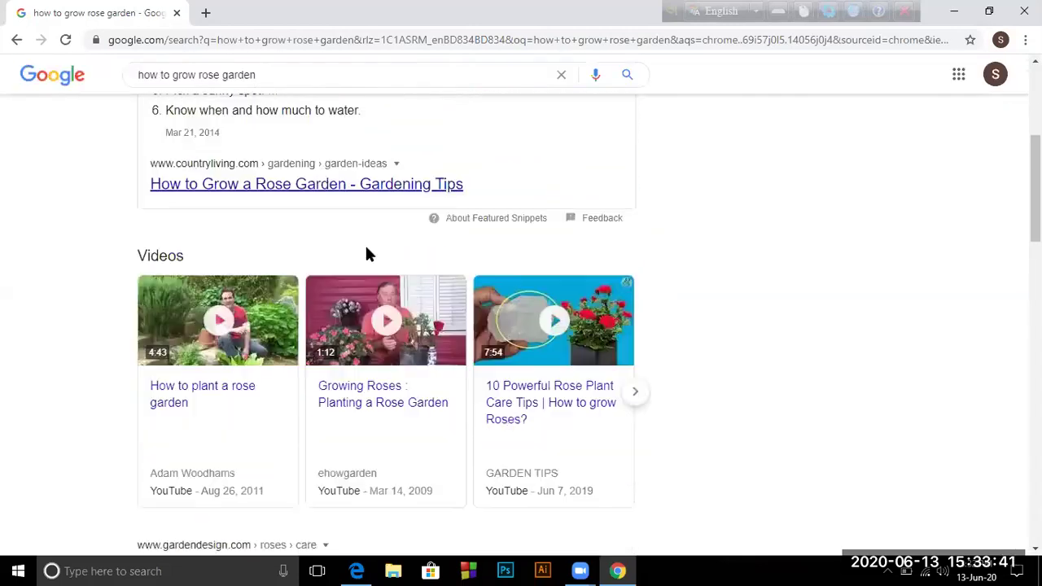
scroll(366, 250, down, 4)
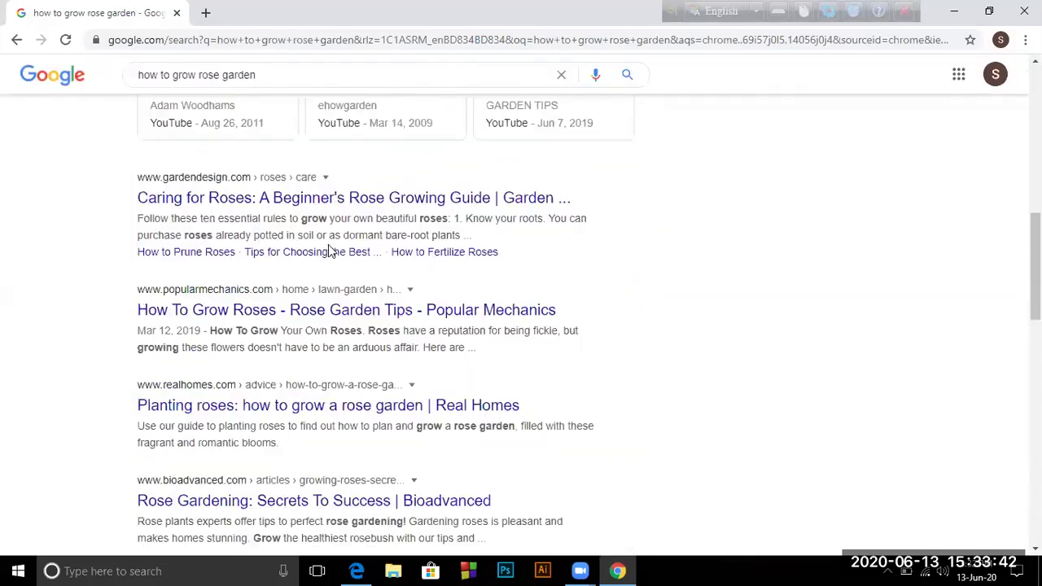
Open the gardendesign.com 'Caring for Roses' result and skim the article
click(267, 208)
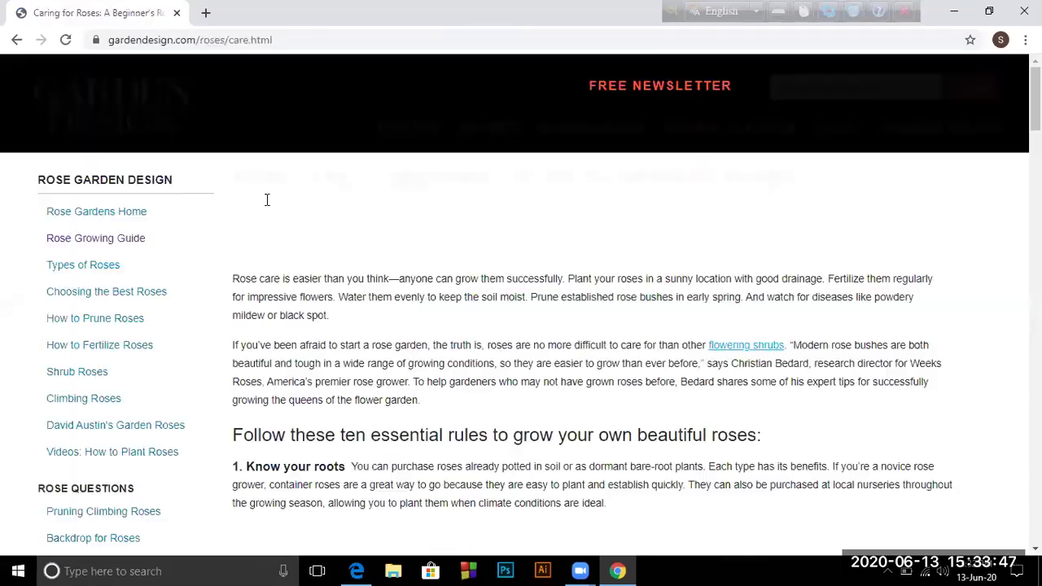
scroll(268, 200, down, 1)
scroll(268, 200, up, 1)
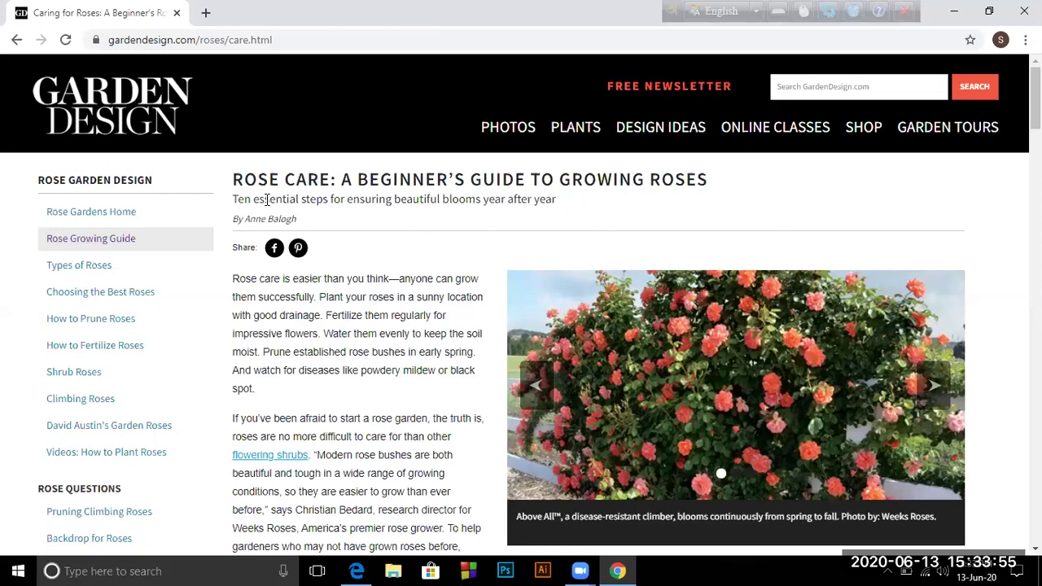
scroll(268, 202, down, 10)
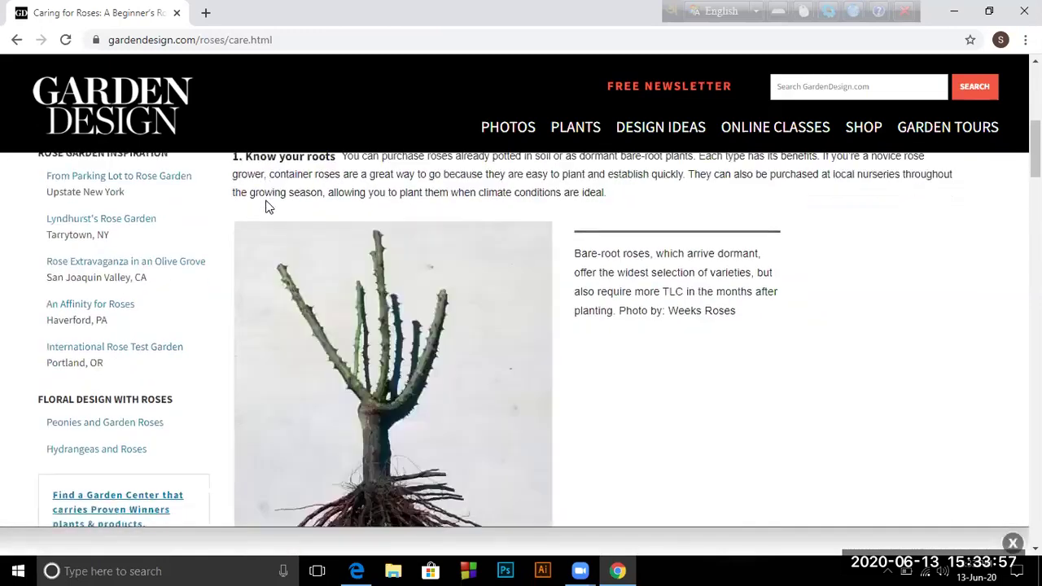
scroll(268, 206, down, 2)
scroll(265, 200, up, 8)
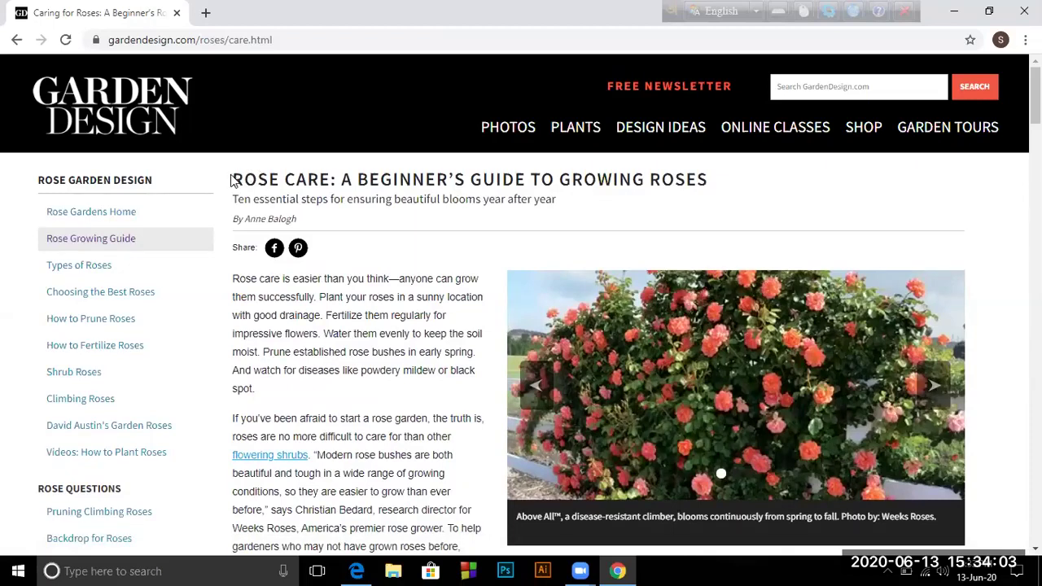
Return to the search results and reopen the Rose Care beginner's guide
click(14, 40)
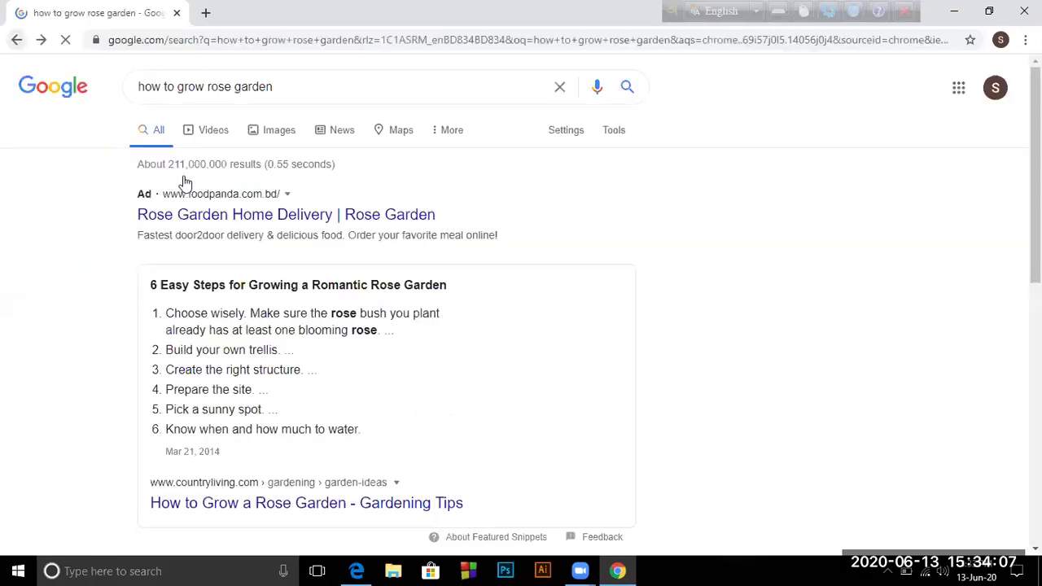
scroll(188, 188, up, 3)
scroll(188, 188, up, 5)
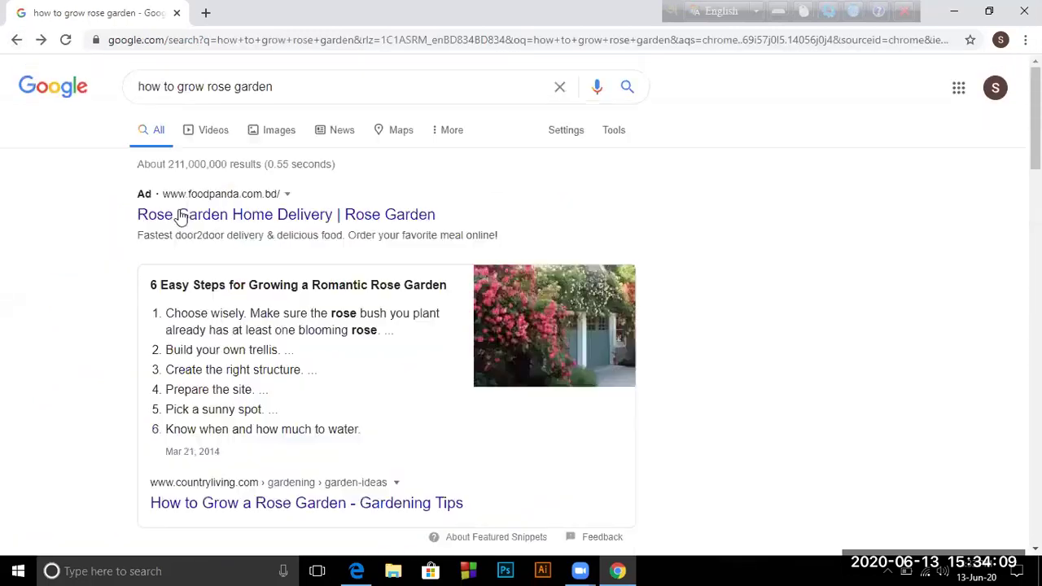
scroll(424, 259, down, 7)
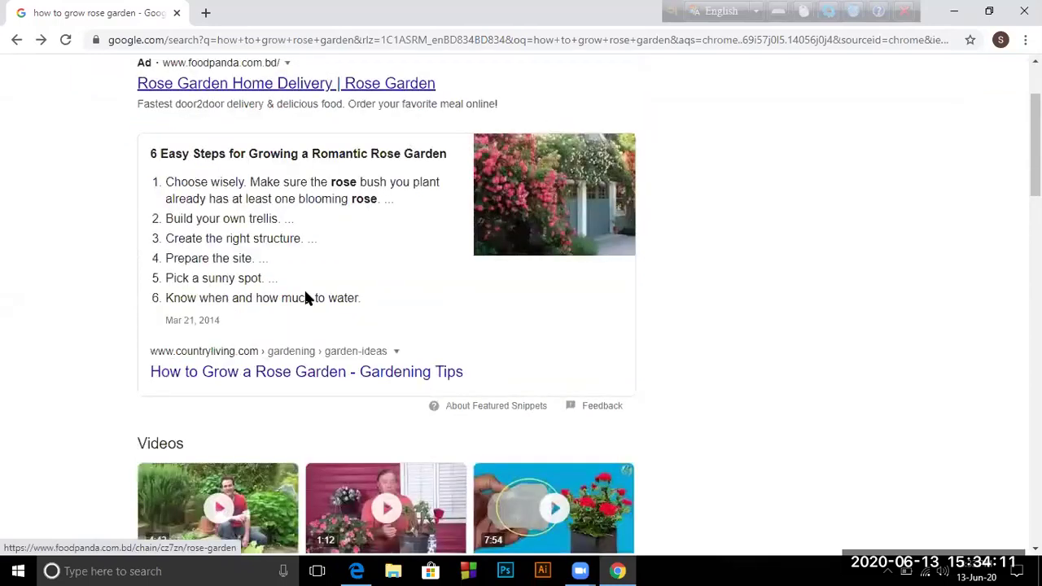
click(261, 276)
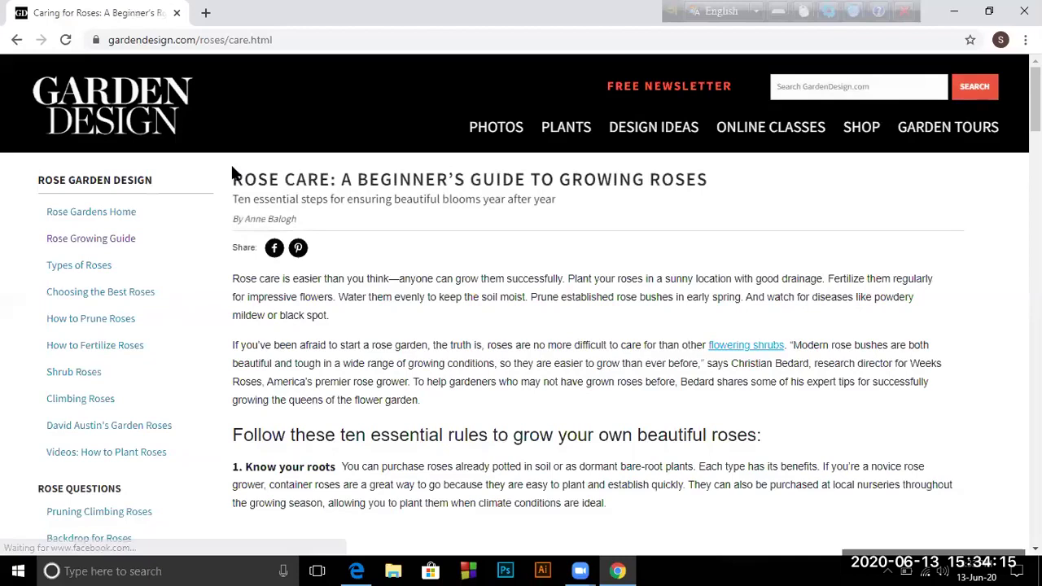
Copy the gardening article's title and subtitle
drag(234, 177, 554, 204)
key(super+c)
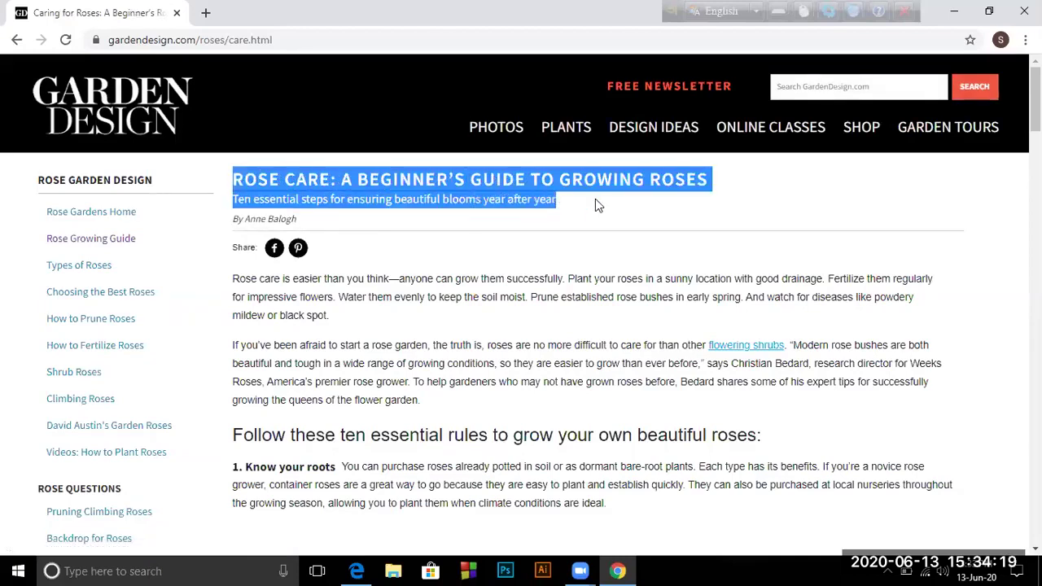
right_click(595, 206)
click(632, 212)
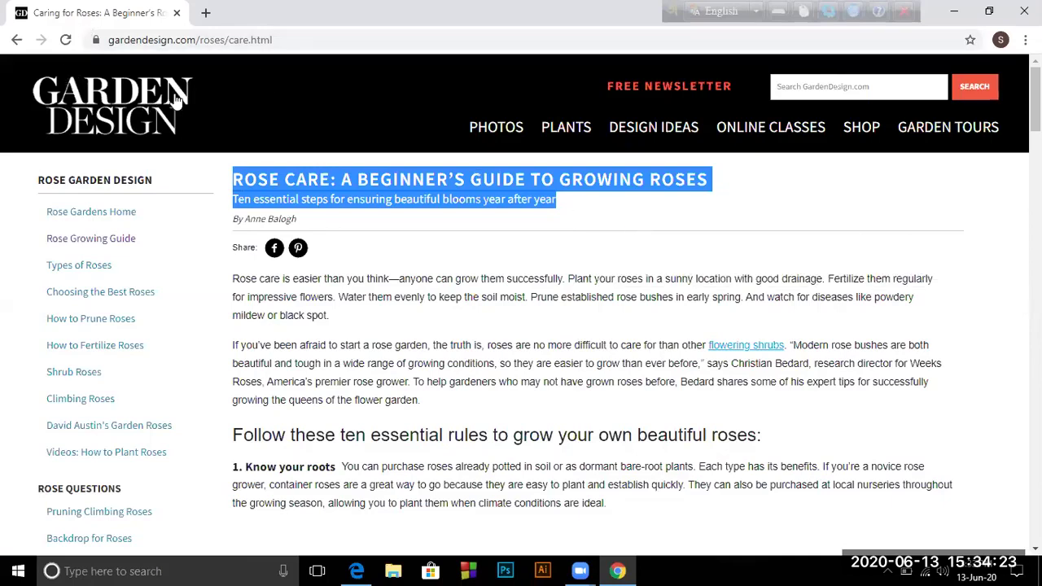
Go back past the article and the Google search results to the New Tab page
click(15, 42)
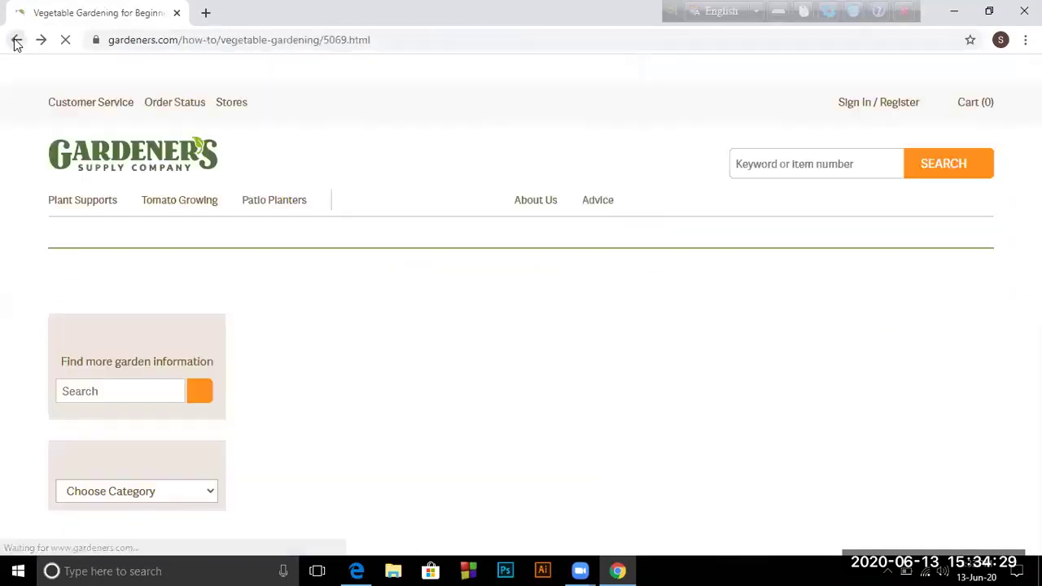
click(15, 42)
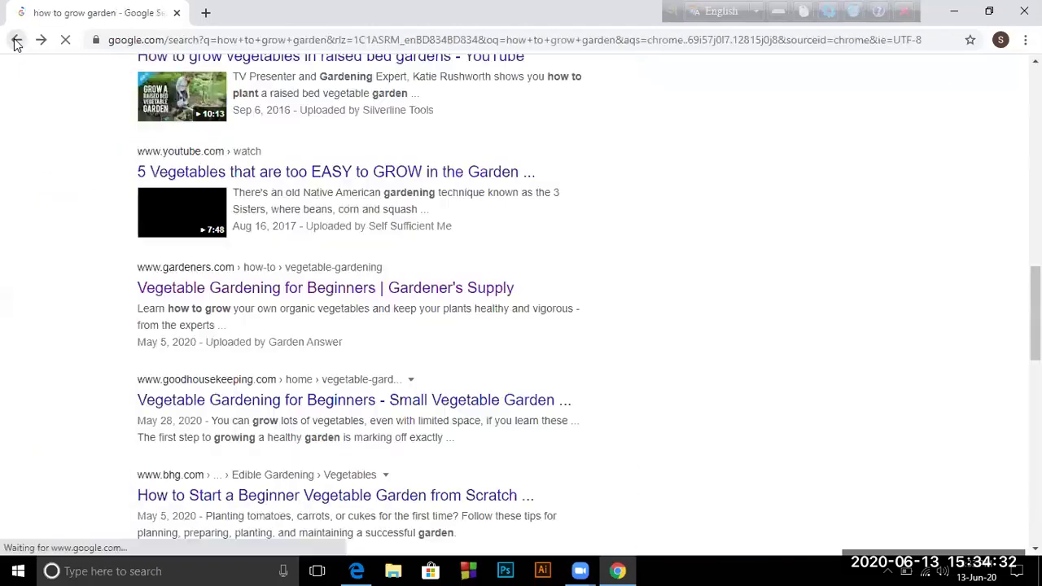
click(15, 42)
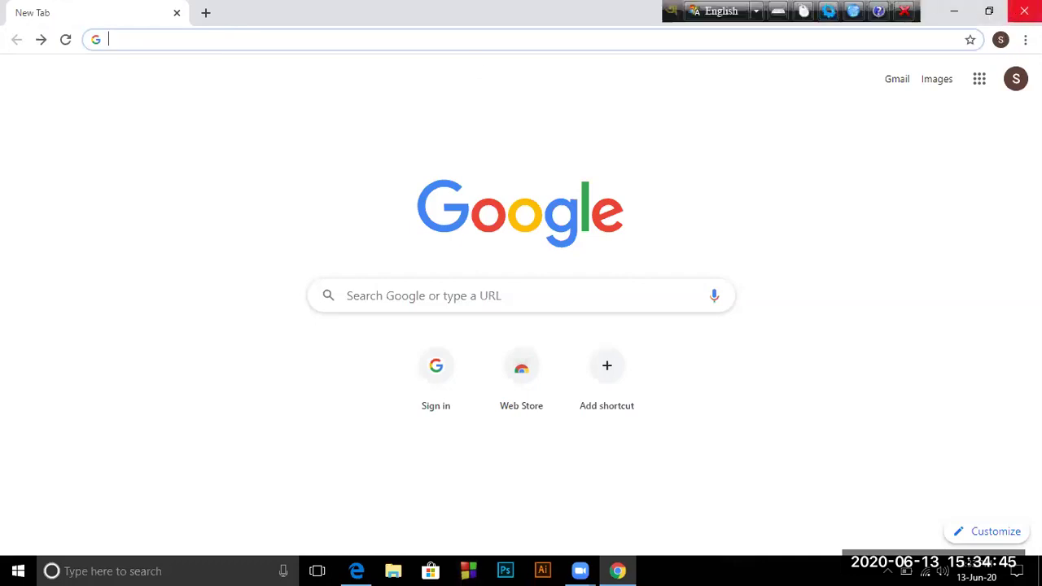
Close Chrome and paste the copied rose-care heading and tagline into the page's first paragraph
click(1018, 10)
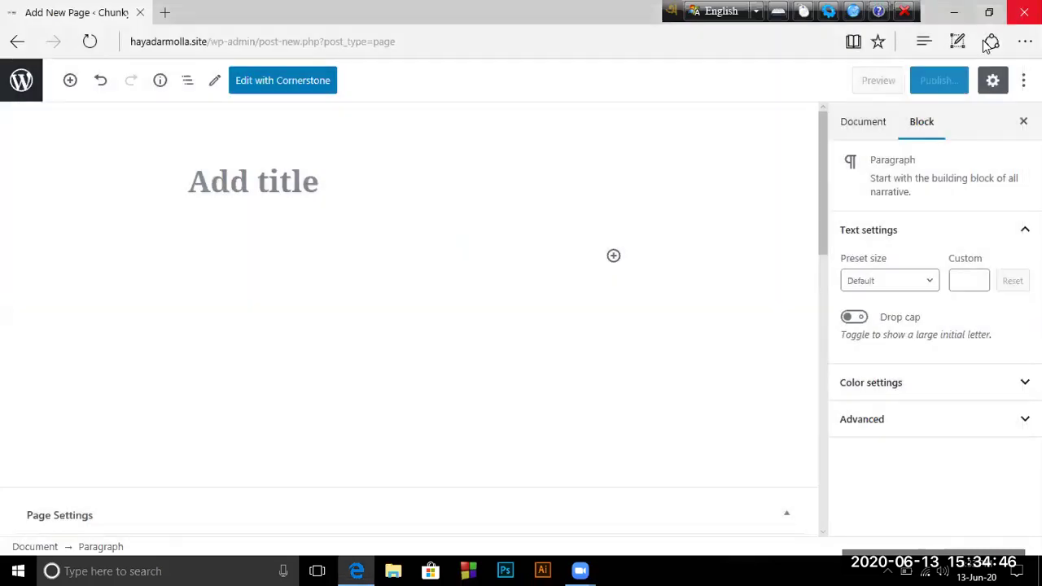
click(195, 232)
click(188, 257)
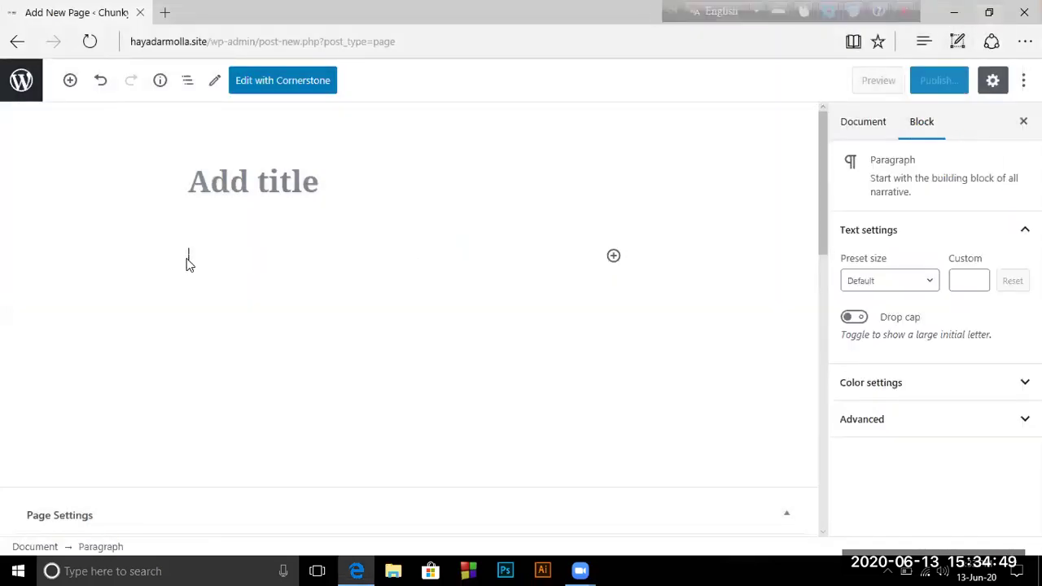
right_click(187, 263)
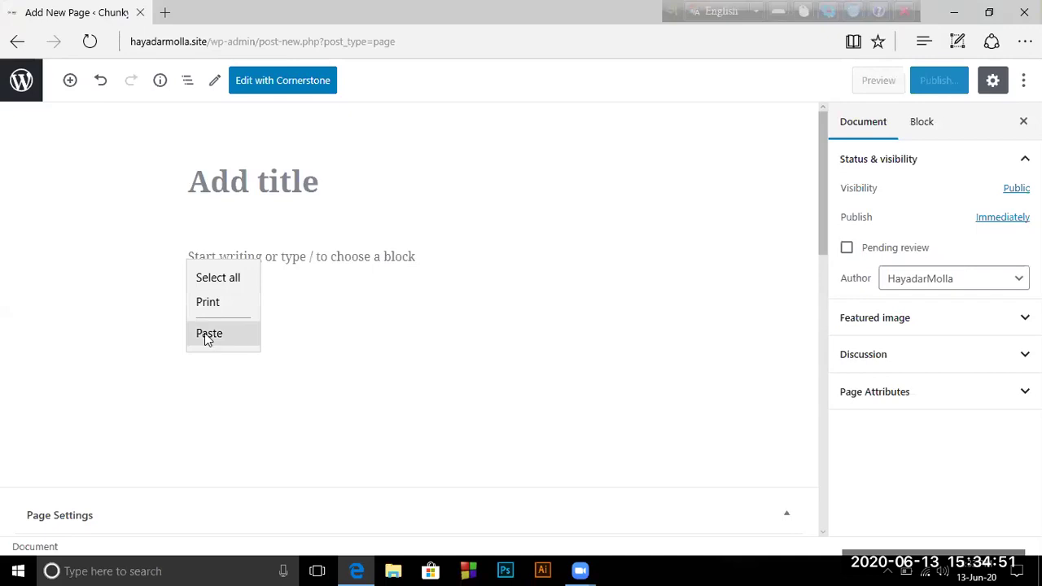
click(207, 315)
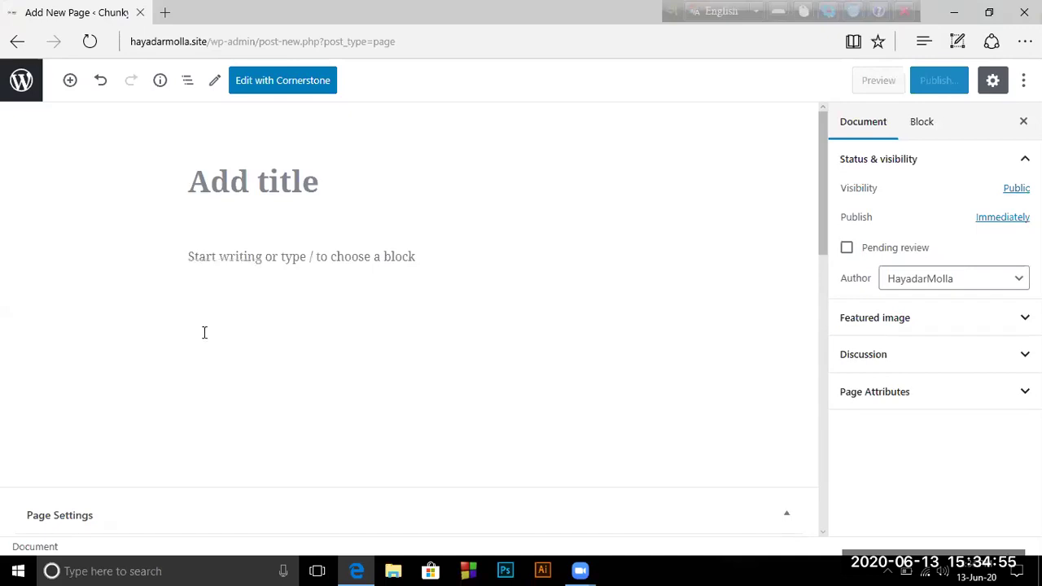
click(189, 257)
right_click(189, 259)
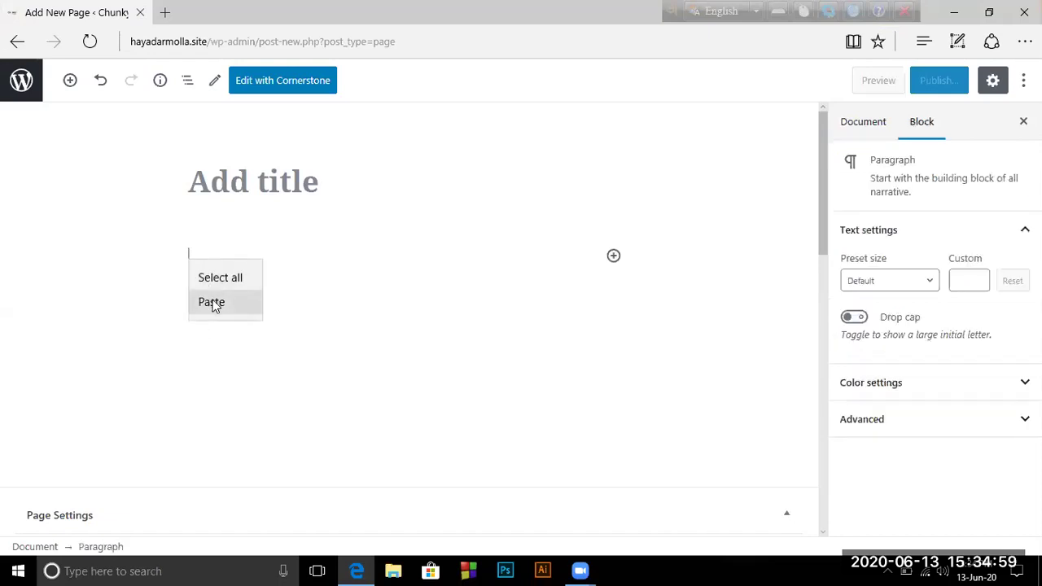
click(212, 303)
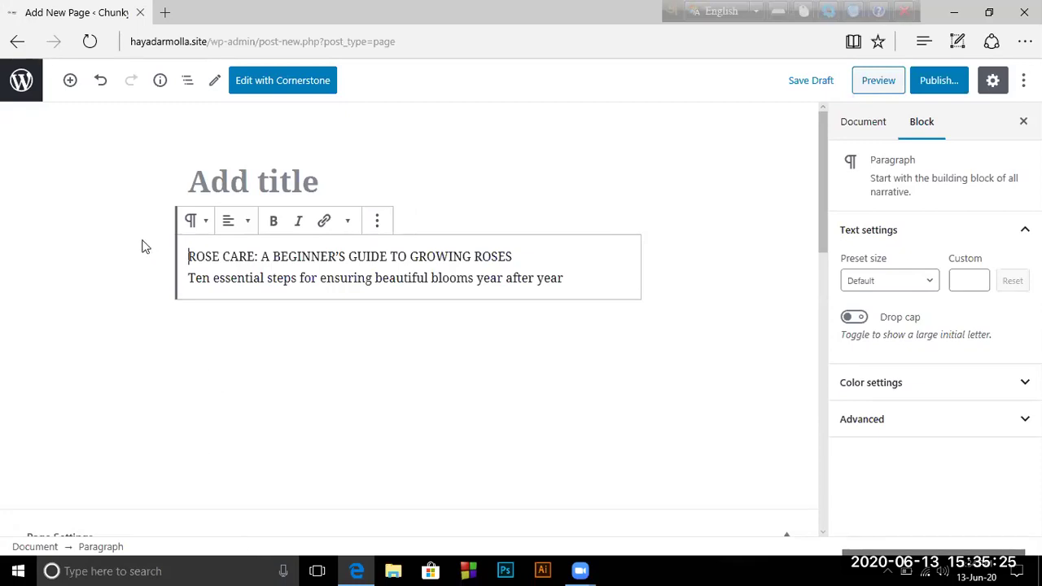
Insert an Image block below the rose-care intro text
click(70, 80)
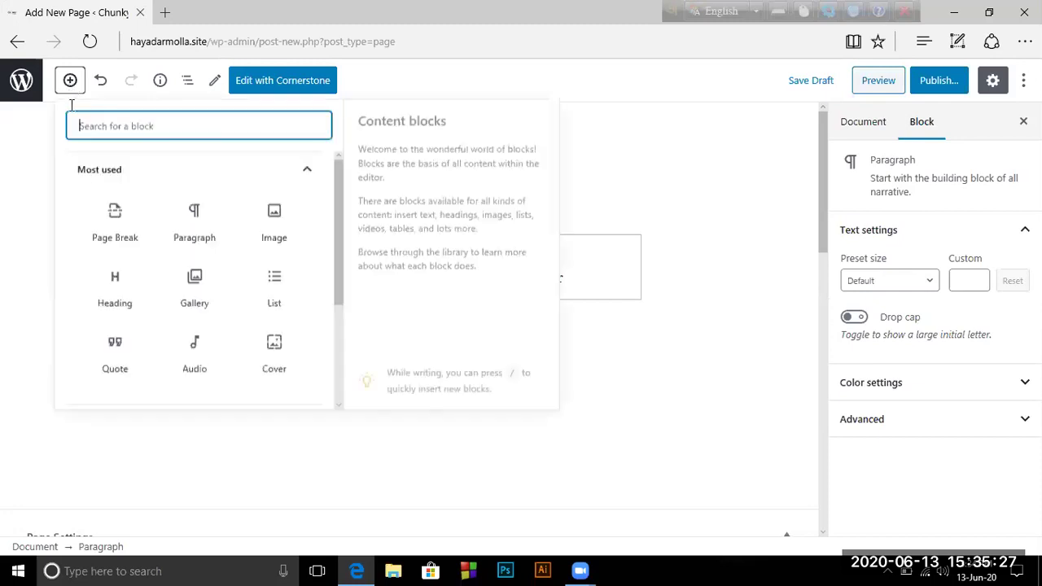
scroll(190, 323, down, 1)
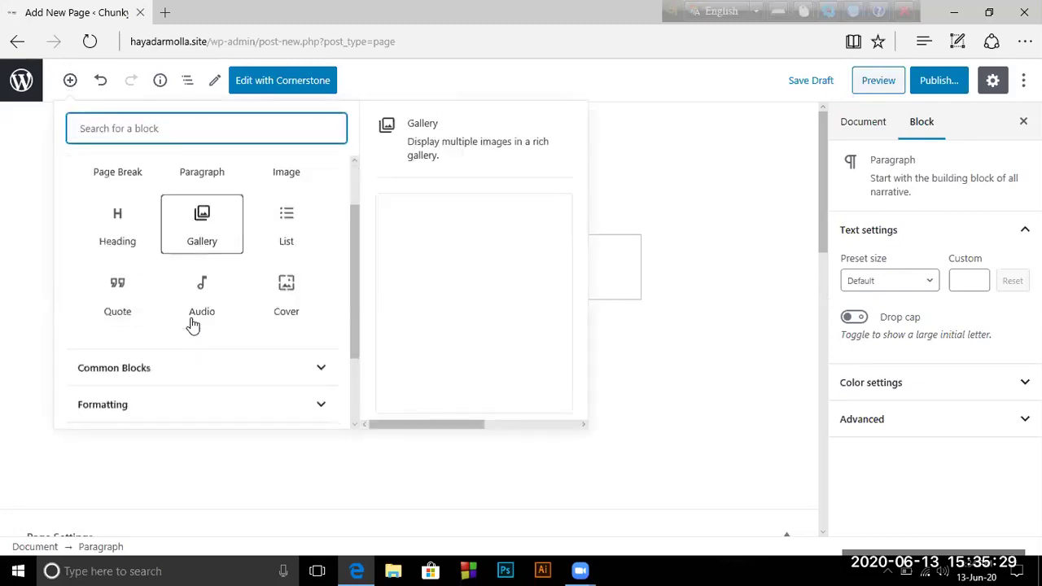
scroll(193, 324, down, 1)
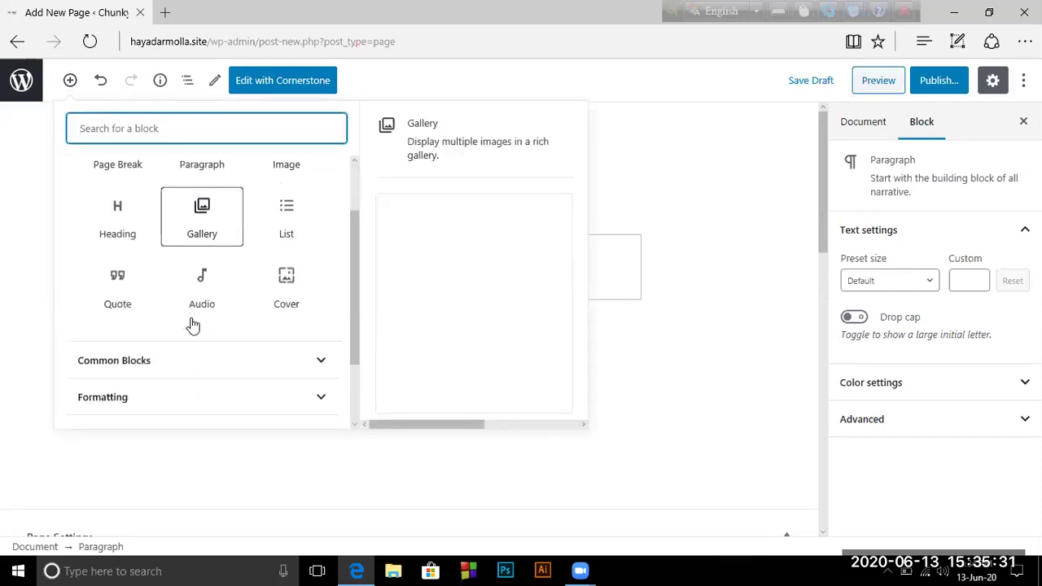
scroll(193, 324, up, 2)
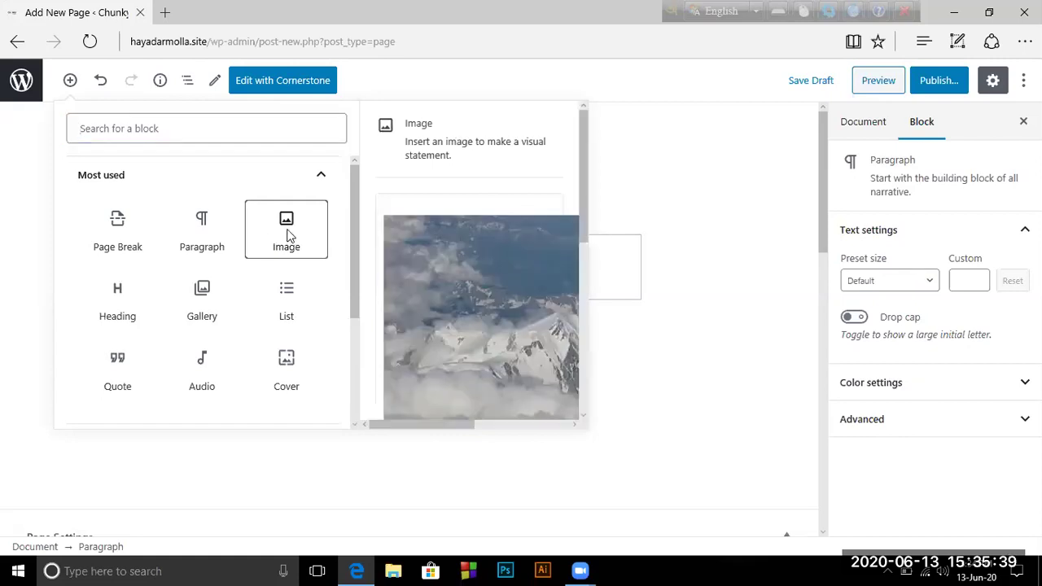
click(287, 234)
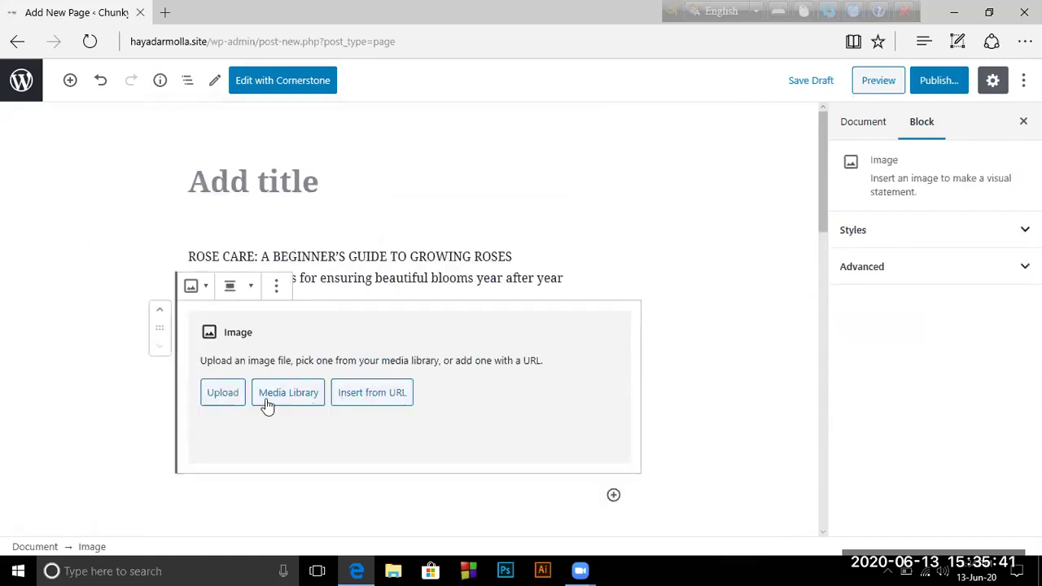
Try Insert from URL and Upload on the Image block, cancelling both without adding a picture
click(358, 400)
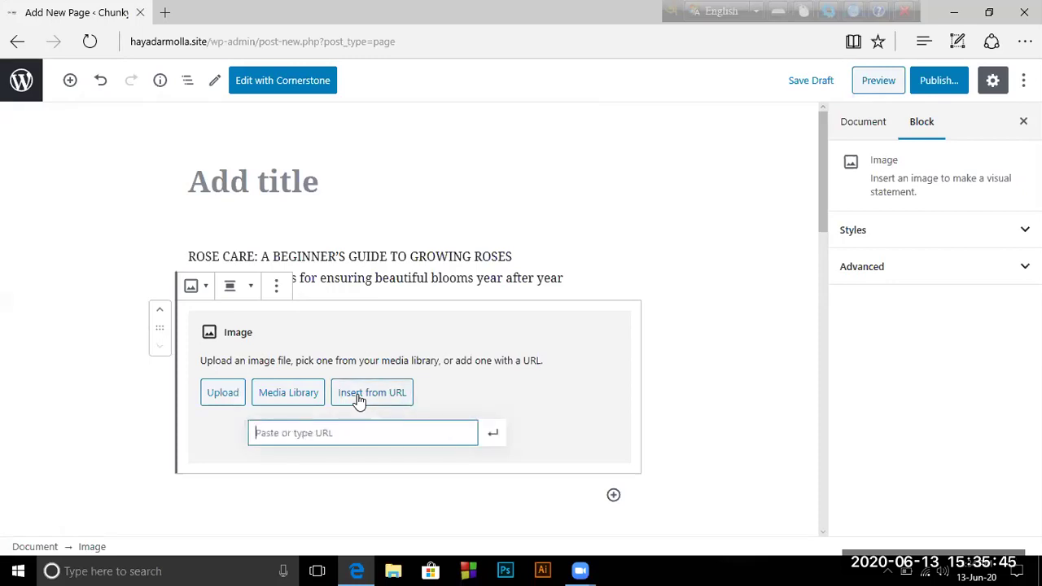
click(585, 225)
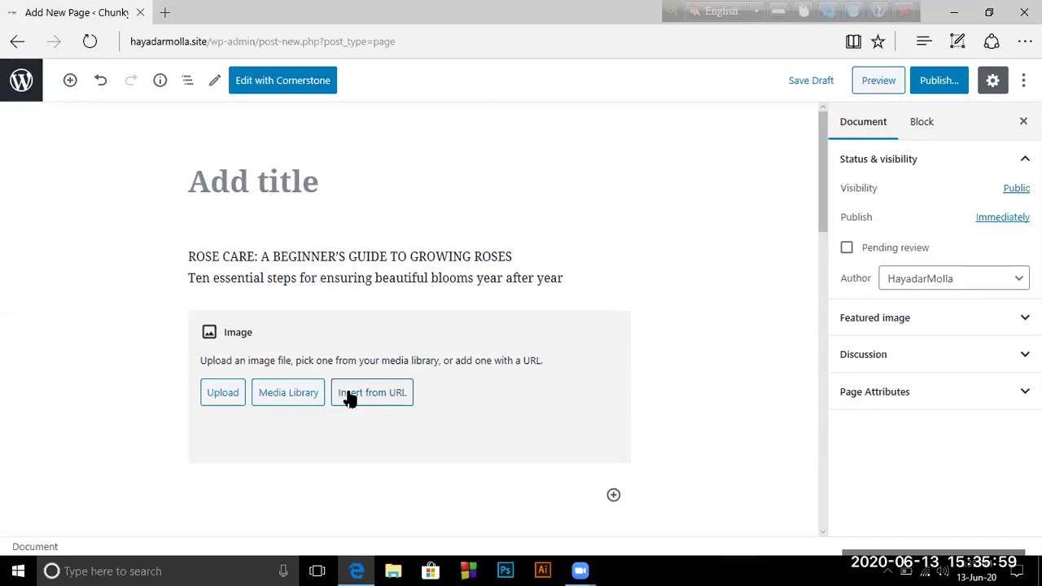
click(225, 395)
click(225, 395)
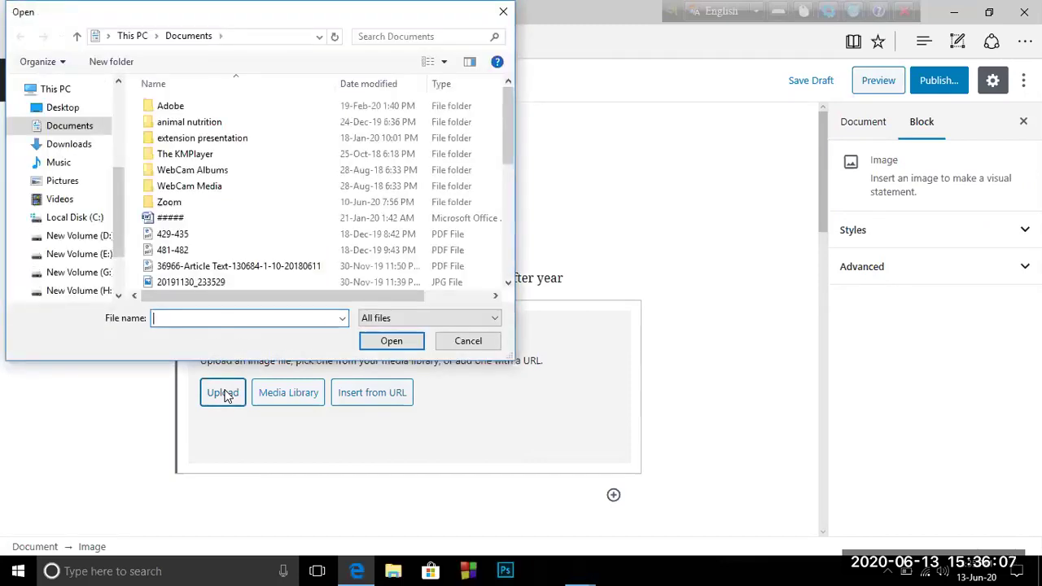
click(468, 341)
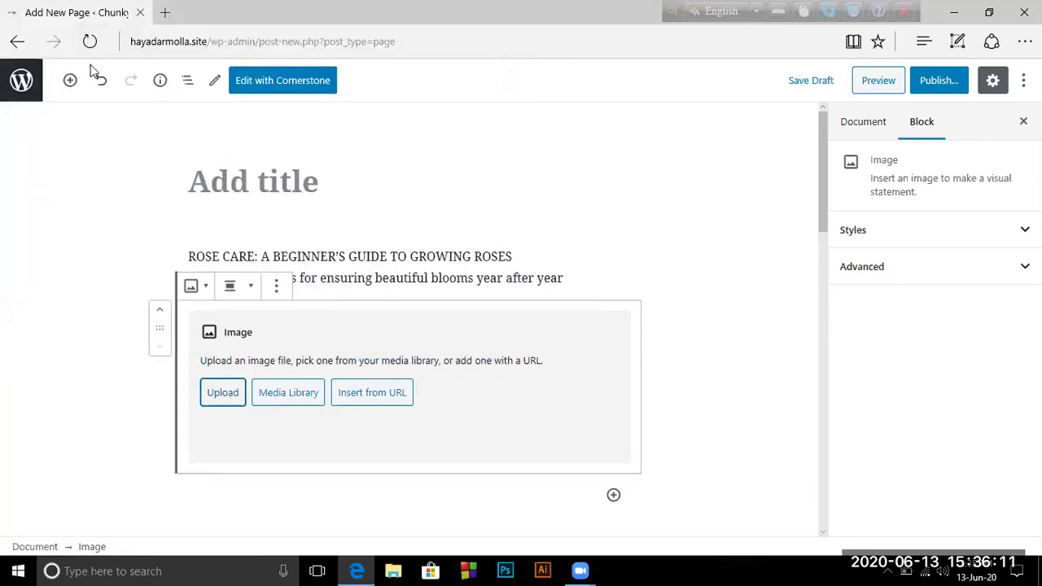
click(70, 80)
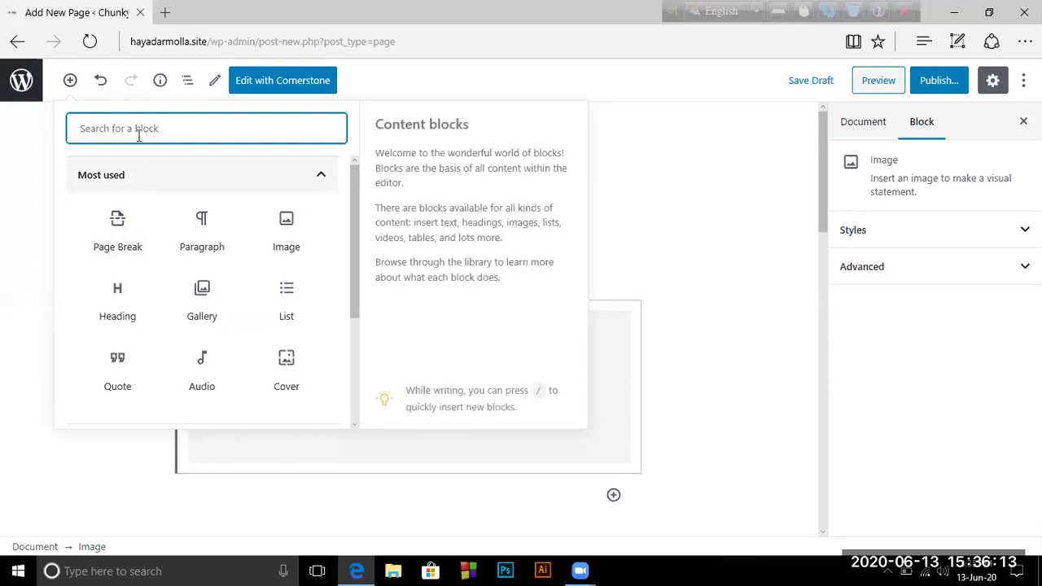
Search the inserter for 'youtub', add a YouTube embed block and select its URL field
text(you)
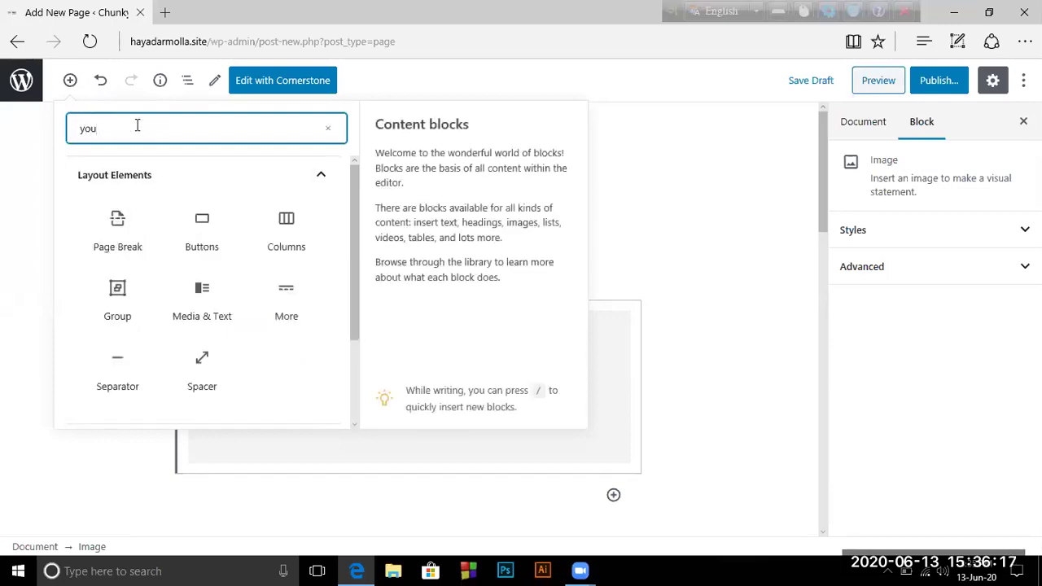
text(tube)
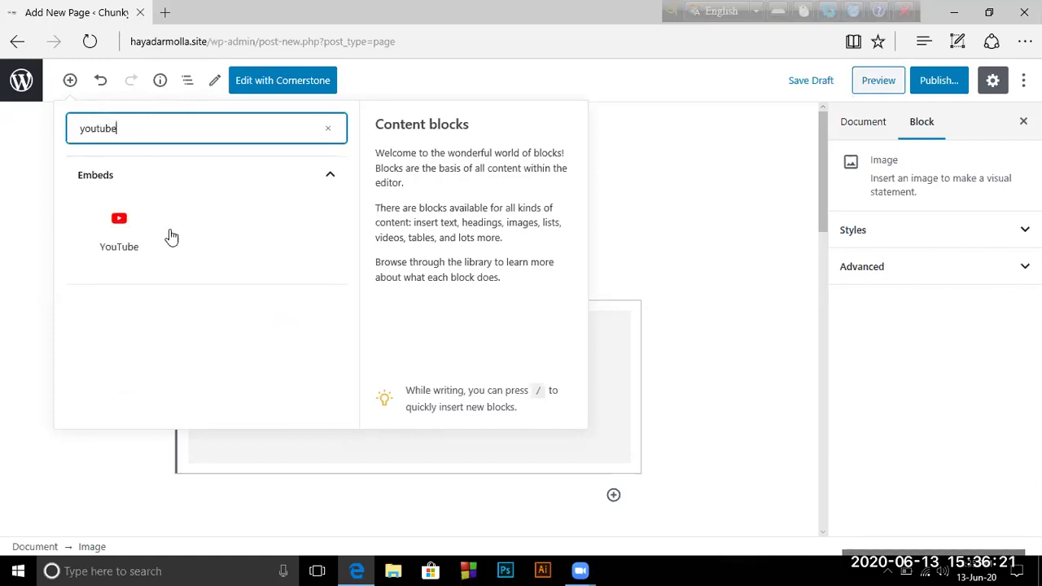
click(127, 227)
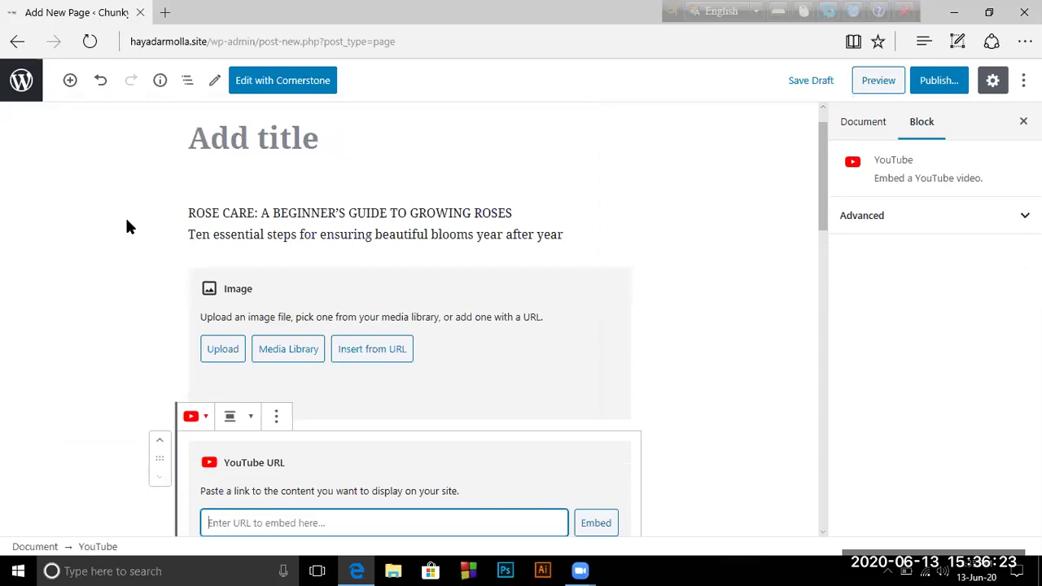
scroll(344, 398, down, 2)
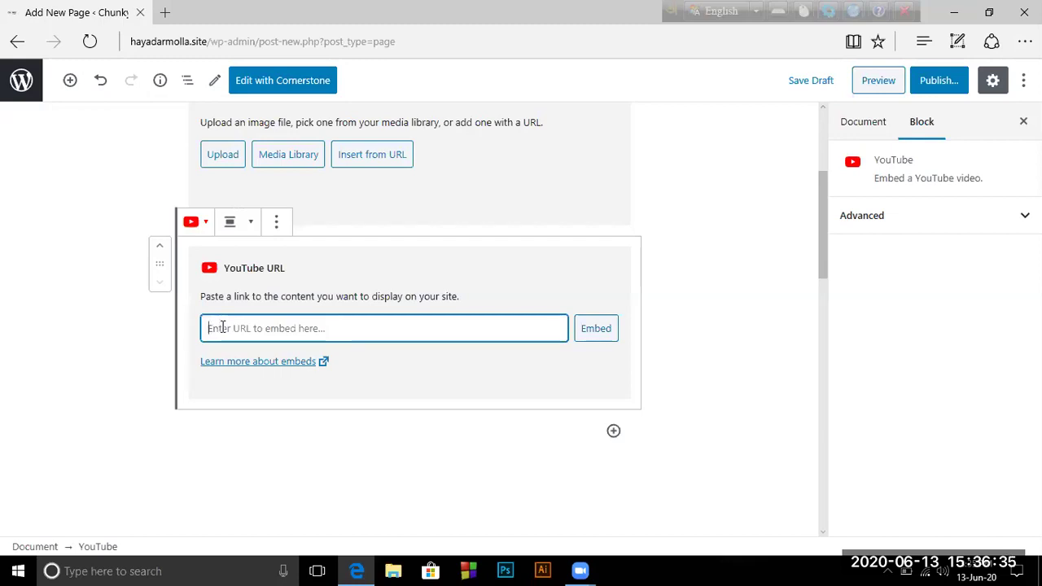
click(214, 276)
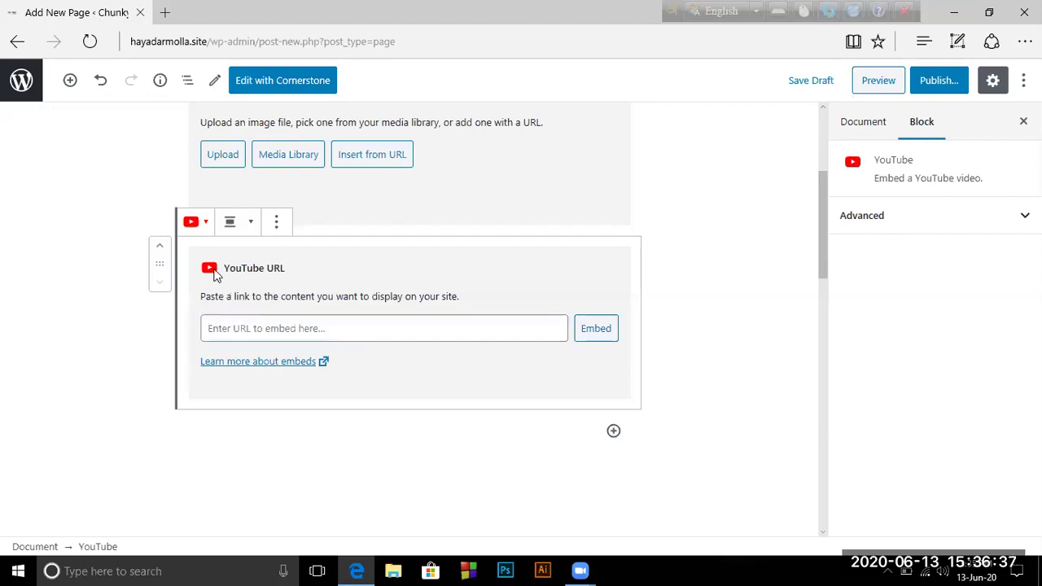
click(216, 332)
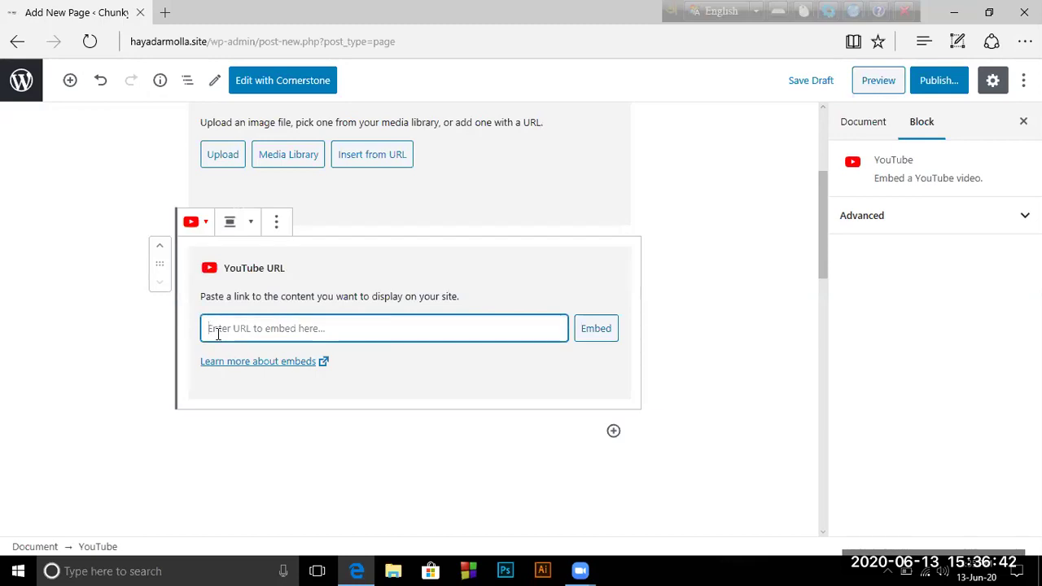
scroll(218, 334, up, 2)
scroll(219, 339, down, 1)
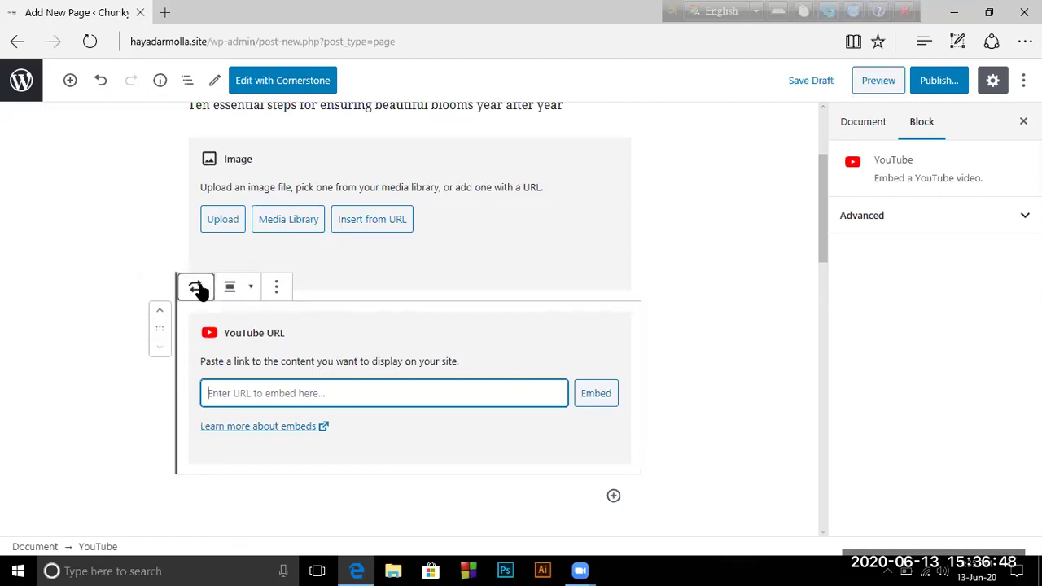
Check the YouTube block's transform options and the Image block's more-options menu, then close it
click(199, 286)
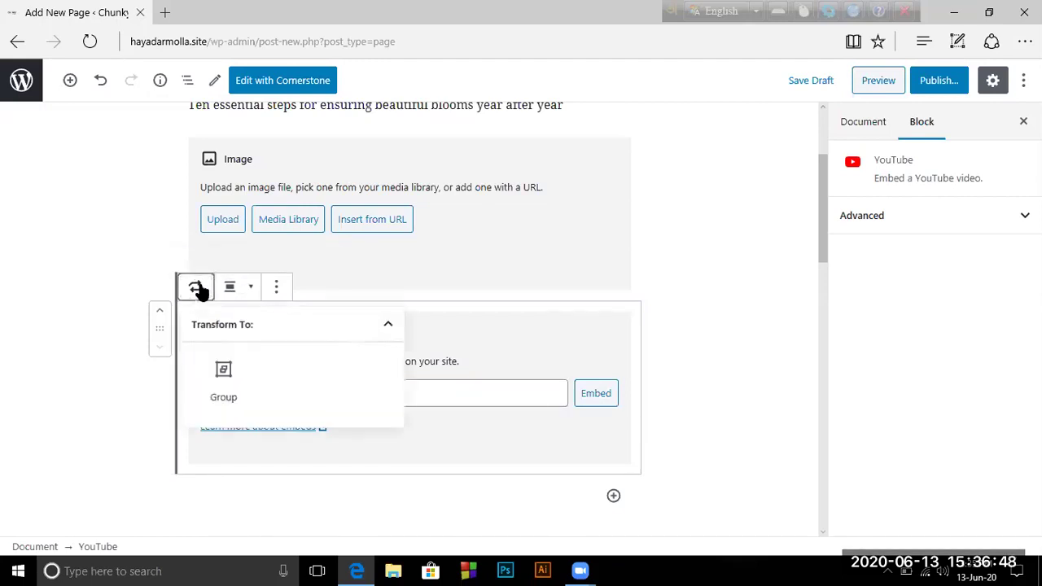
click(595, 247)
scroll(318, 340, up, 3)
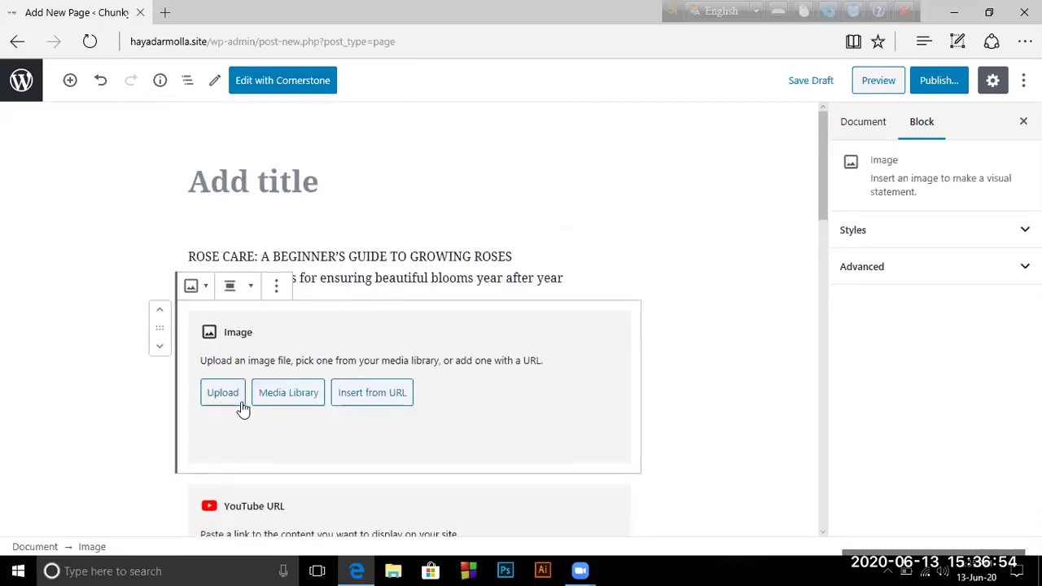
click(276, 286)
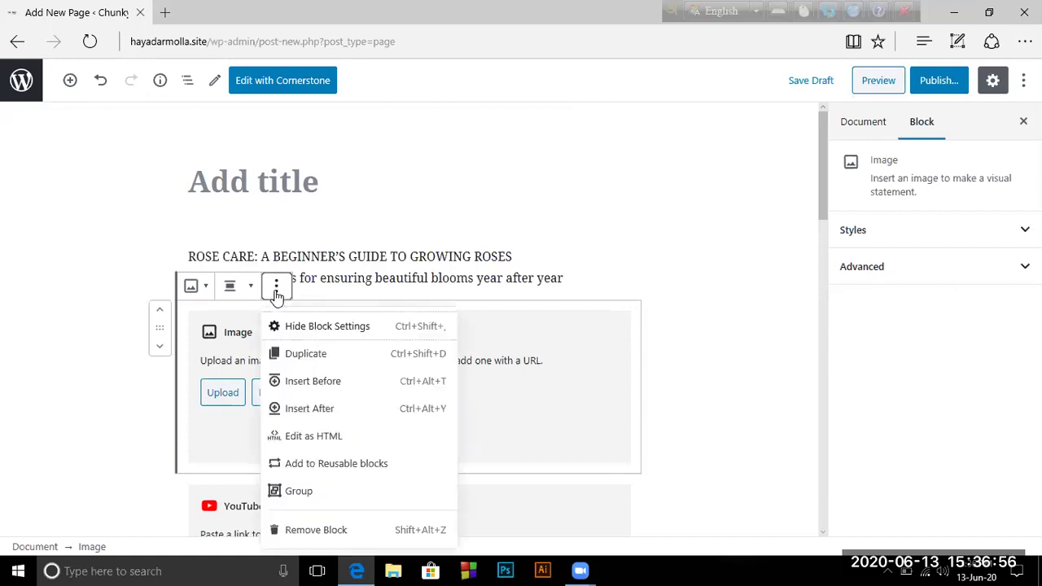
scroll(277, 297, down, 1)
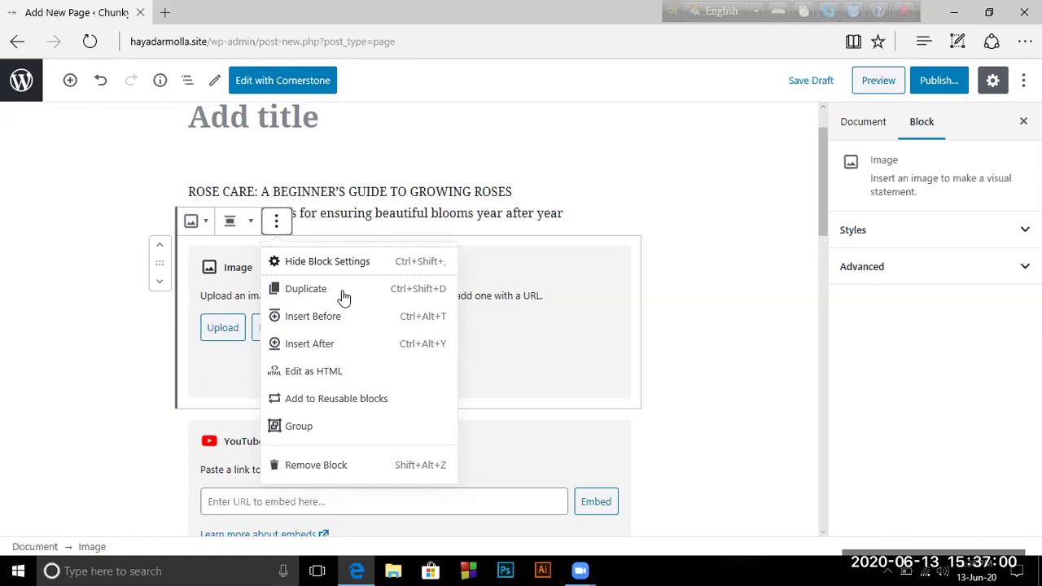
click(213, 274)
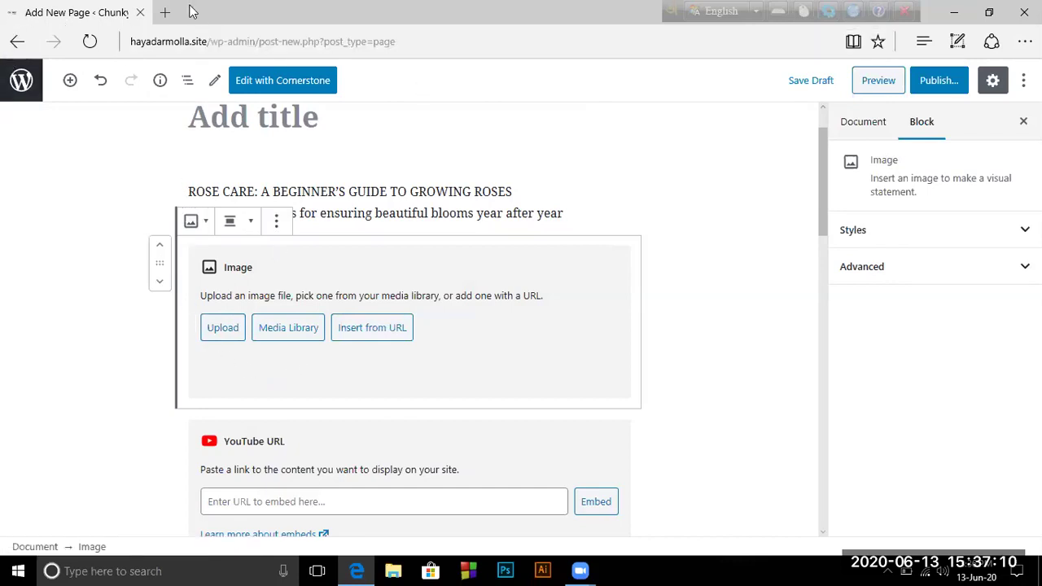
click(165, 15)
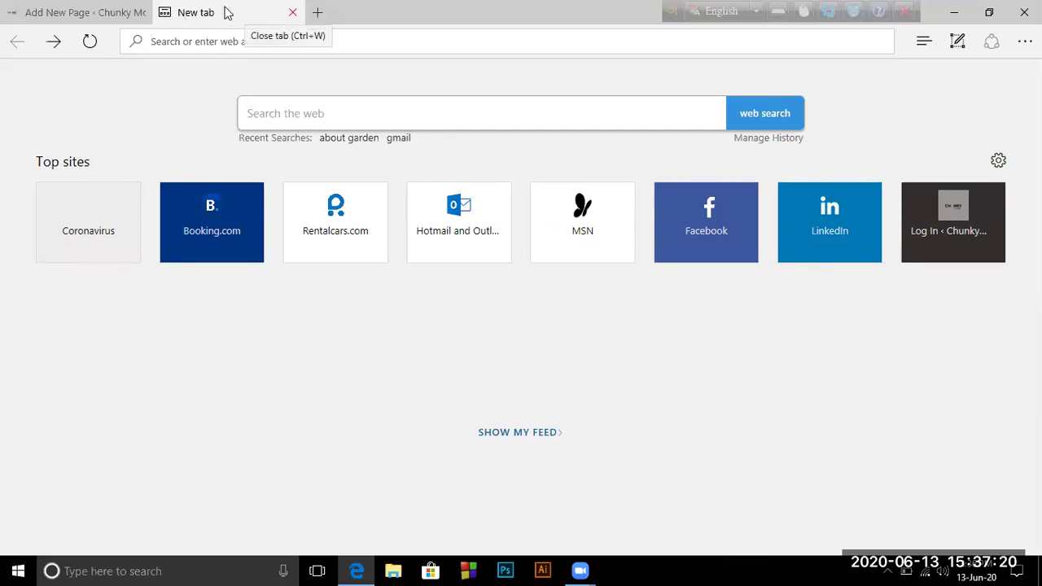
key(ctrl+w)
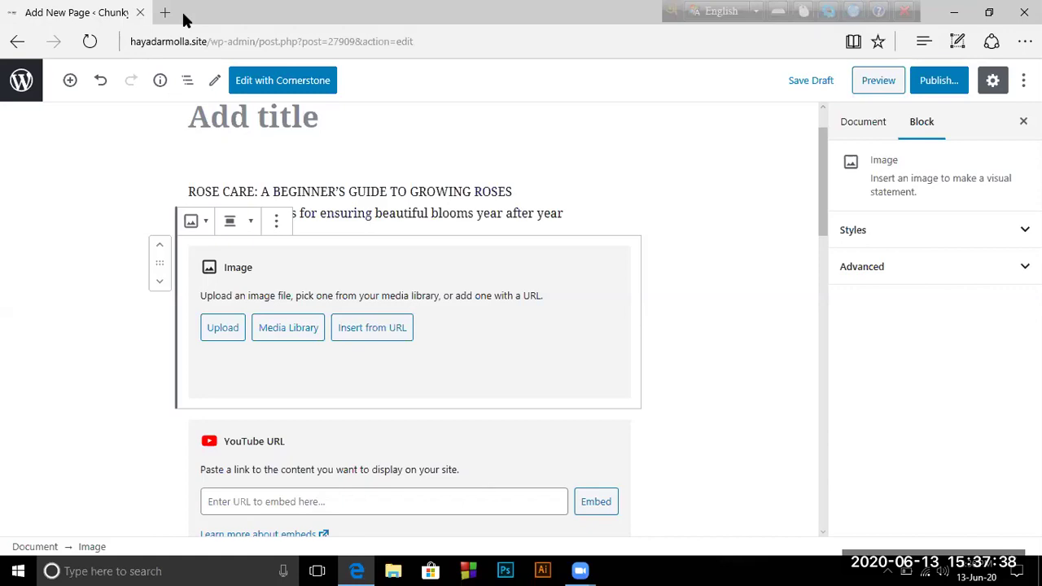
click(727, 276)
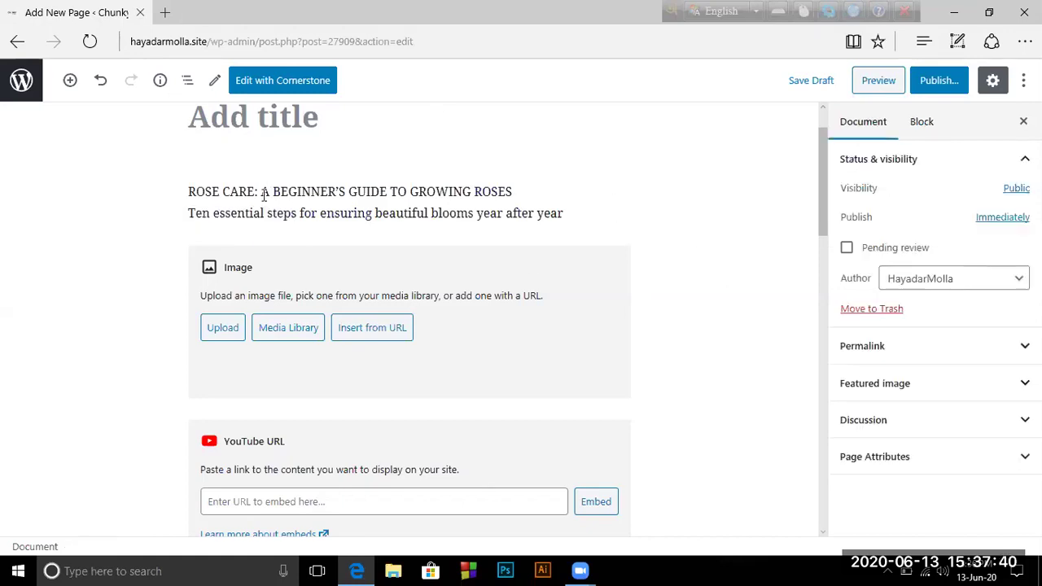
scroll(266, 205, up, 1)
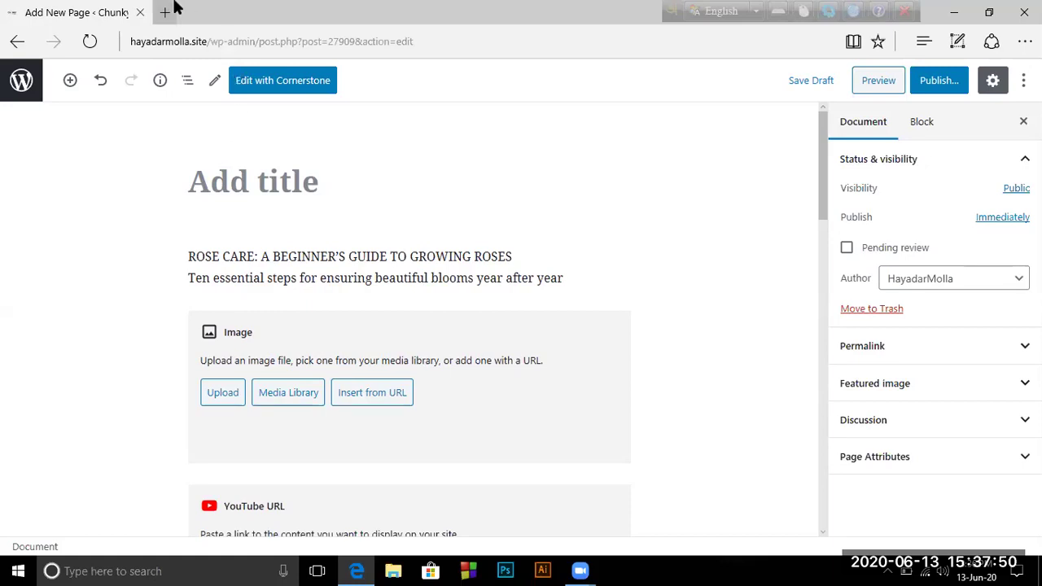
click(140, 14)
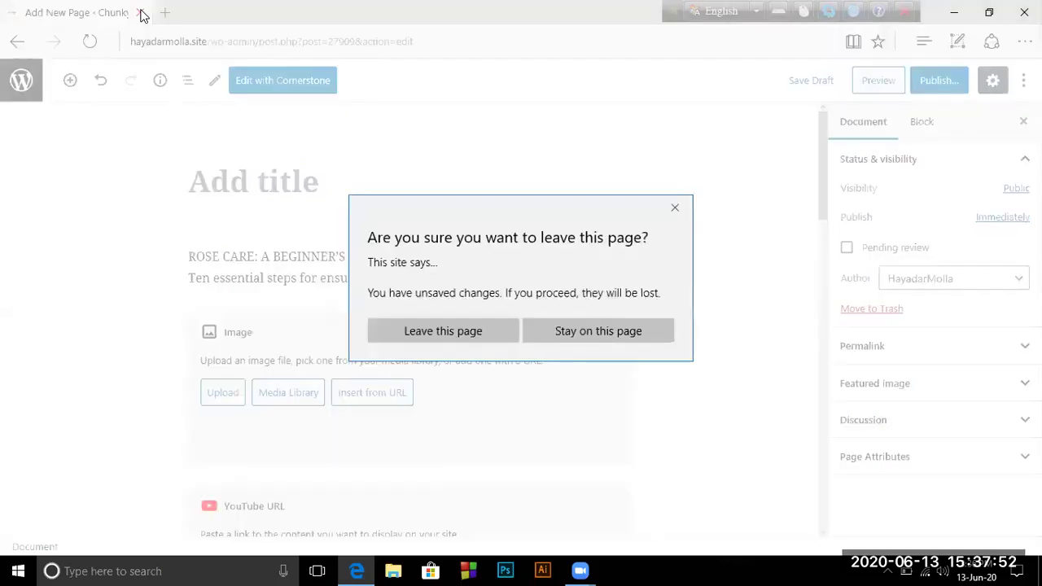
click(676, 211)
click(194, 187)
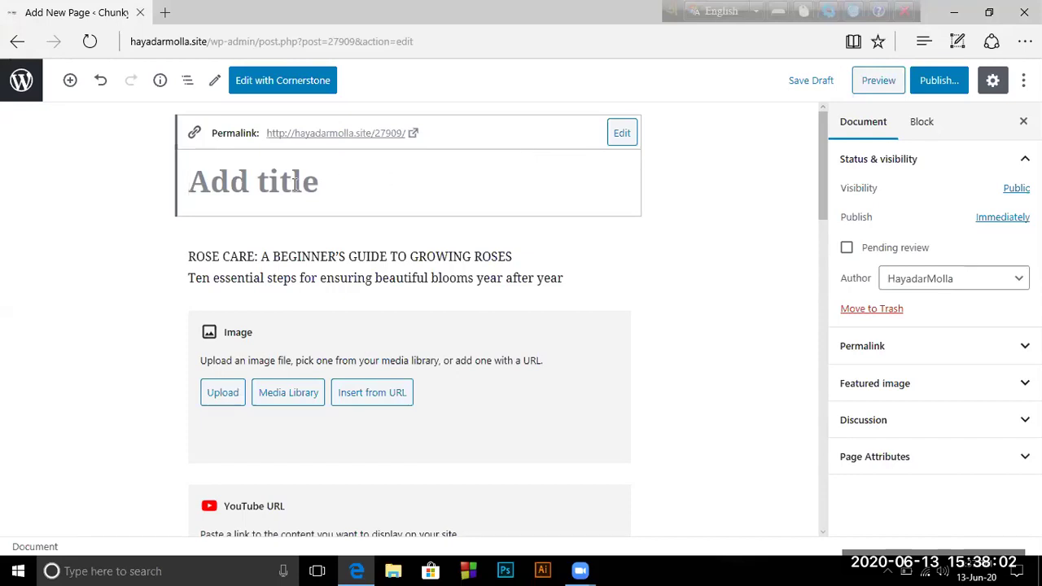
Paste the rose-care heading and ten-essential-steps tagline into the page title
right_click(214, 181)
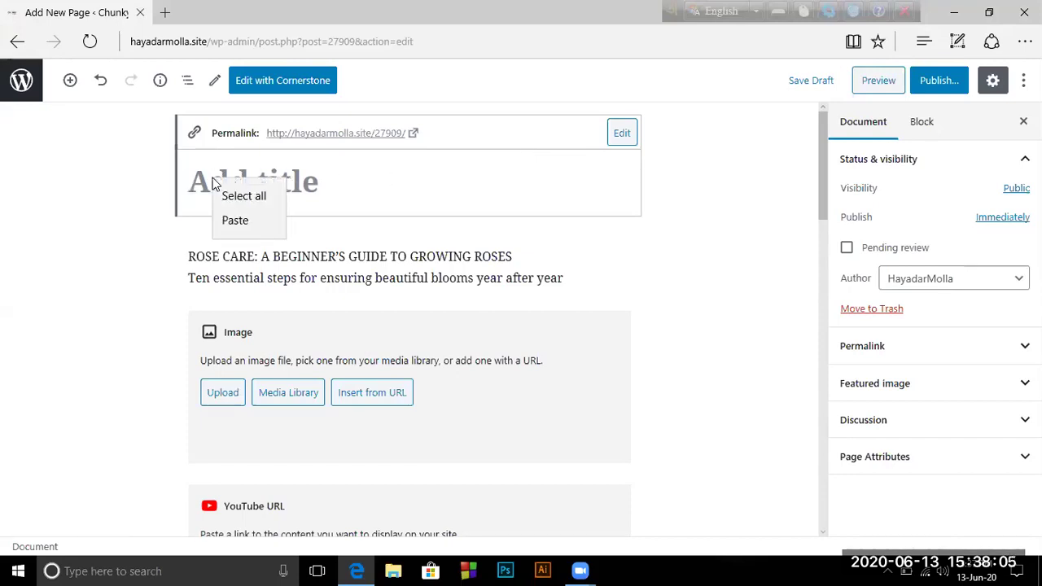
click(232, 220)
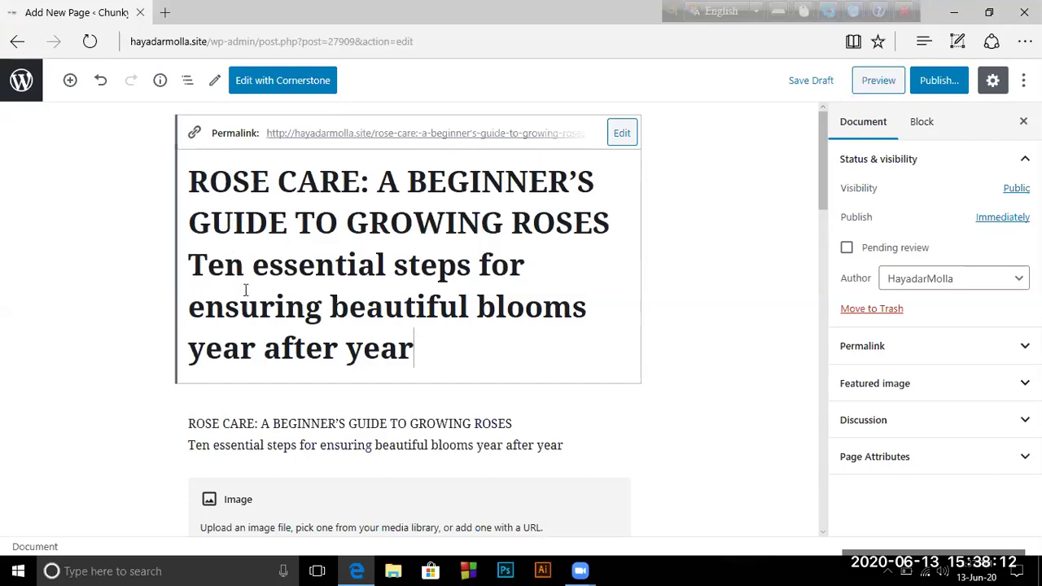
scroll(267, 325, down, 1)
scroll(267, 326, down, 3)
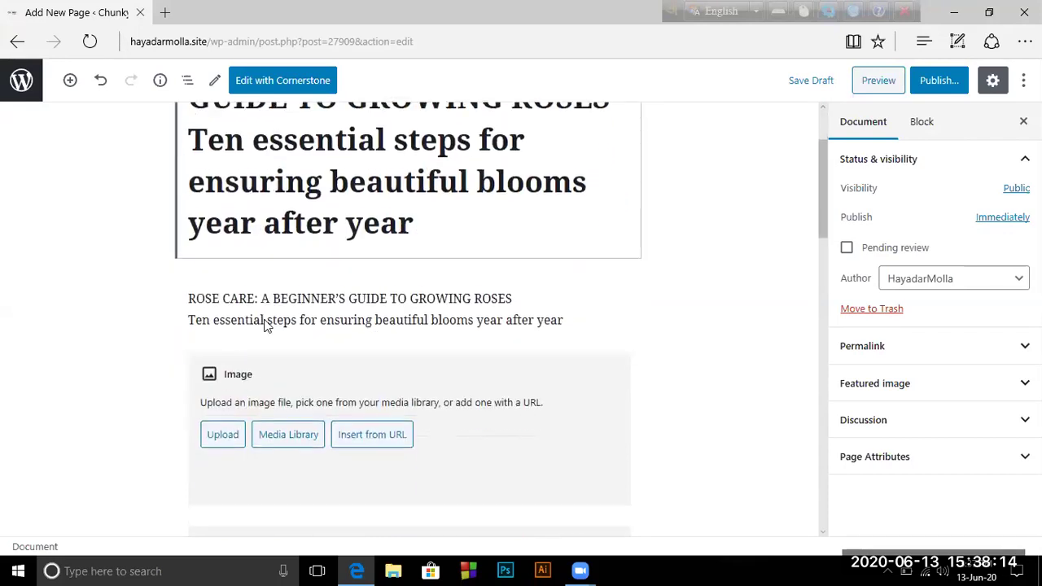
scroll(267, 325, up, 3)
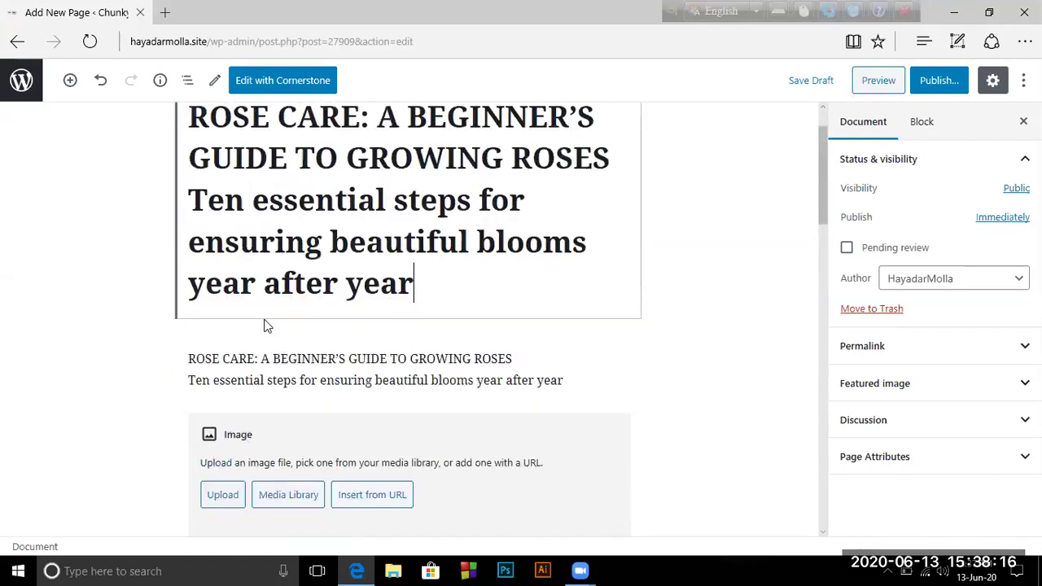
Submit the Image block's Insert from URL box, then deselect the block
click(356, 500)
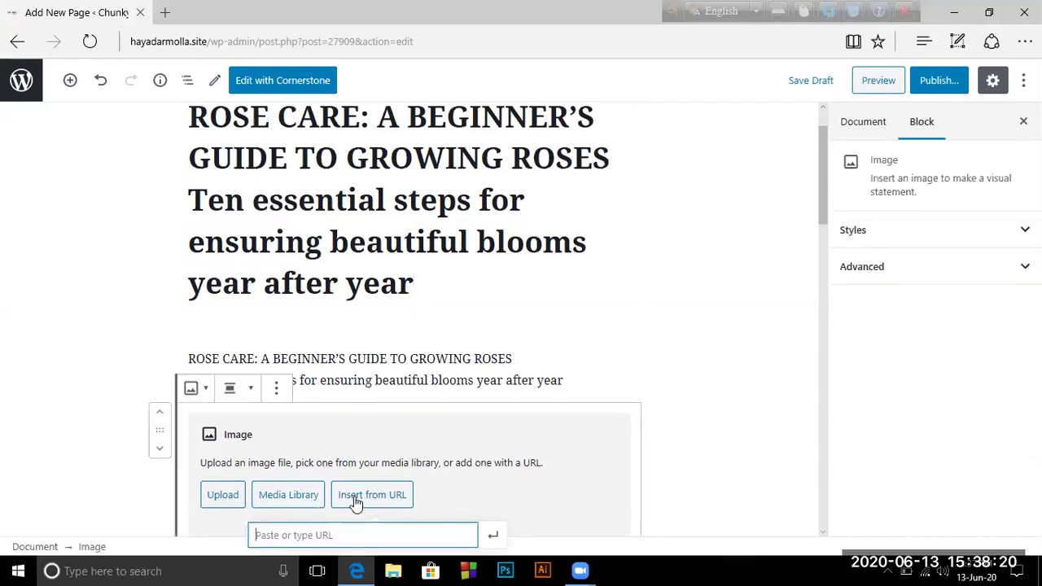
scroll(356, 500, down, 2)
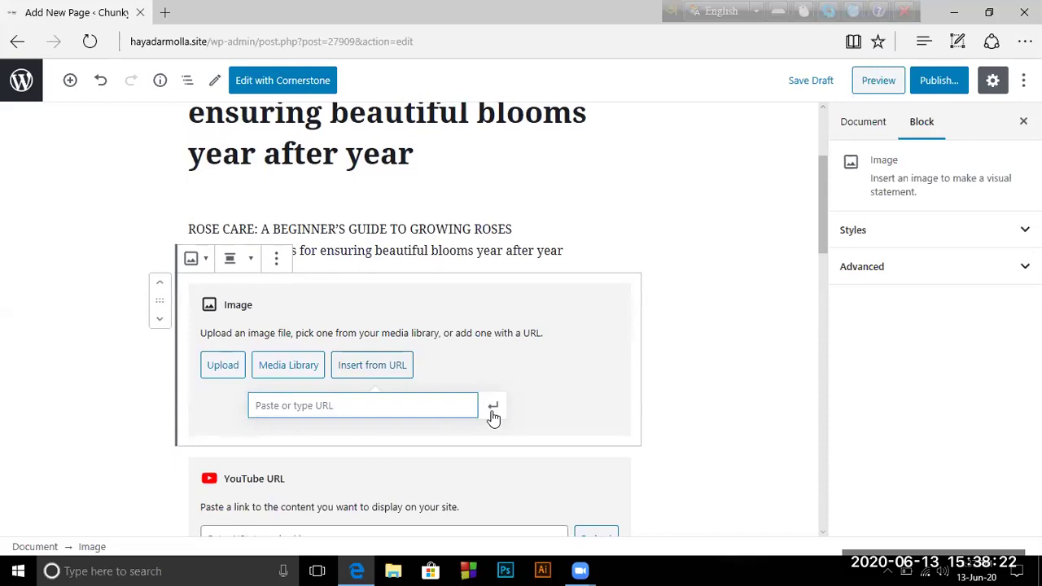
click(491, 407)
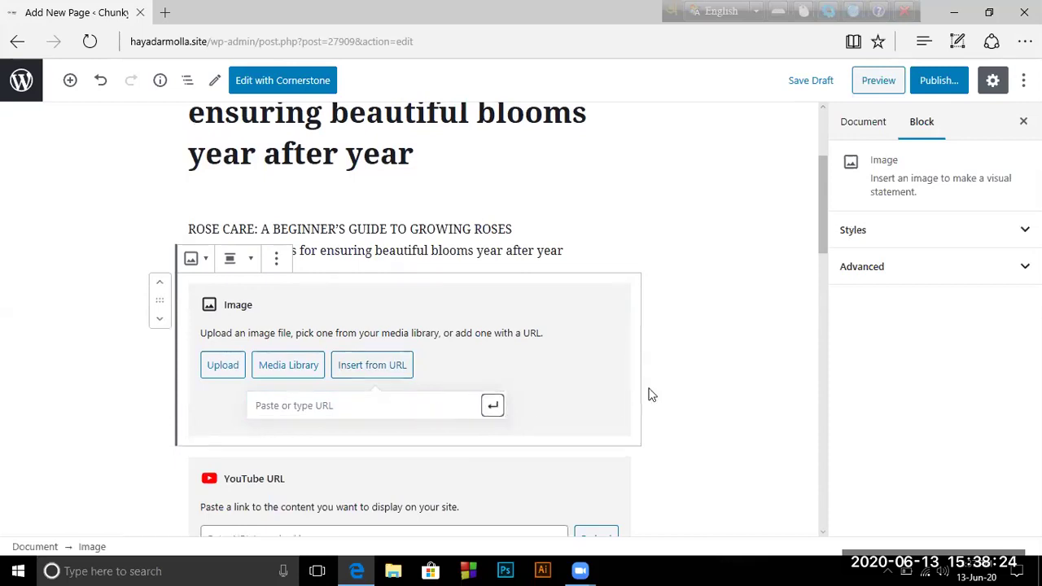
click(693, 376)
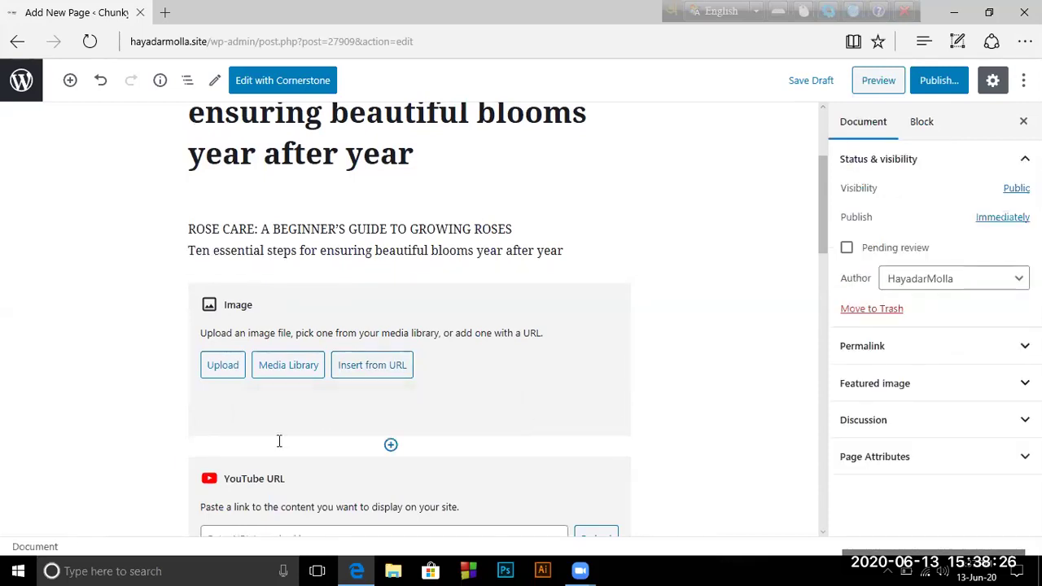
Add two YouTube embed blocks below the image, one from each inserter
click(390, 446)
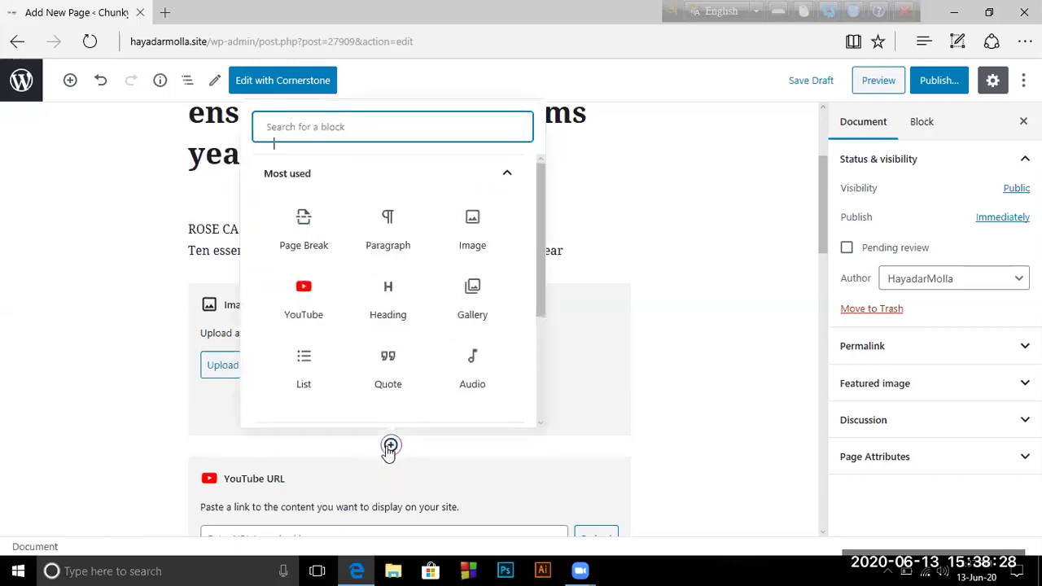
click(302, 299)
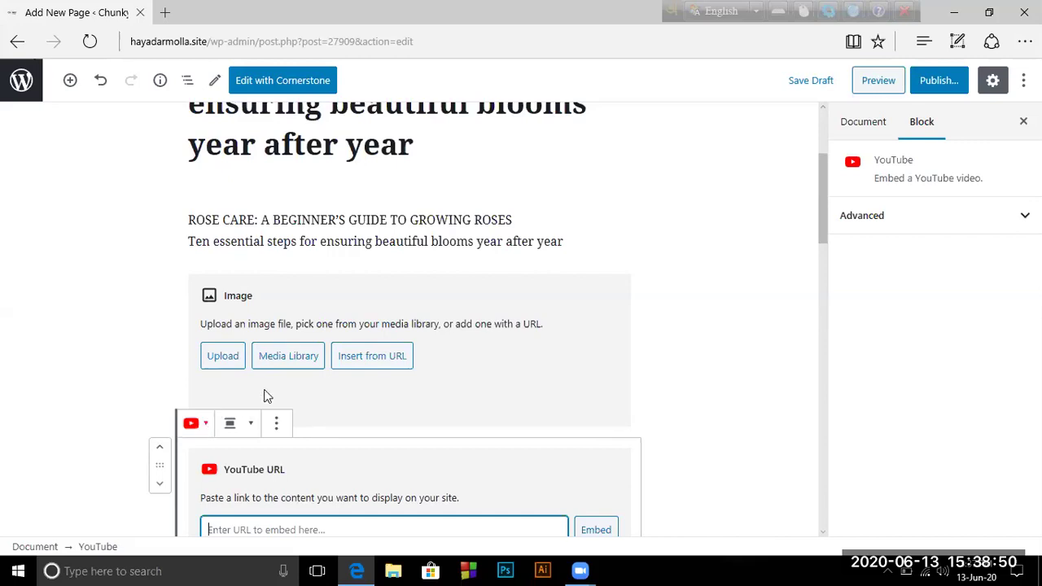
click(70, 80)
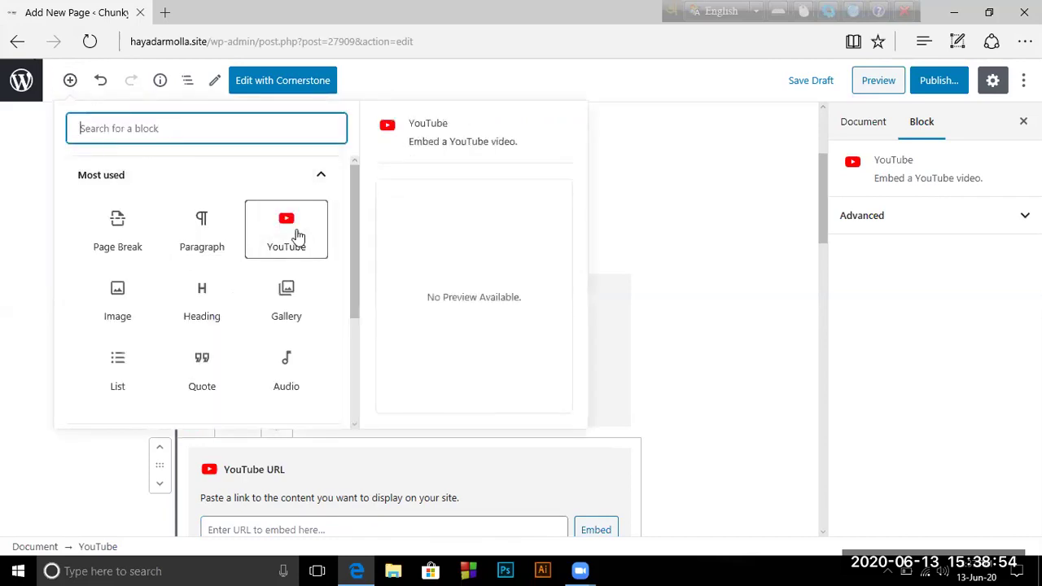
click(296, 235)
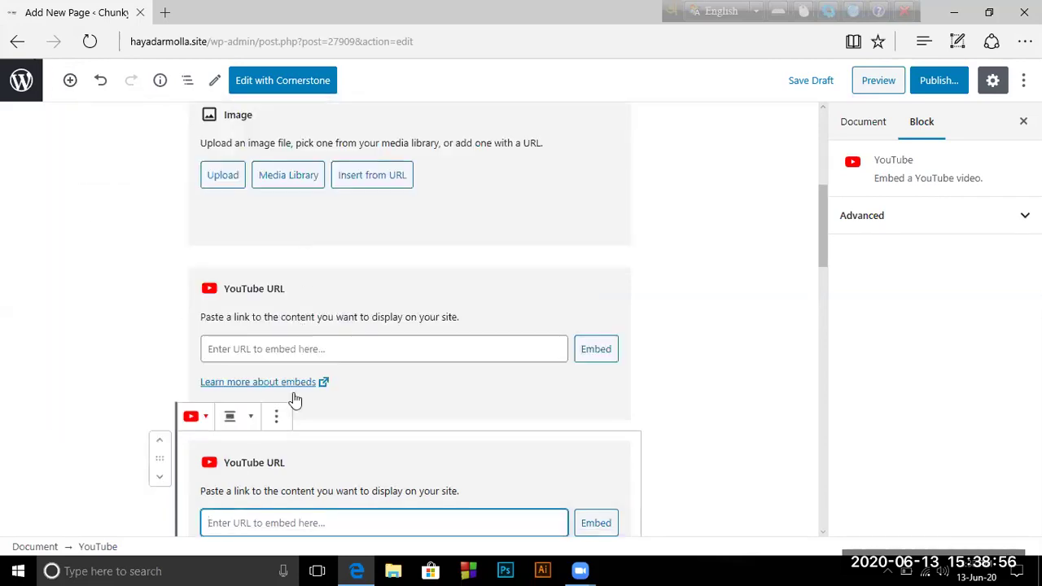
scroll(293, 396, down, 3)
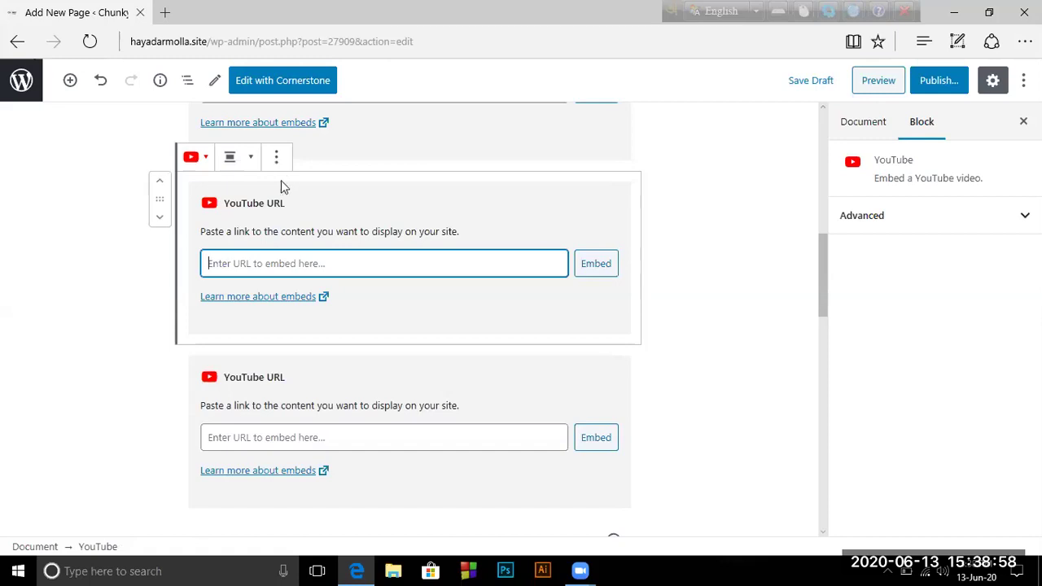
Search Bing for 'youtube' in a new Edge tab, ending on the All web results
click(166, 14)
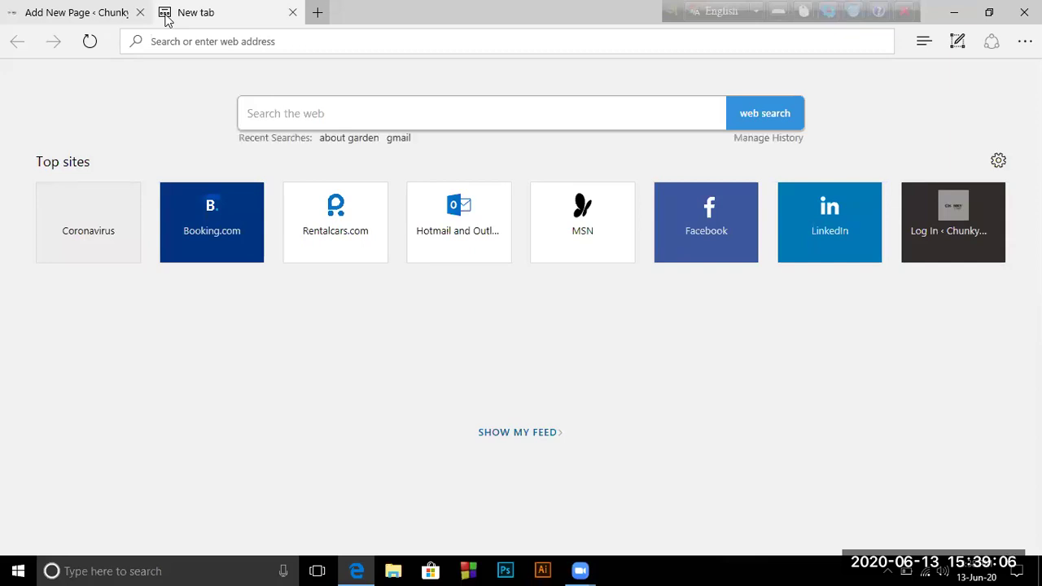
text(youtube)
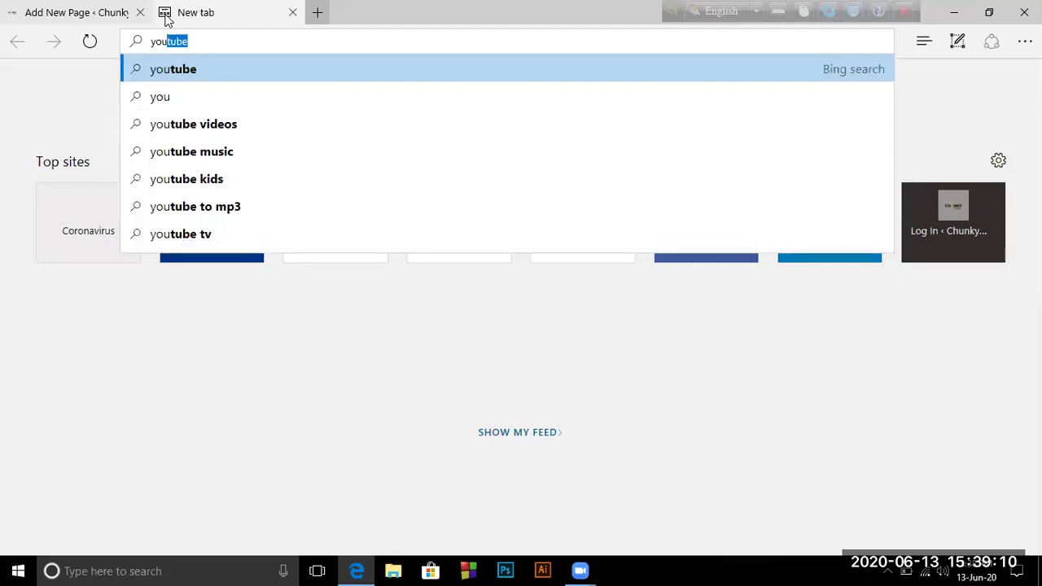
click(219, 68)
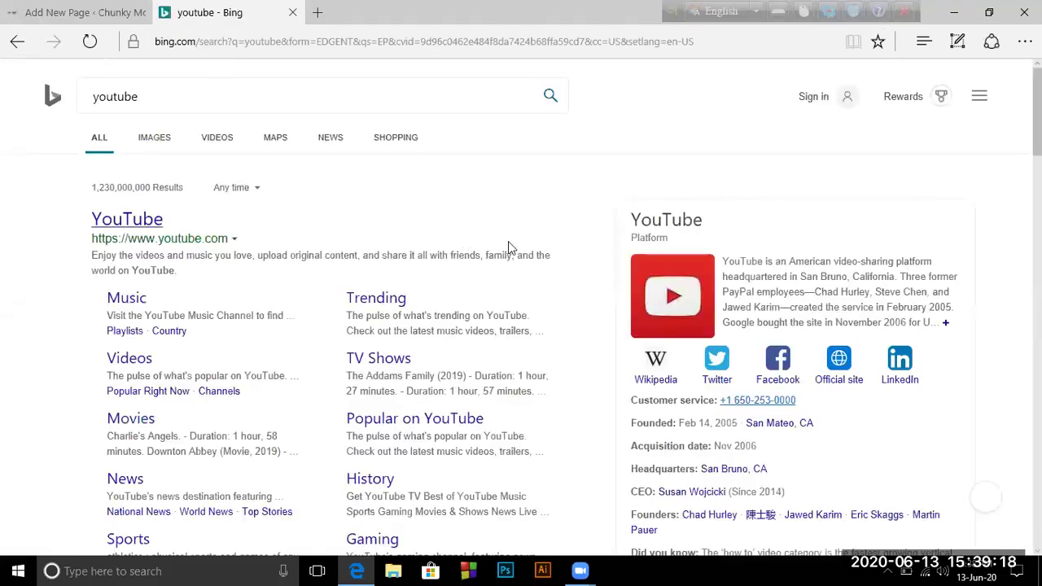
click(210, 138)
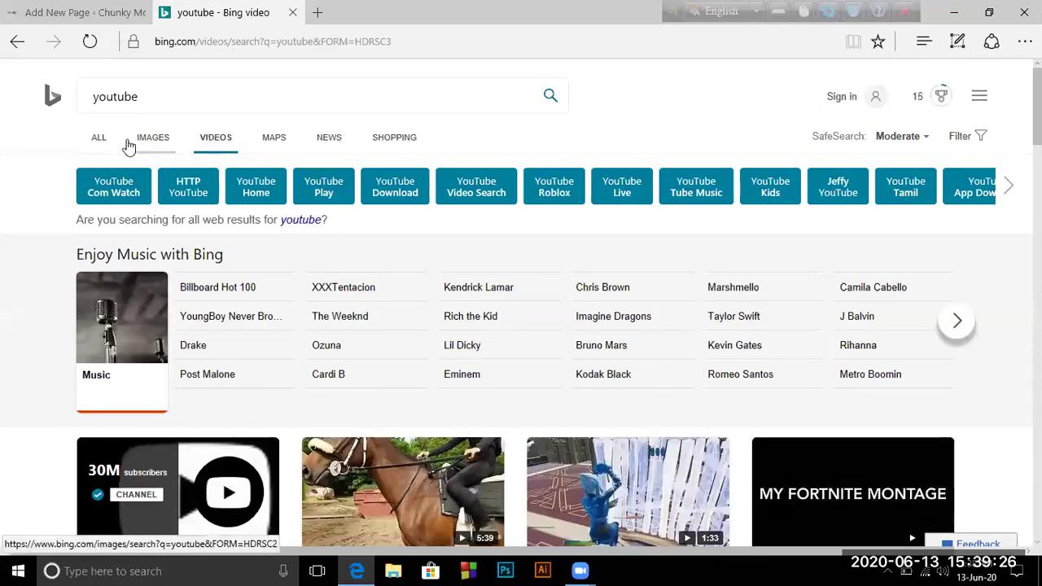
click(101, 139)
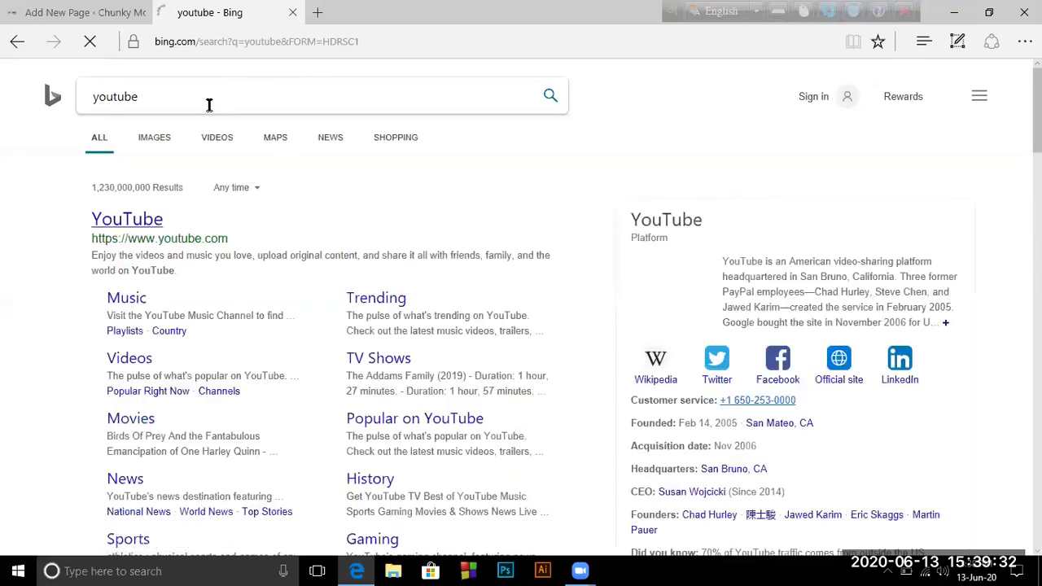
scroll(207, 102, down, 1)
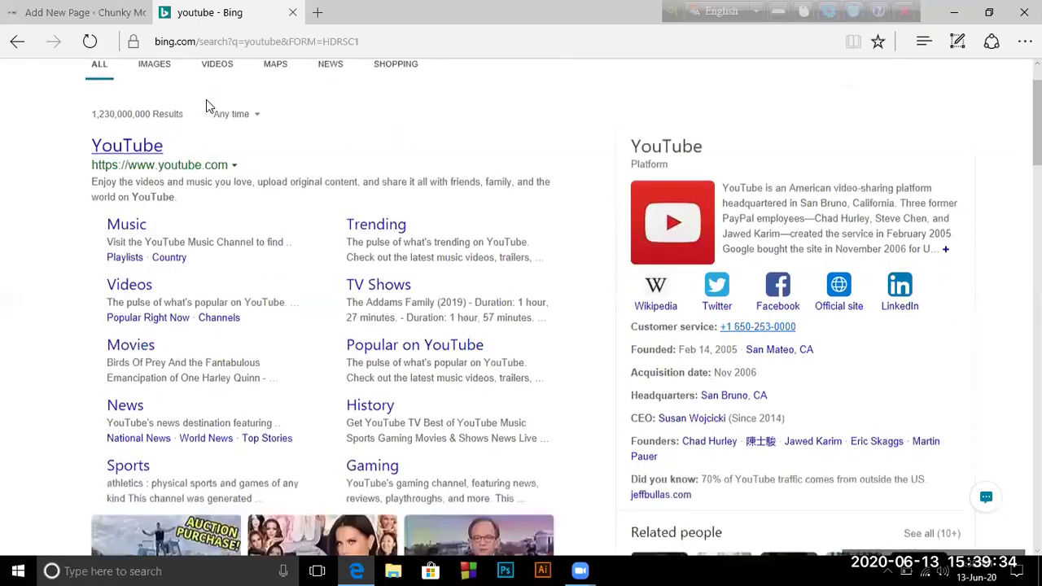
scroll(159, 171, up, 1)
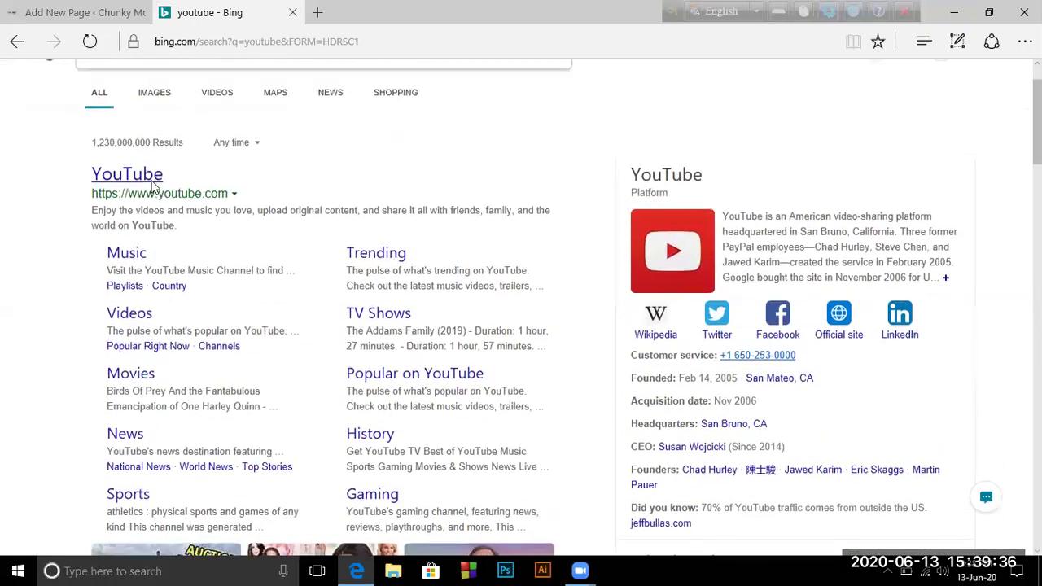
scroll(159, 277, down, 2)
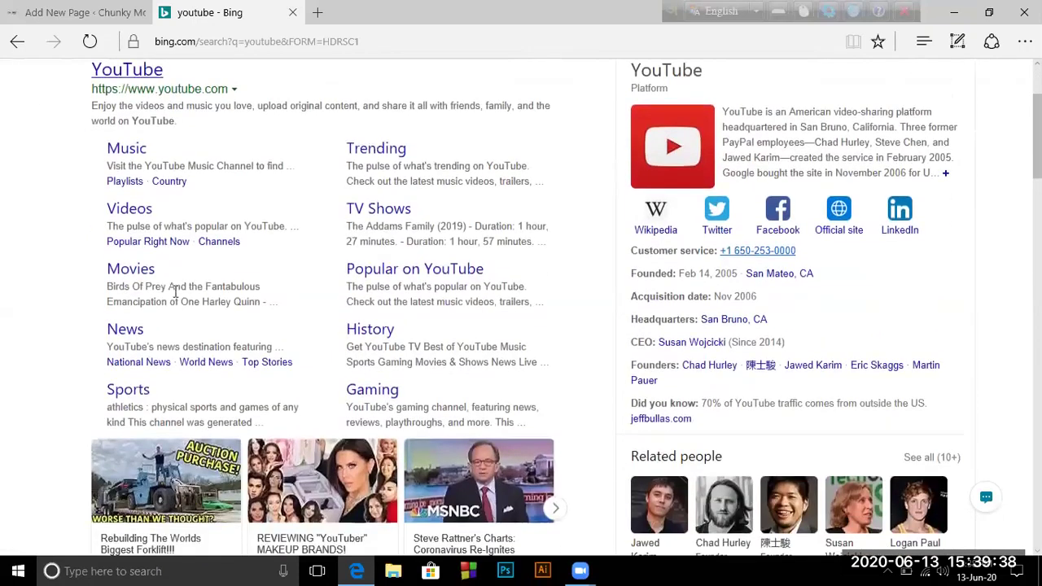
scroll(106, 215, up, 2)
Open youtube.com from the Bing results
click(107, 216)
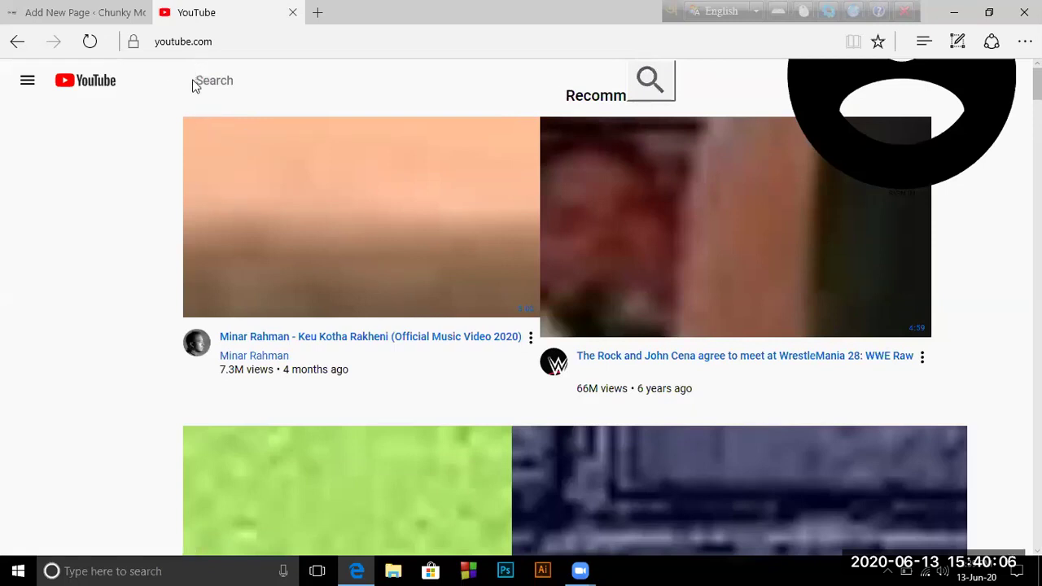
click(648, 83)
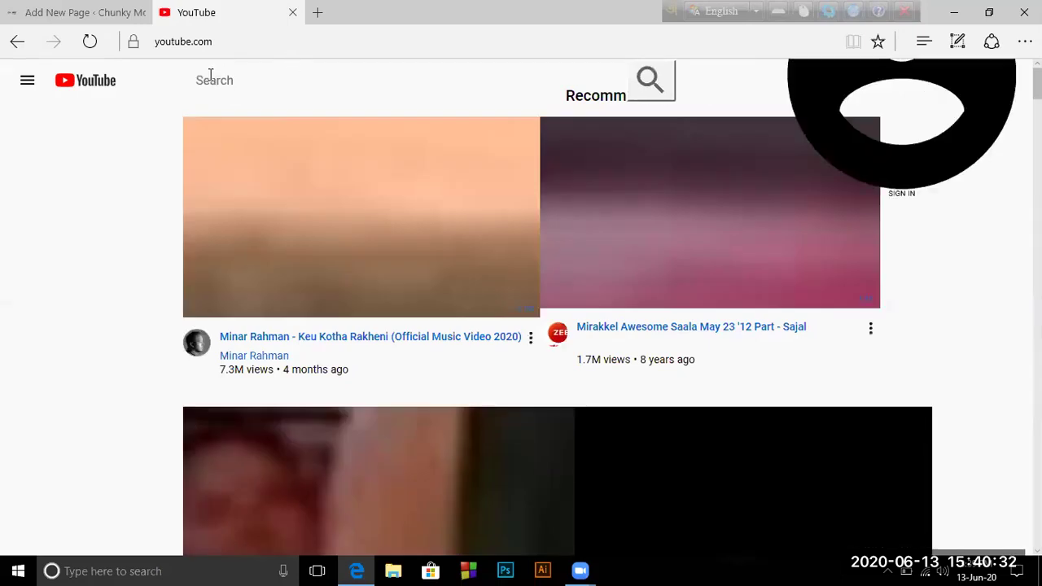
Search YouTube for 'rose garden' and scroll through the results
click(196, 80)
click(198, 80)
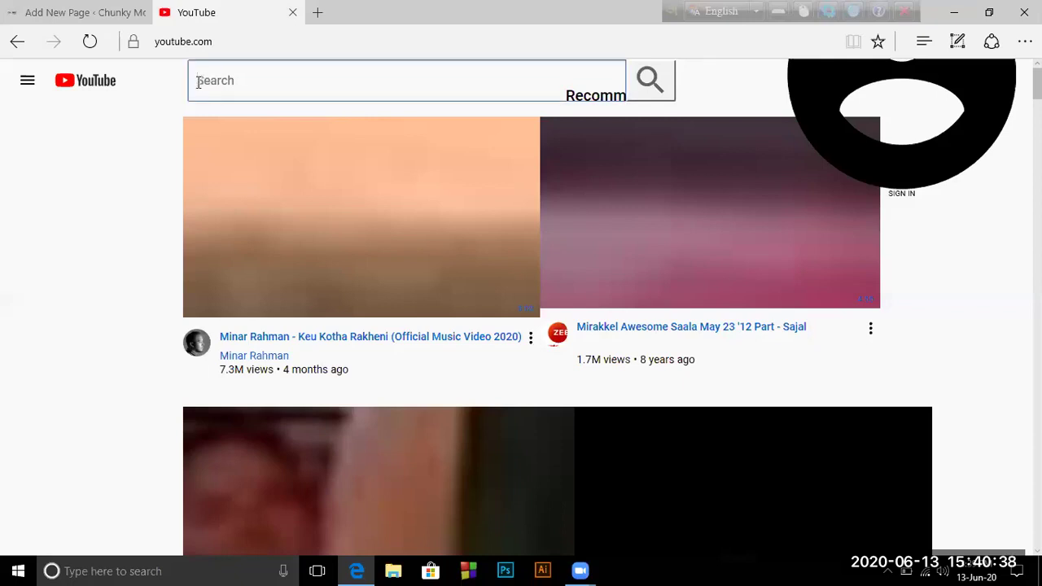
text(rose )
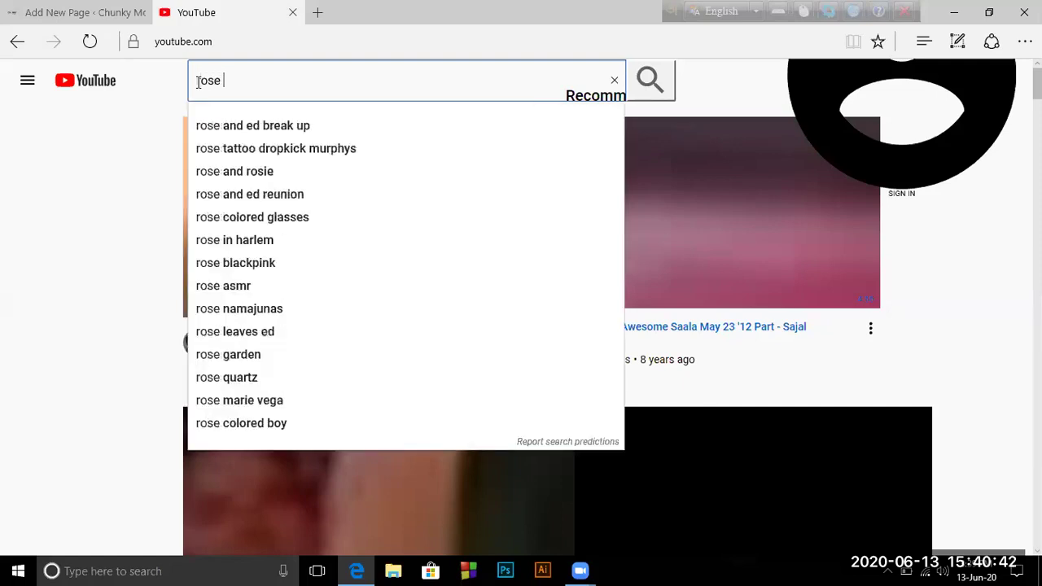
text(garden)
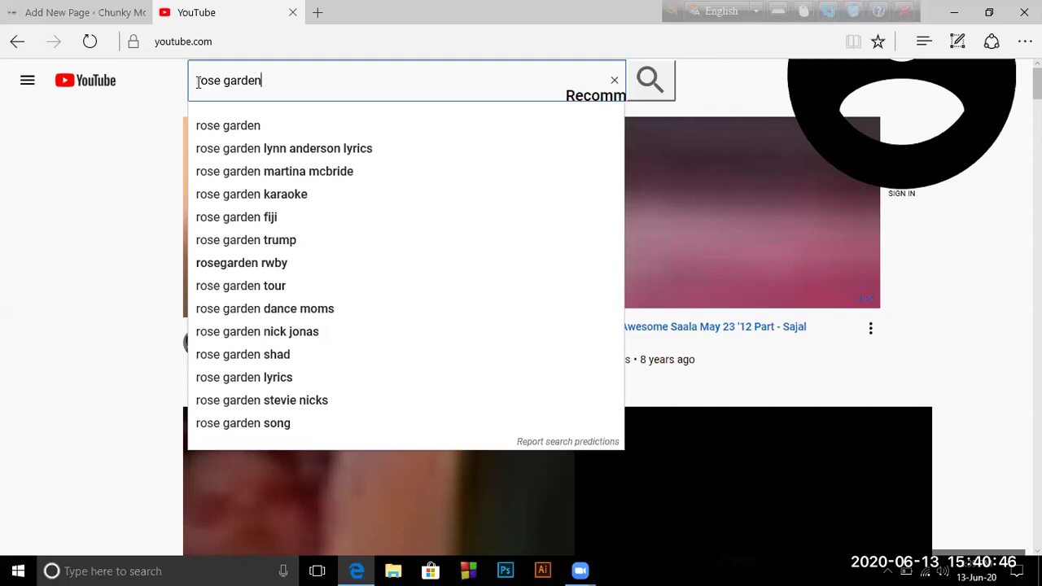
key(Return)
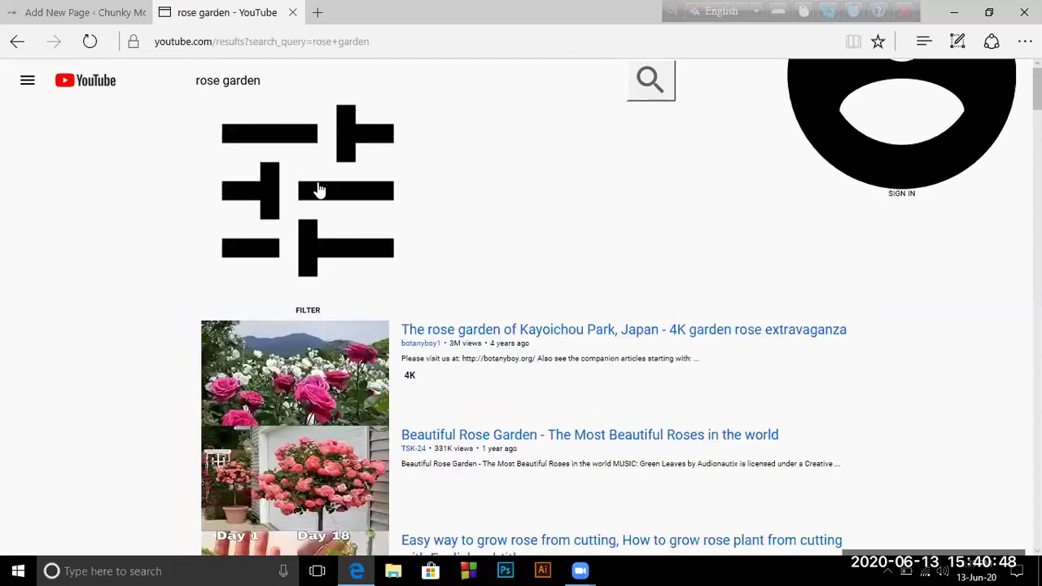
scroll(319, 345, down, 2)
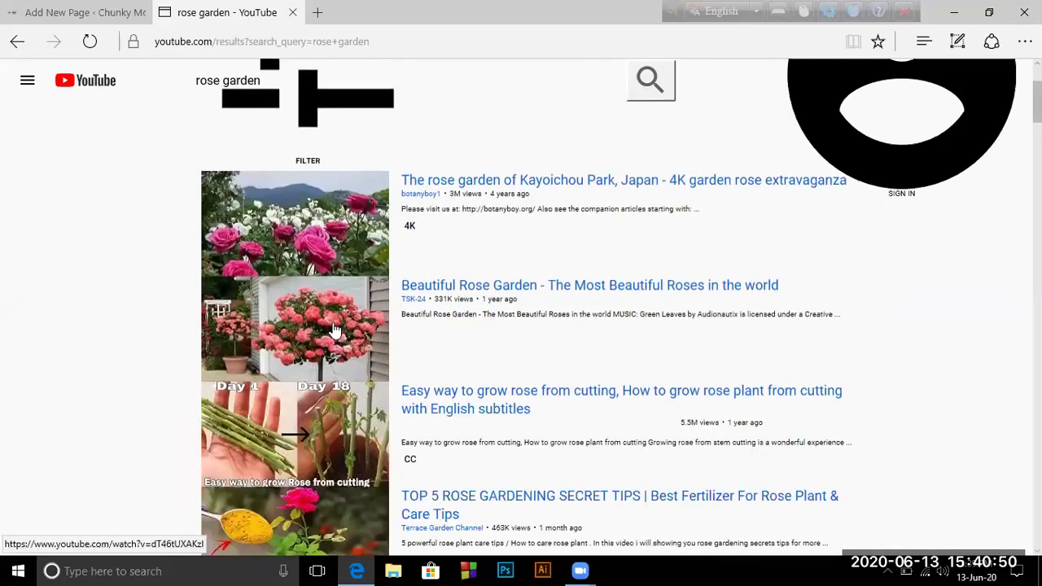
scroll(226, 112, up, 2)
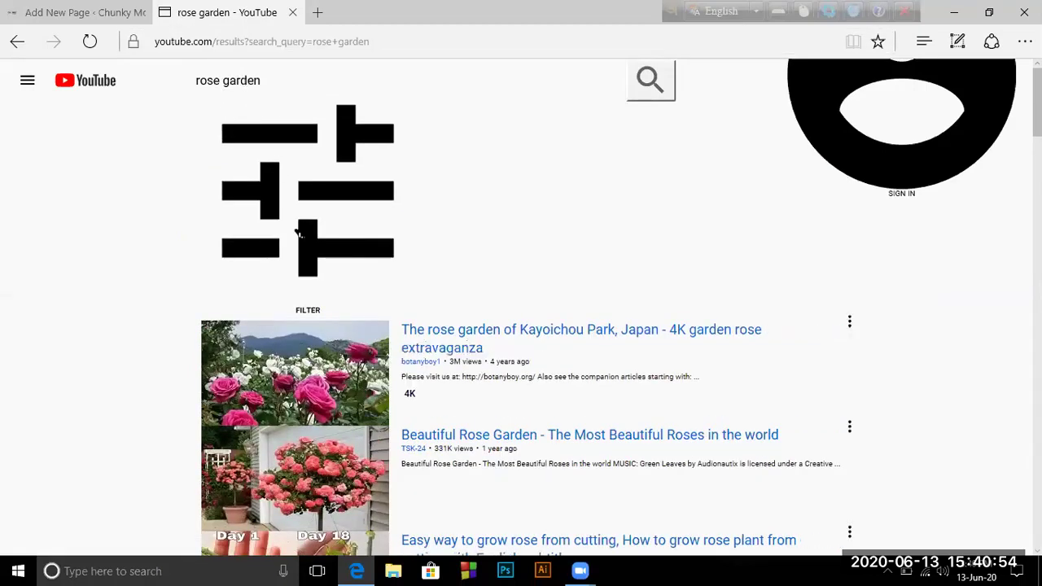
scroll(348, 383, down, 3)
scroll(348, 382, down, 1)
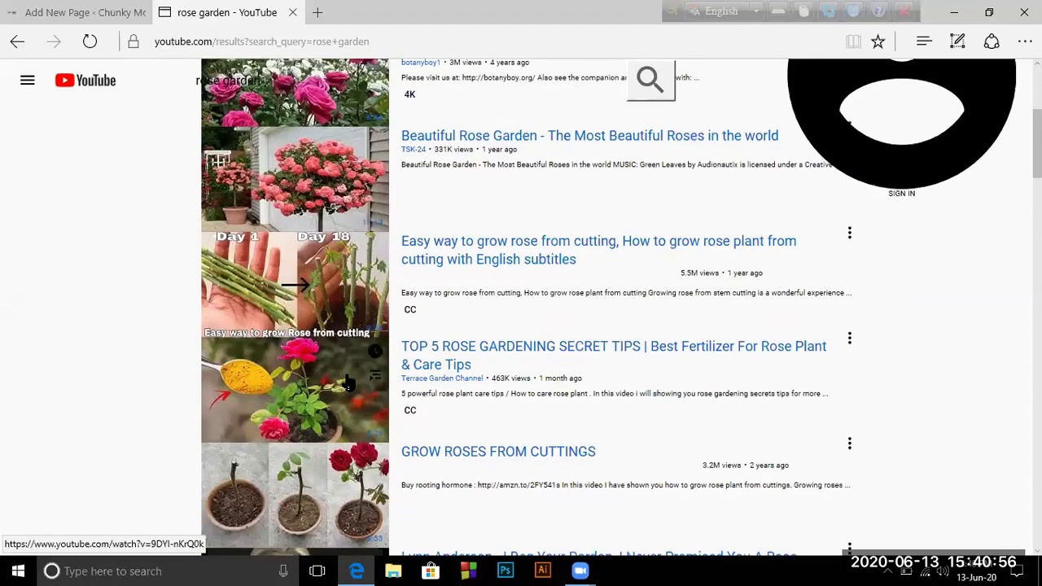
scroll(348, 383, down, 6)
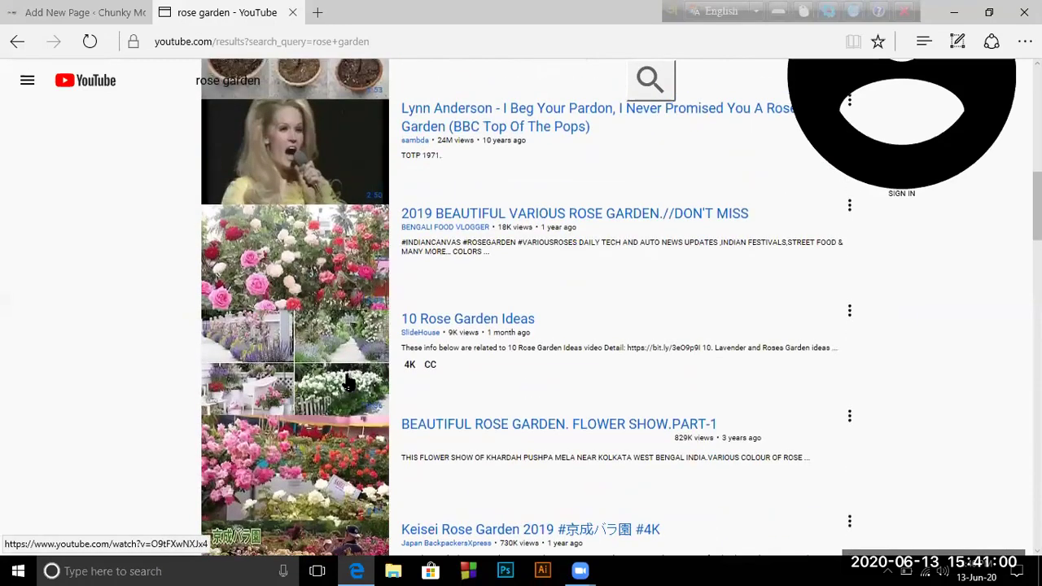
scroll(347, 383, up, 15)
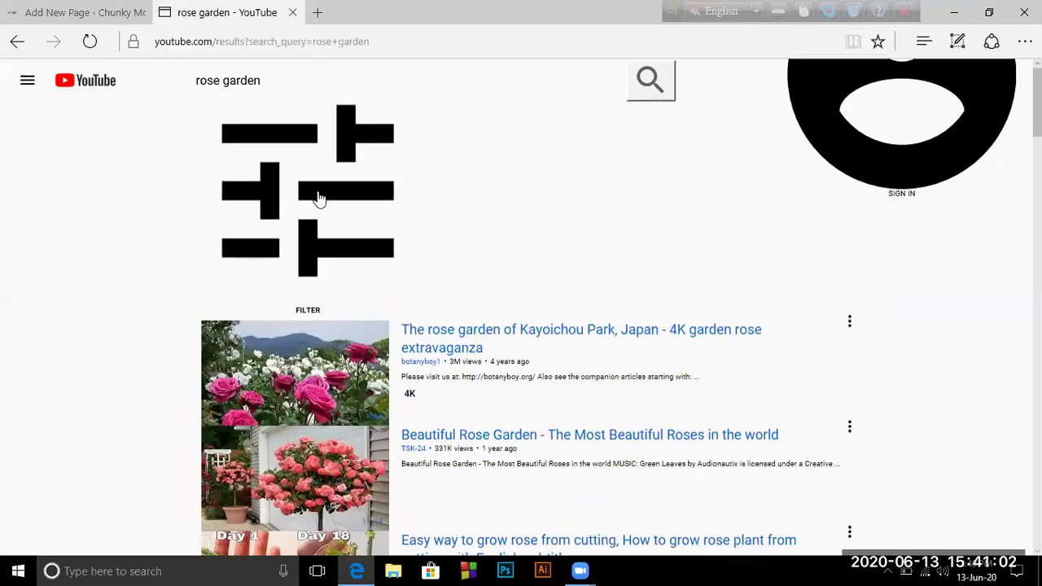
scroll(342, 389, down, 3)
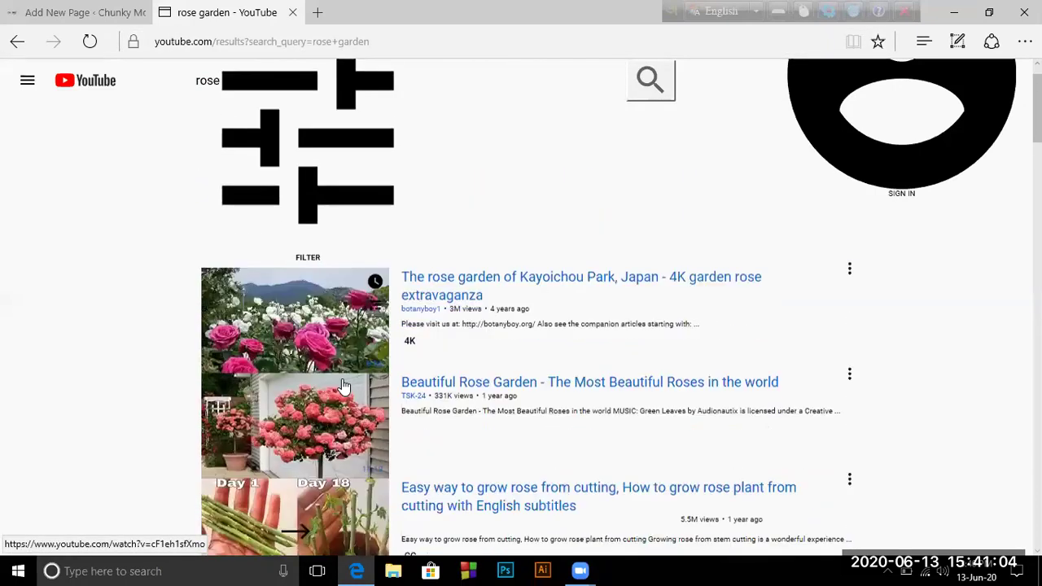
Open the Kayoichou Park rose garden 4K video, check YouTube home, then return to the video
click(314, 350)
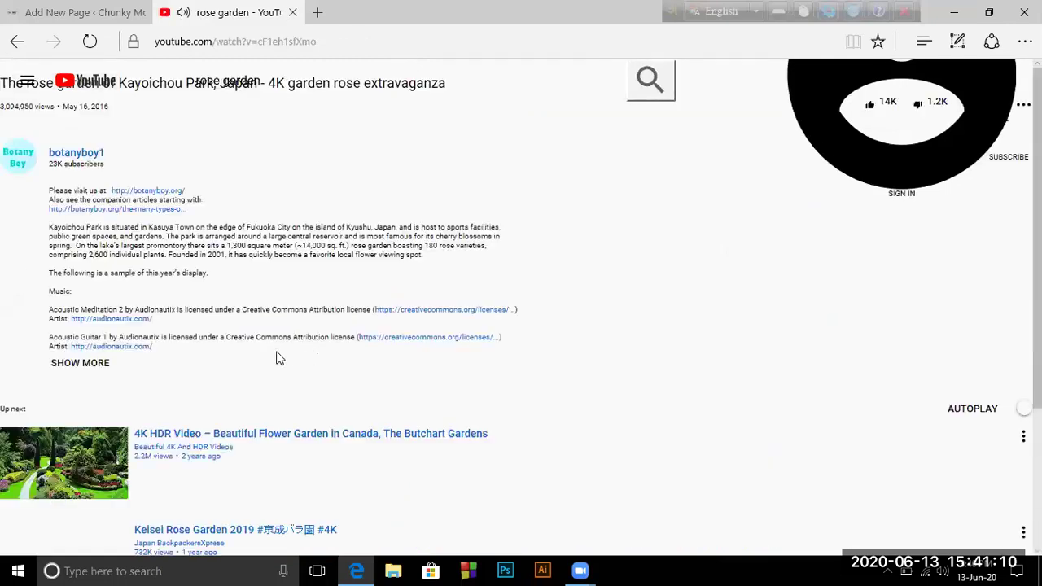
scroll(274, 356, down, 3)
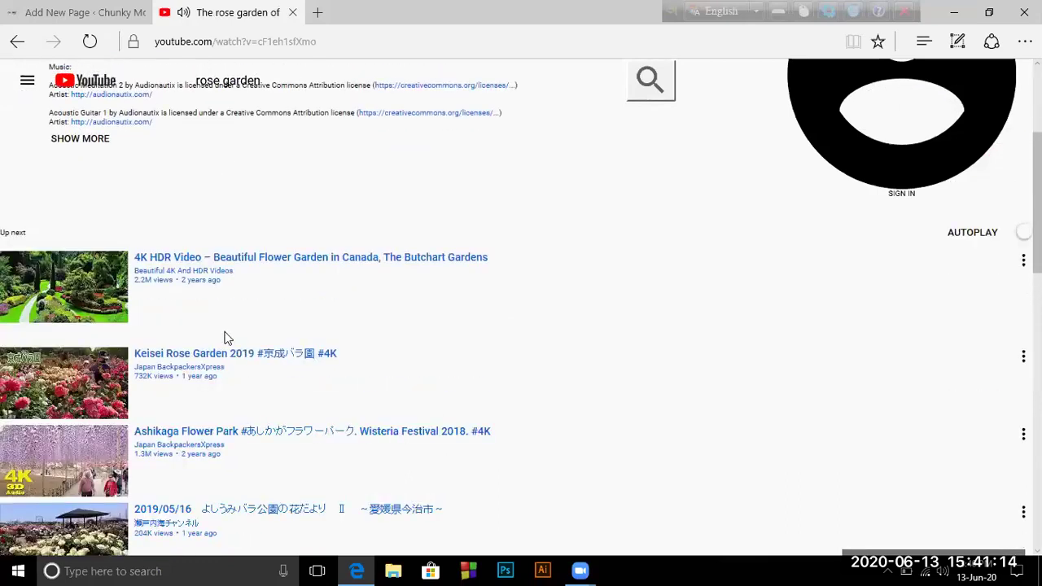
scroll(227, 338, up, 3)
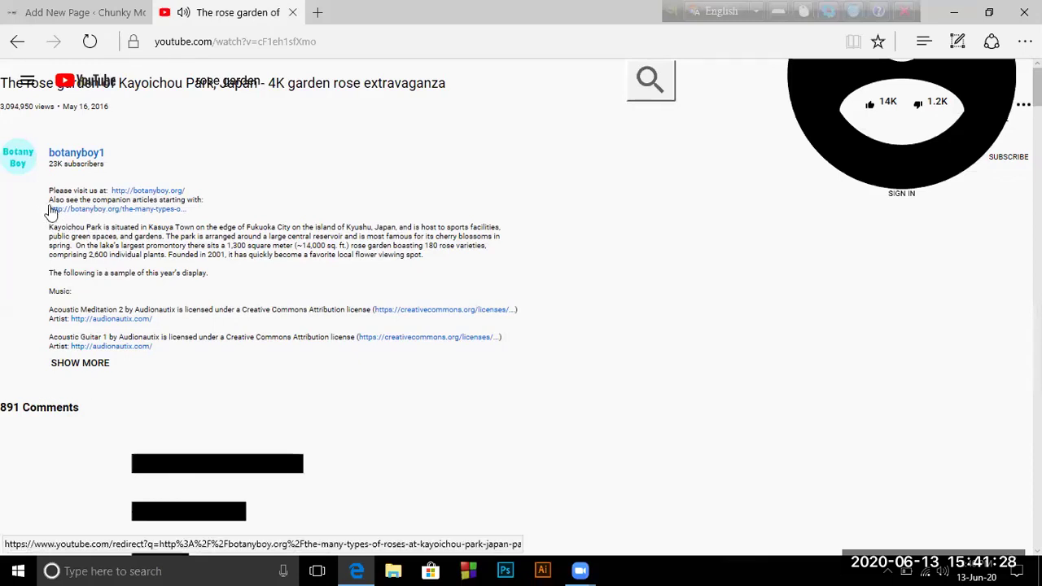
scroll(170, 232, down, 5)
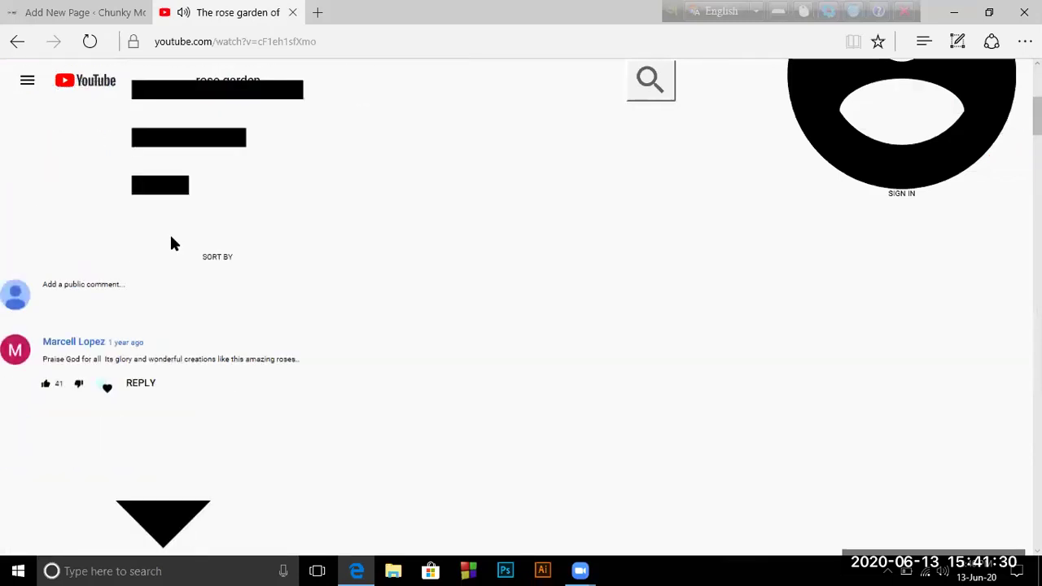
scroll(173, 245, up, 5)
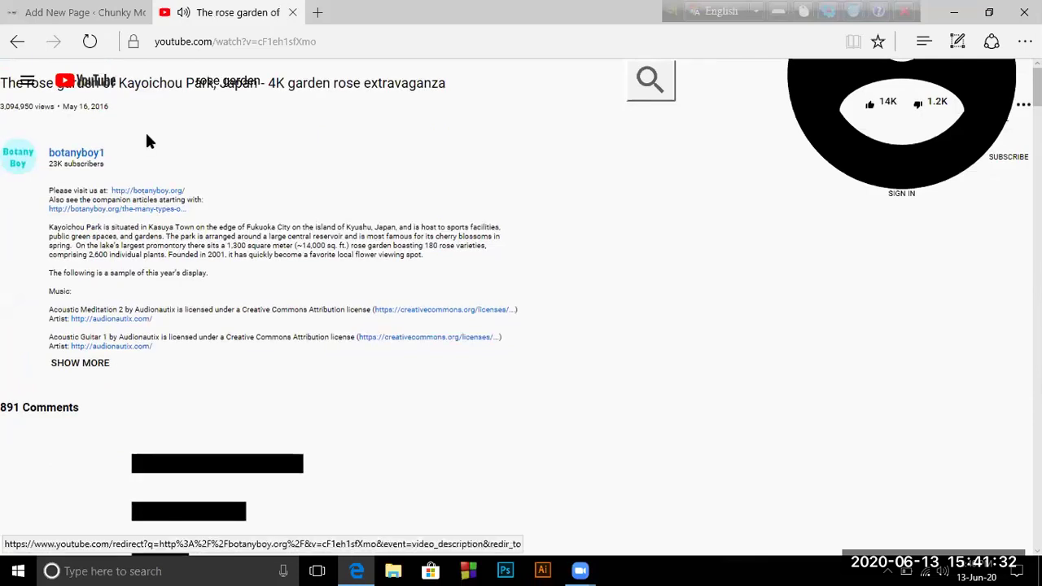
click(84, 89)
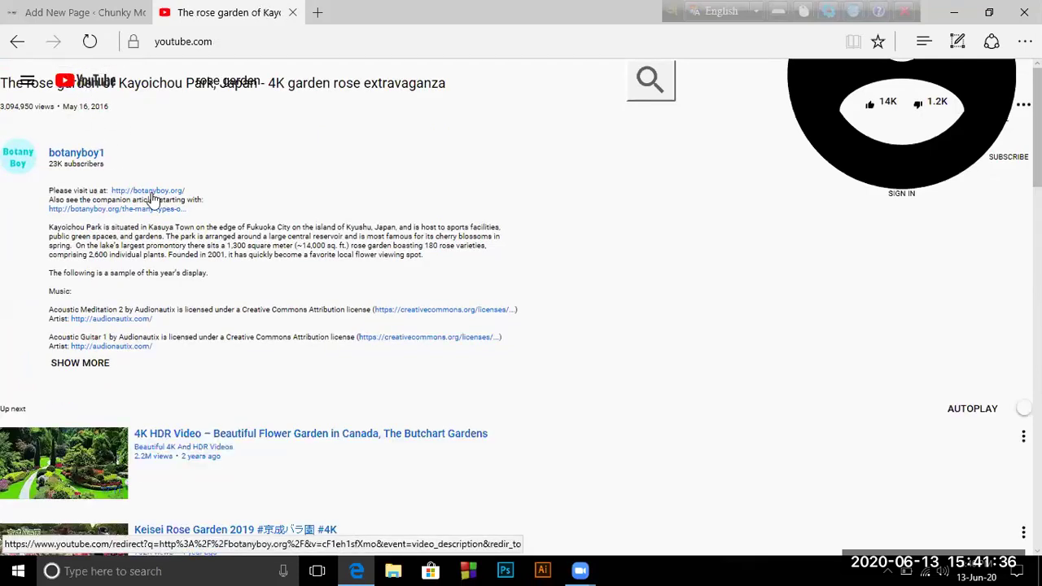
scroll(152, 198, down, 2)
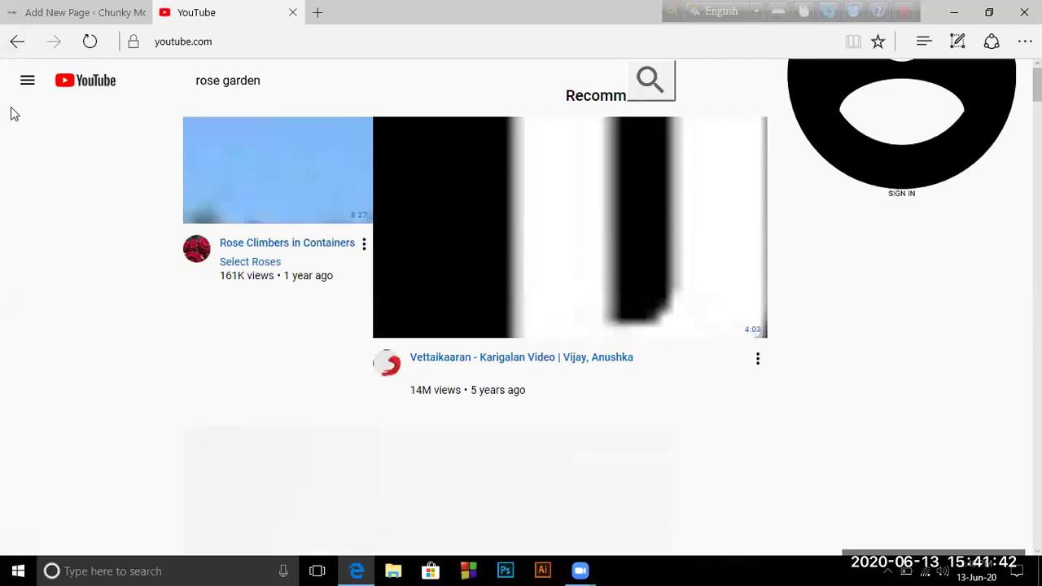
click(17, 44)
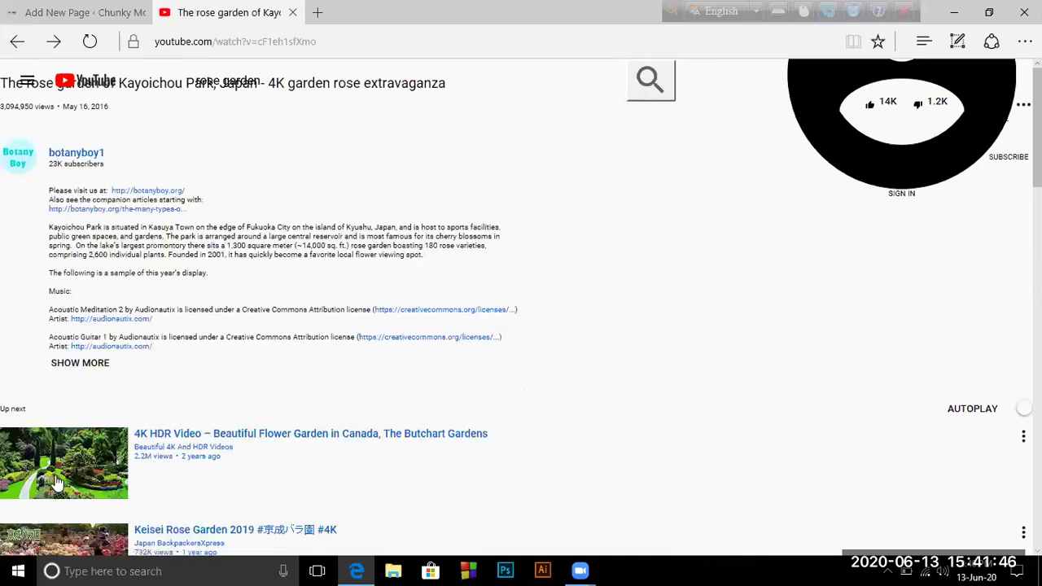
Open the 4K HDR Butchart Gardens flower garden video from Up next and look over its page
click(59, 471)
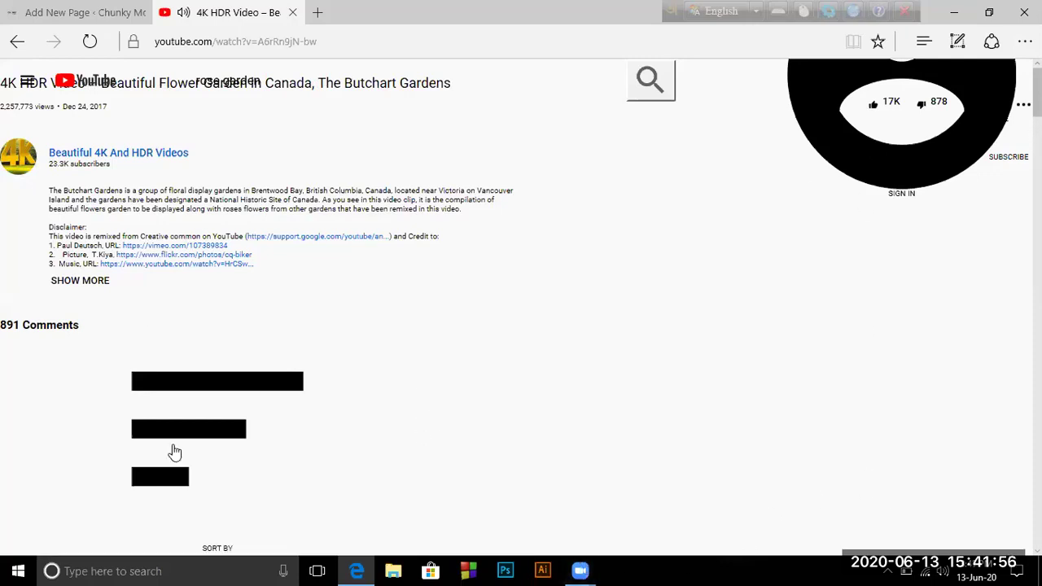
scroll(174, 452, down, 5)
scroll(173, 453, up, 3)
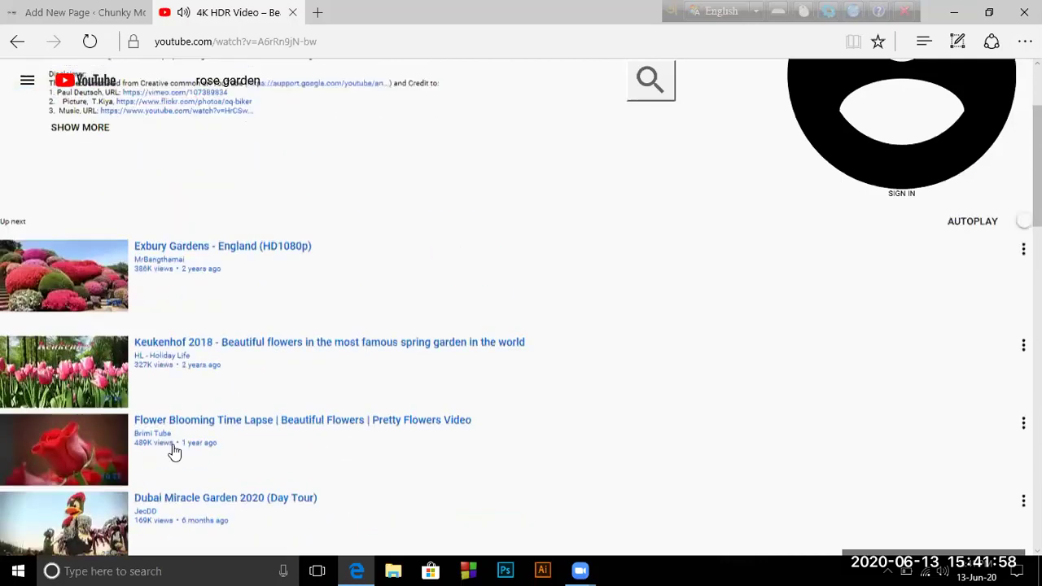
scroll(172, 453, up, 2)
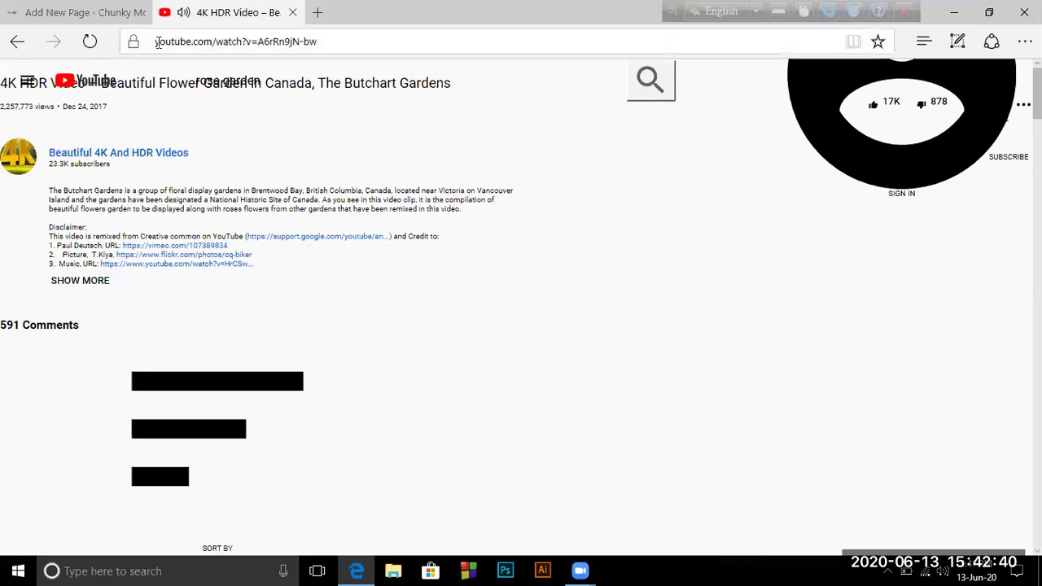
Copy the Butchart Gardens video address youtube.com/watch?v=A6rRn9jN-bw from the address bar
drag(150, 41, 371, 40)
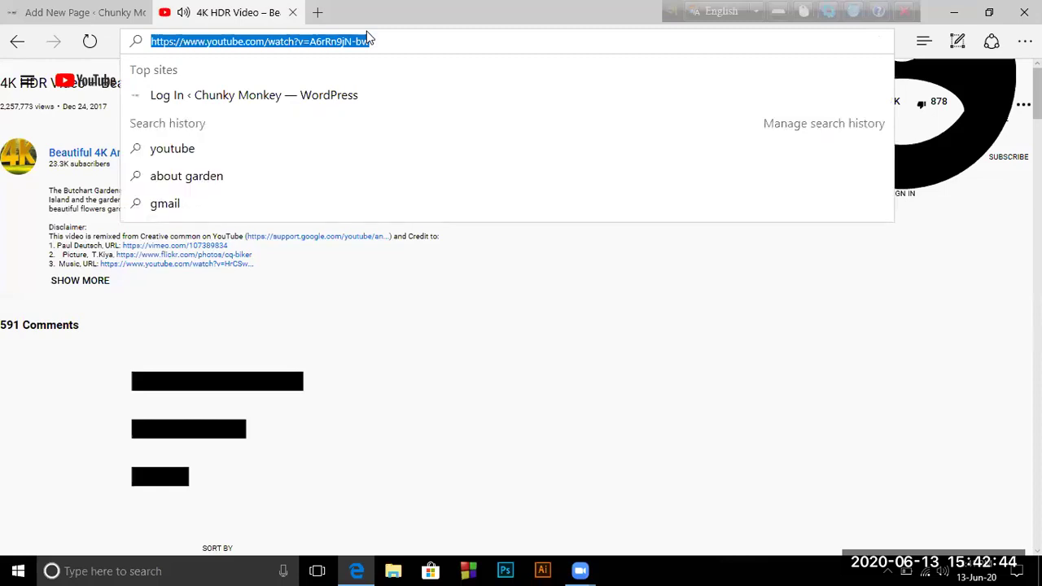
right_click(368, 41)
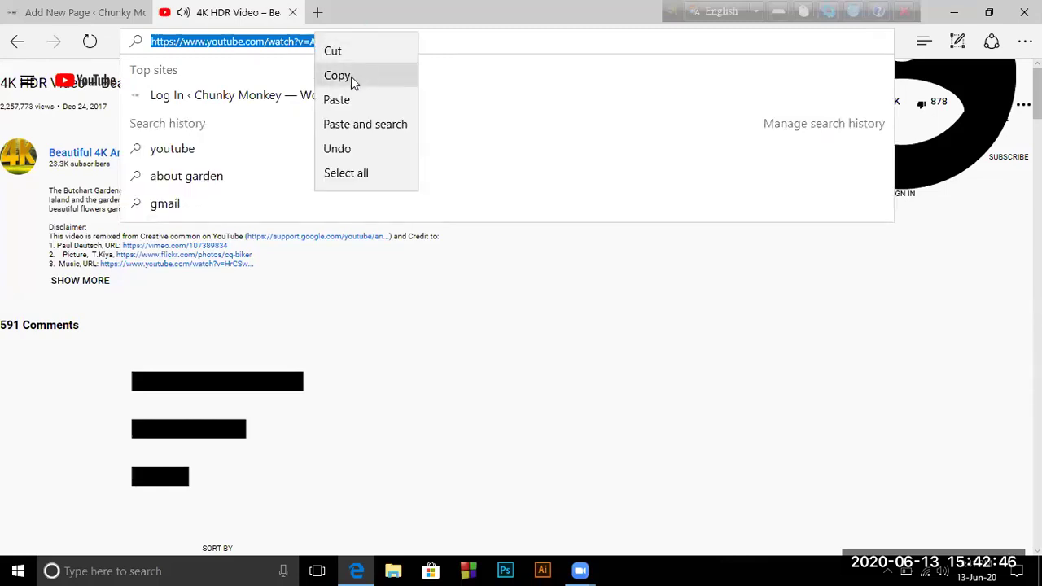
click(351, 76)
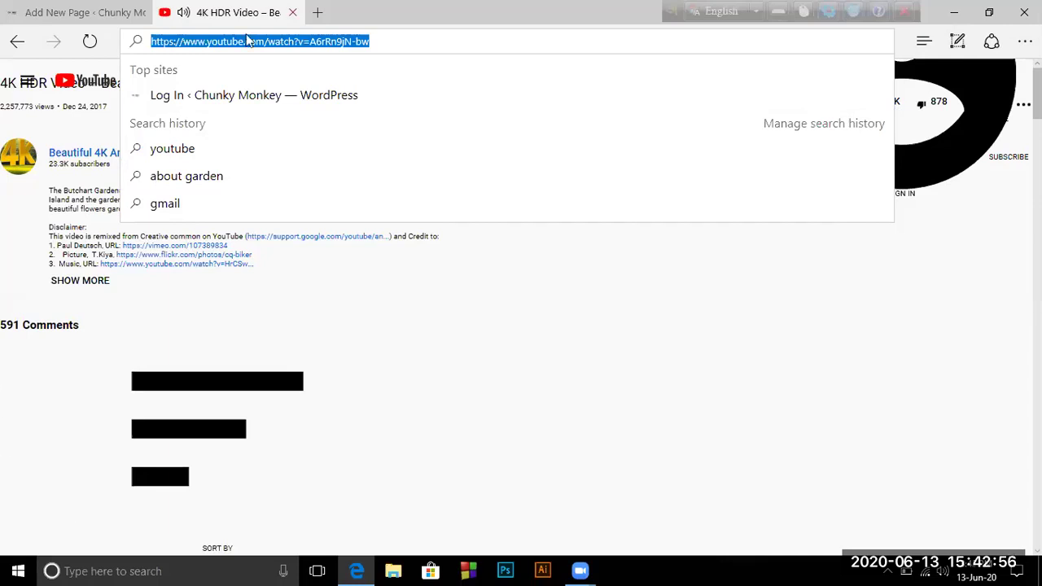
Paste the Butchart Gardens link into the YouTube embed block, embed it, and check the heading and image above
click(292, 12)
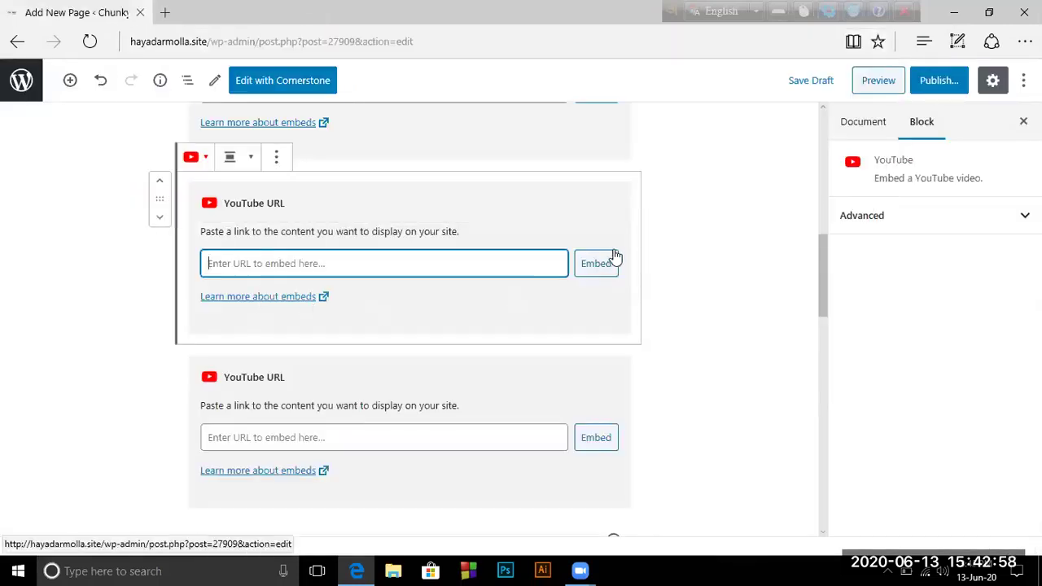
right_click(276, 264)
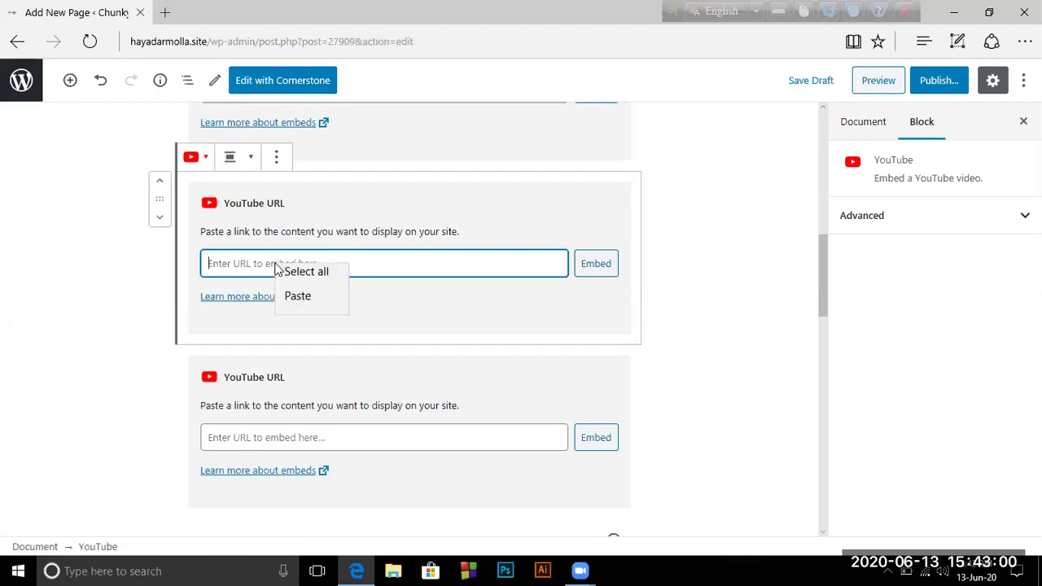
click(311, 295)
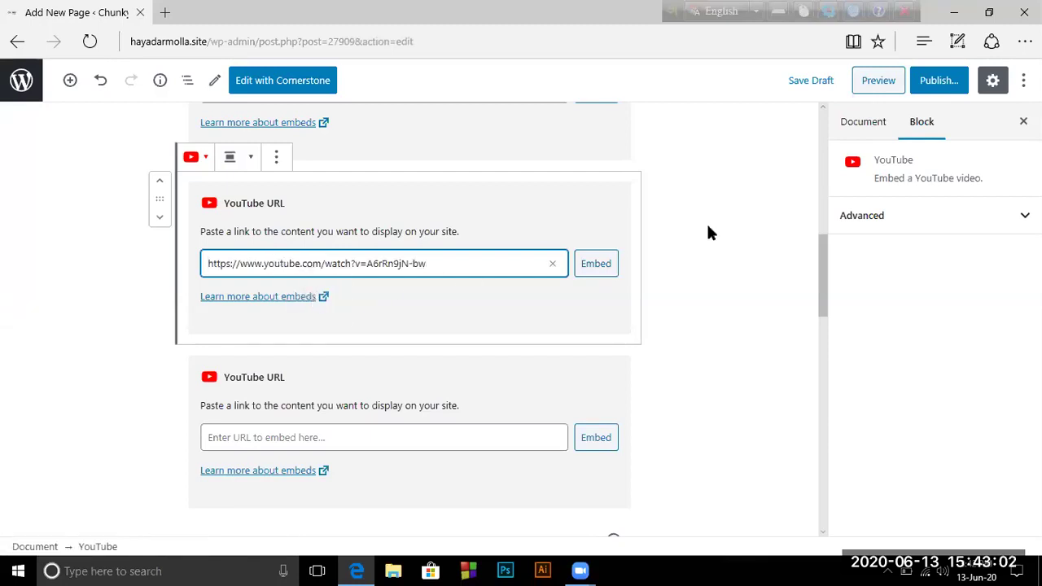
click(607, 269)
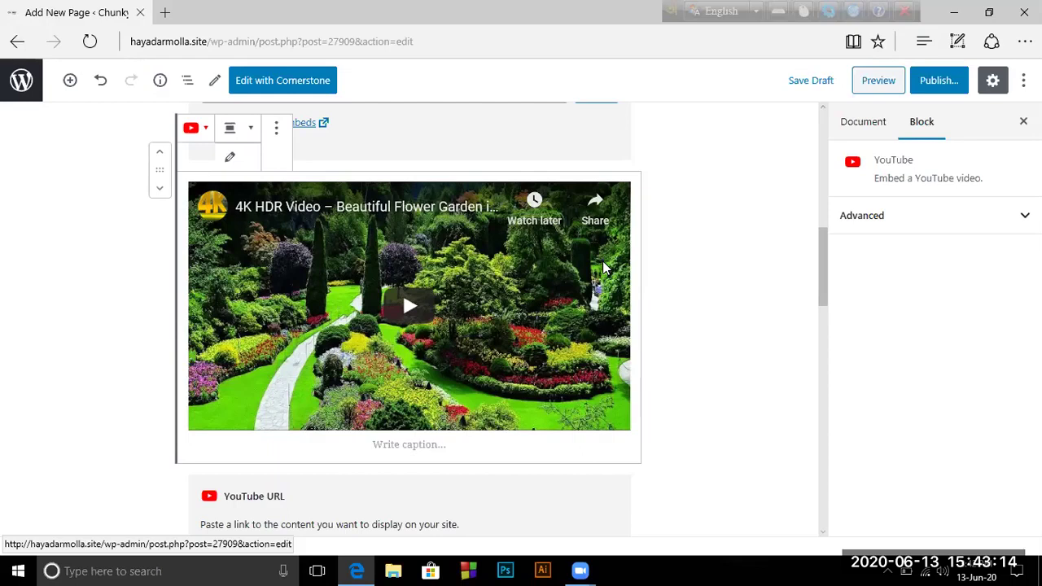
scroll(503, 307, up, 3)
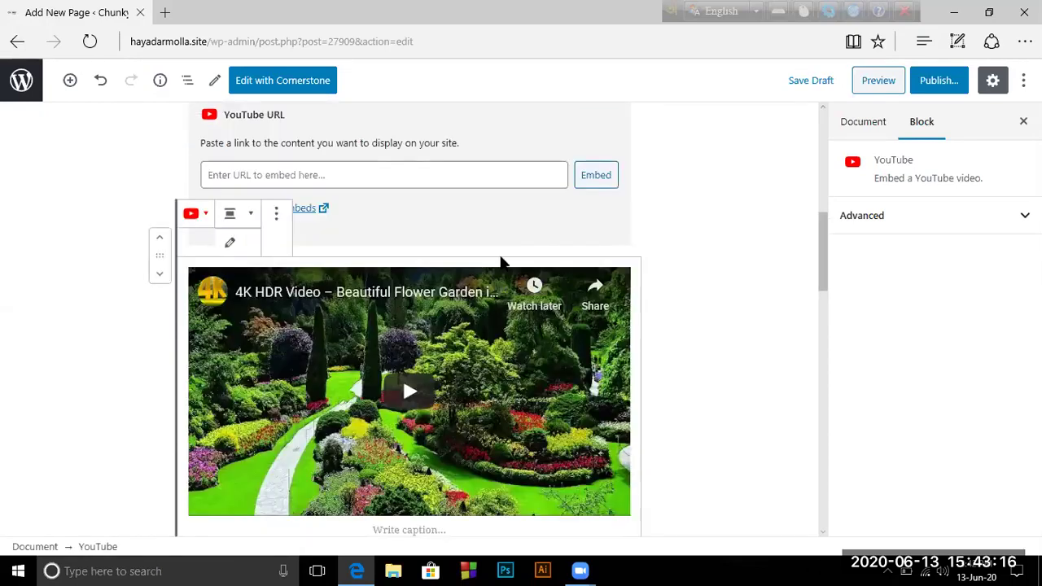
scroll(404, 406, up, 2)
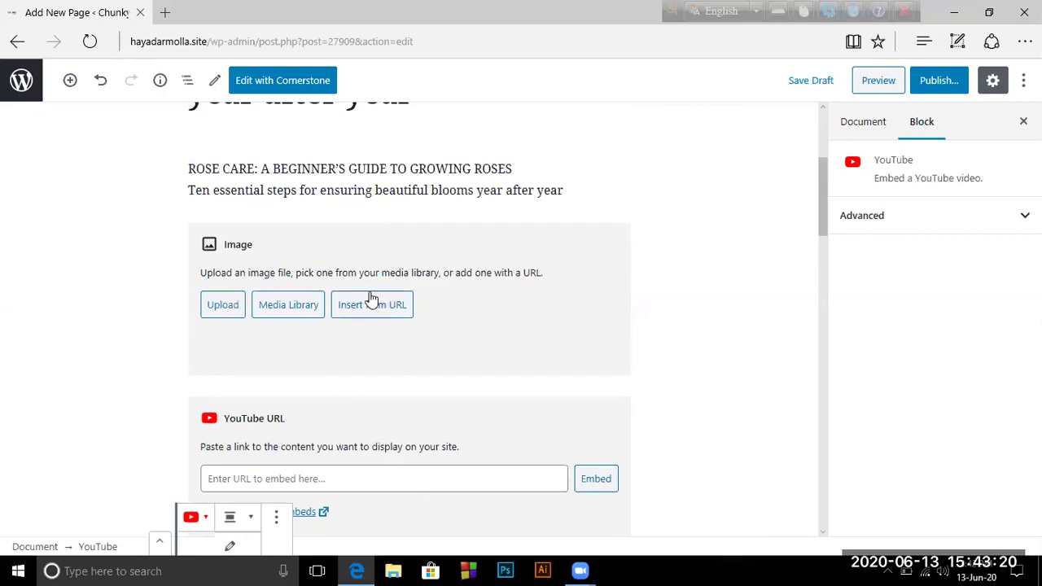
Search Bing for 'rose garden image' in a new browser tab
double_click(185, 15)
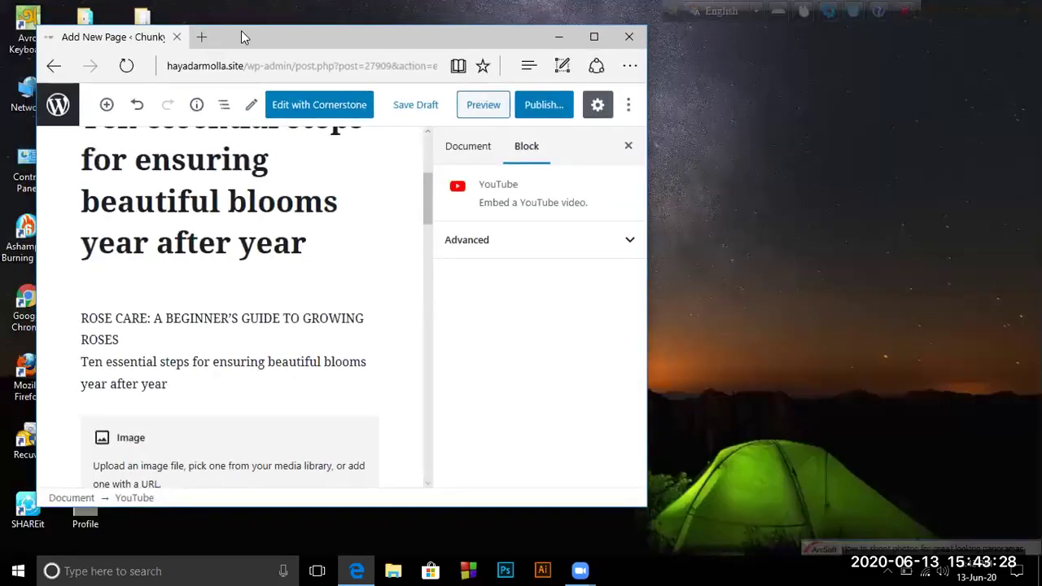
click(594, 37)
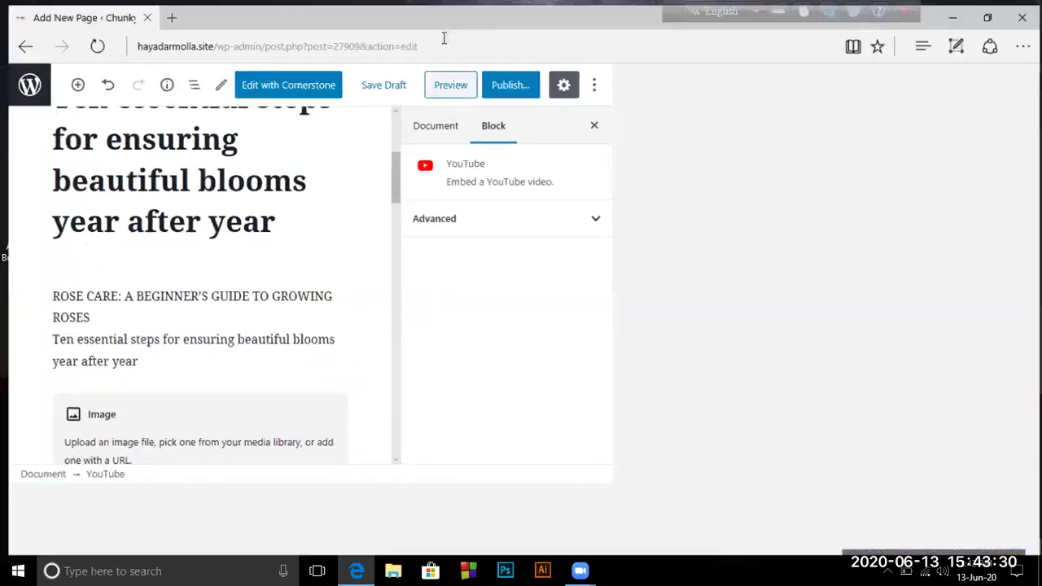
click(163, 14)
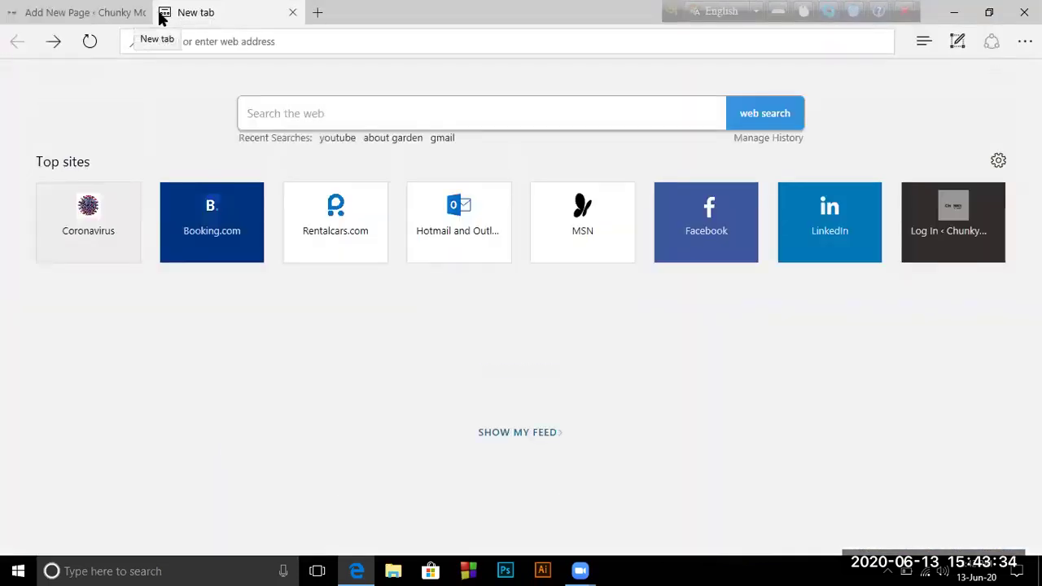
text(ro)
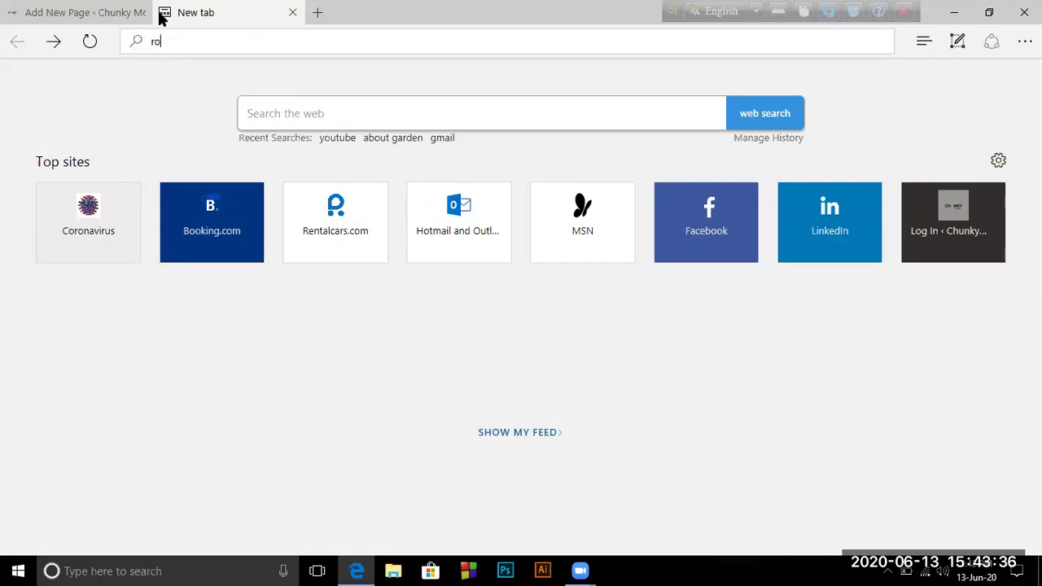
text(se garden )
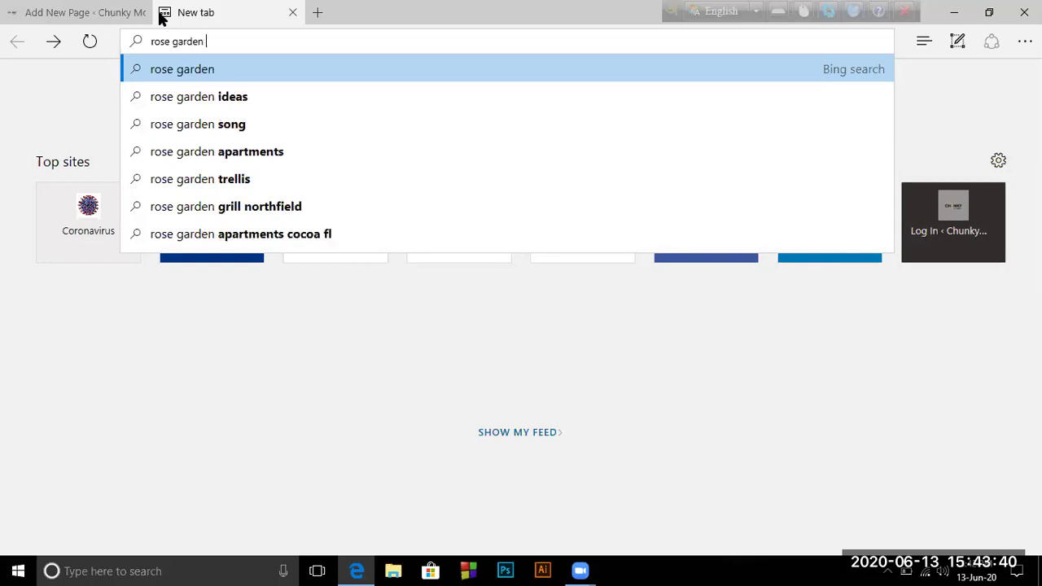
text(image)
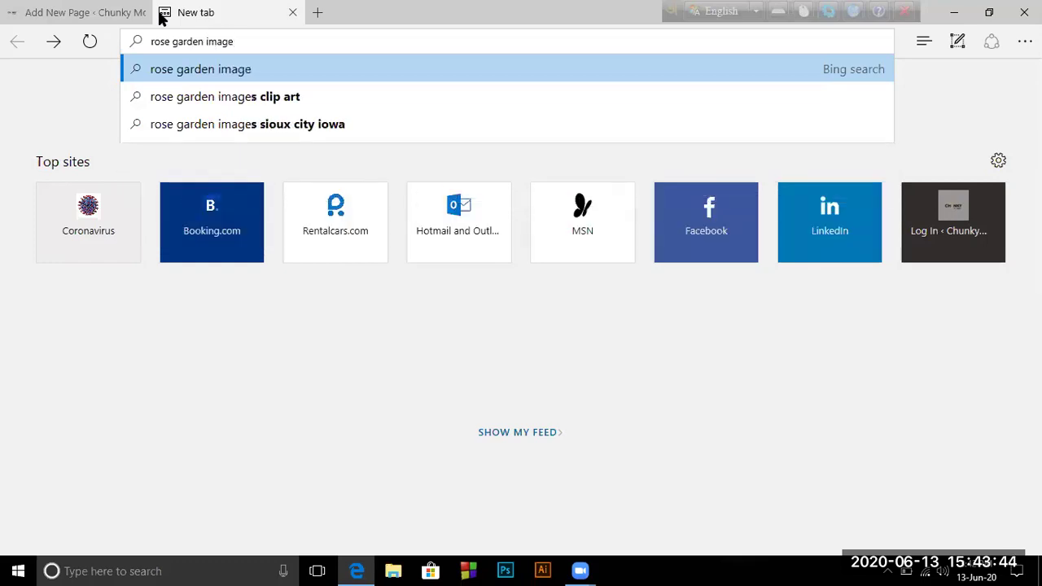
key(Return)
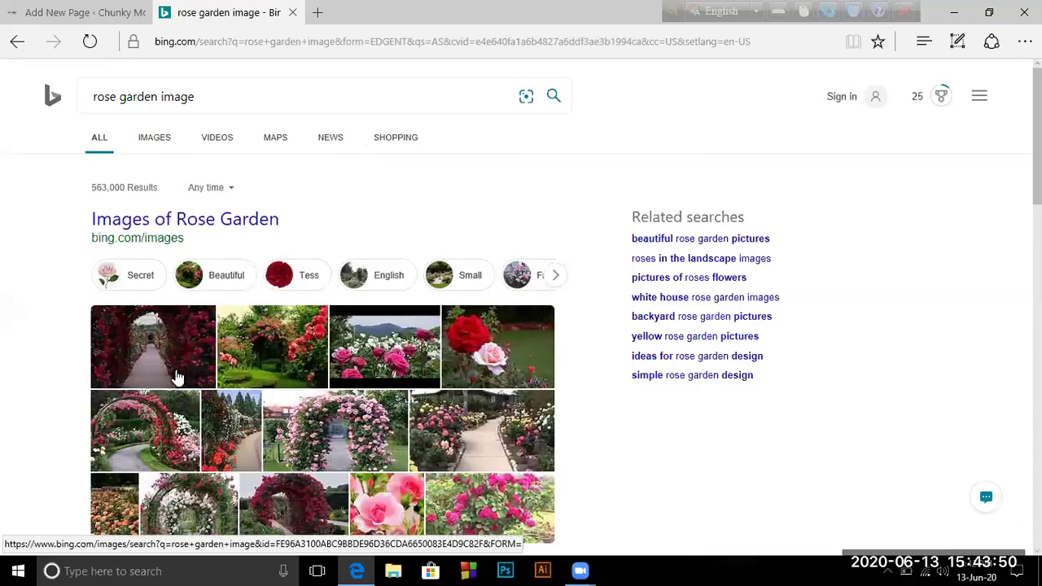
Open the pink roses image result, copy its detail page address, and close the browser
click(156, 139)
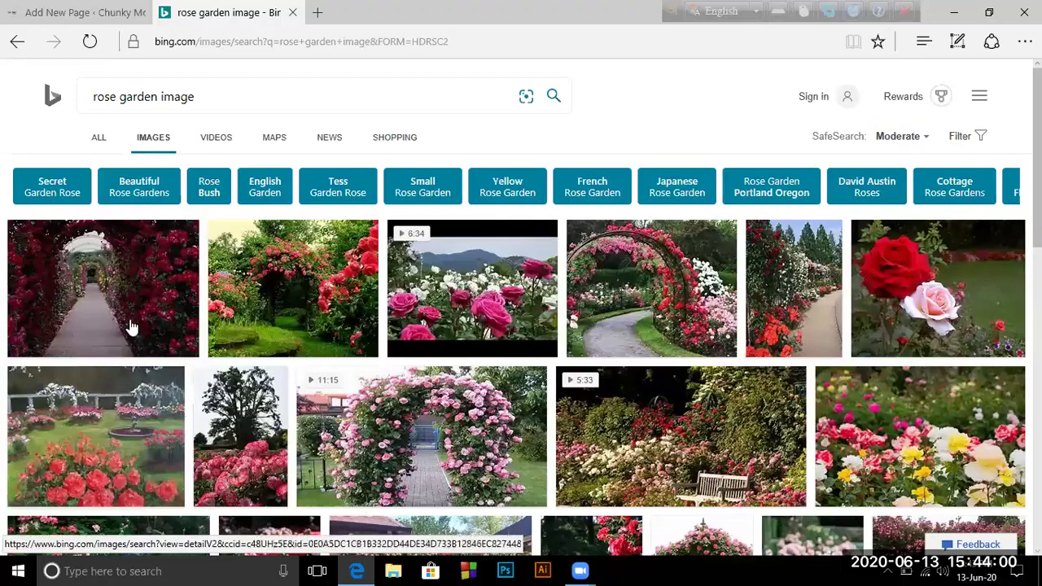
click(461, 268)
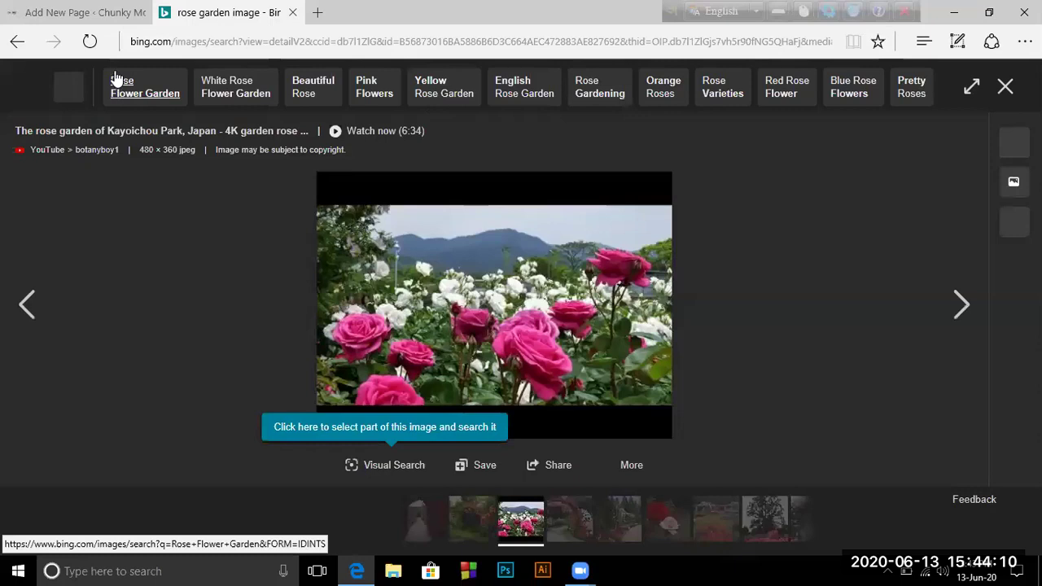
click(132, 43)
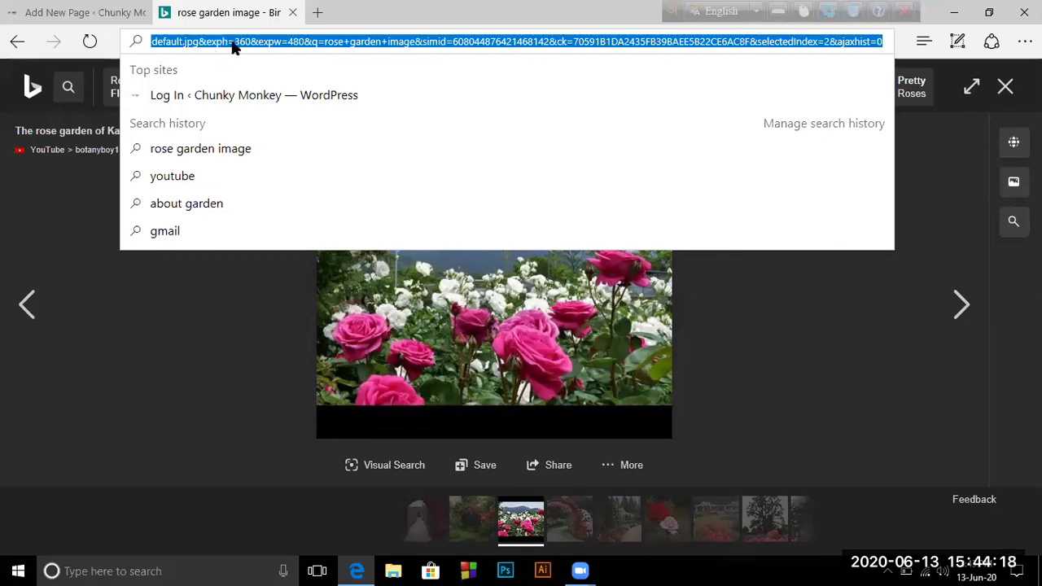
right_click(231, 45)
click(213, 86)
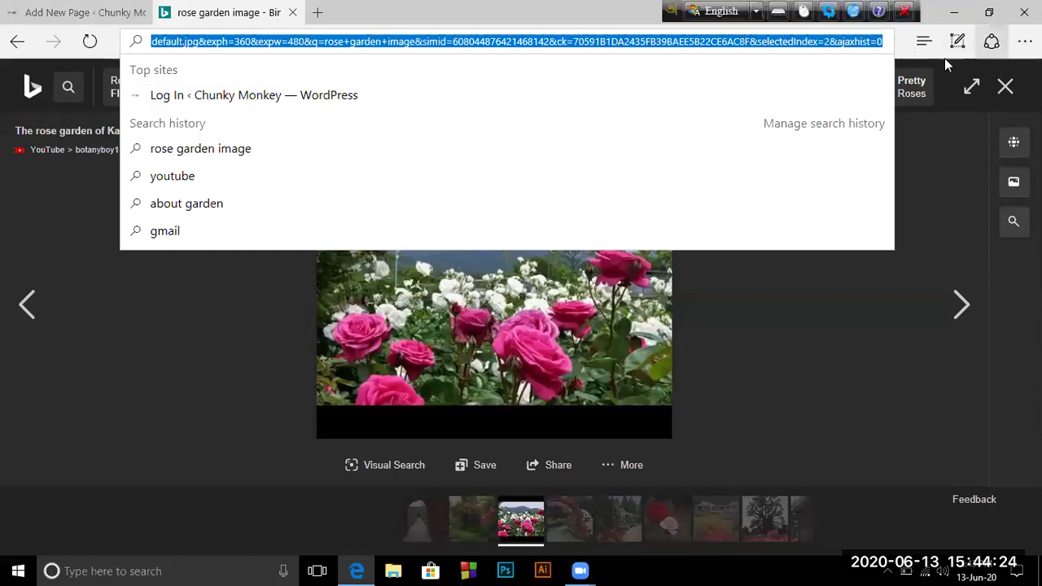
click(1025, 13)
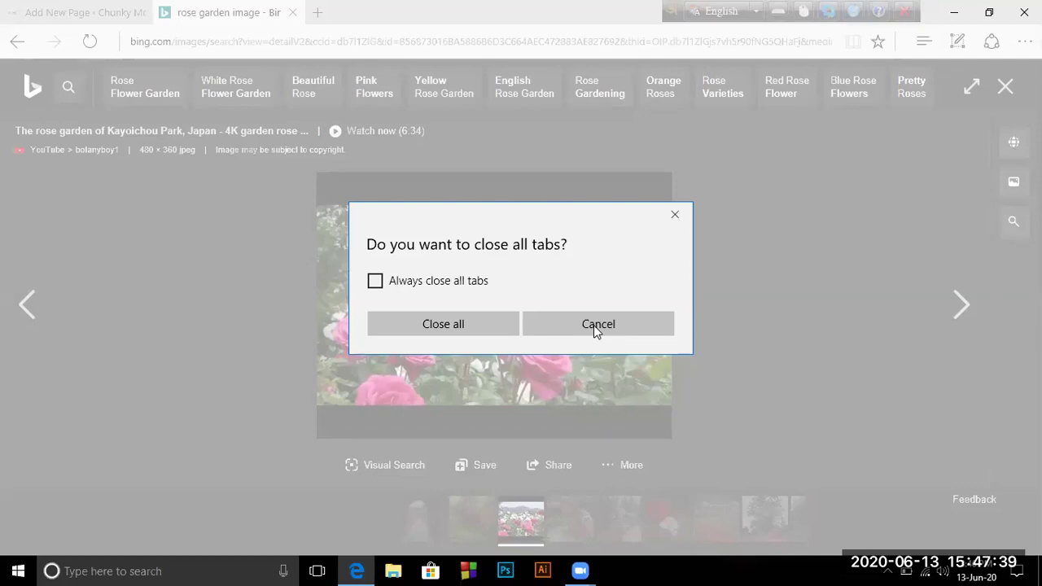
End the Microsoft Edge task in Task Manager
key(ctrl+shift+Escape)
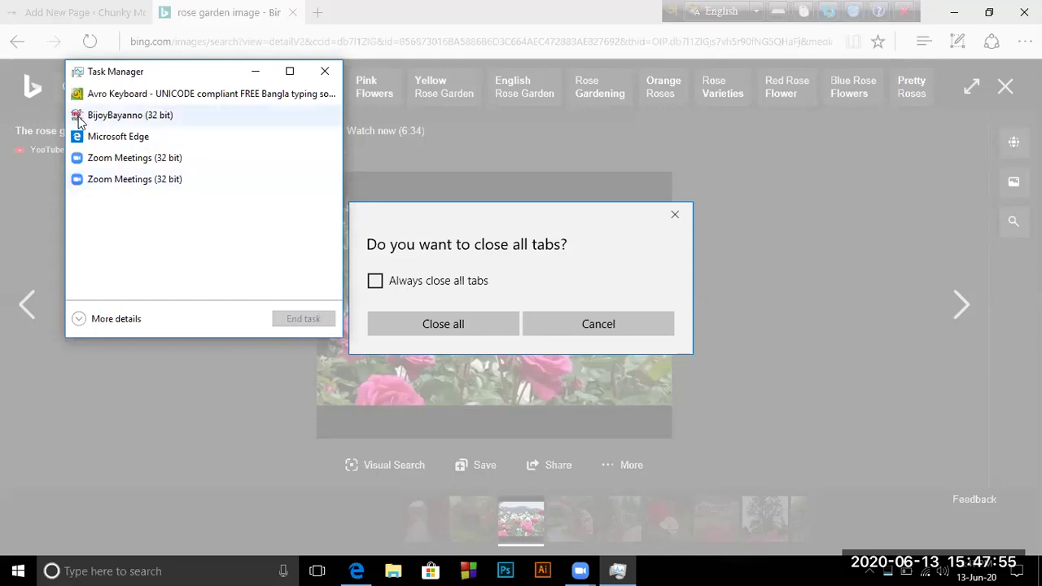
click(92, 140)
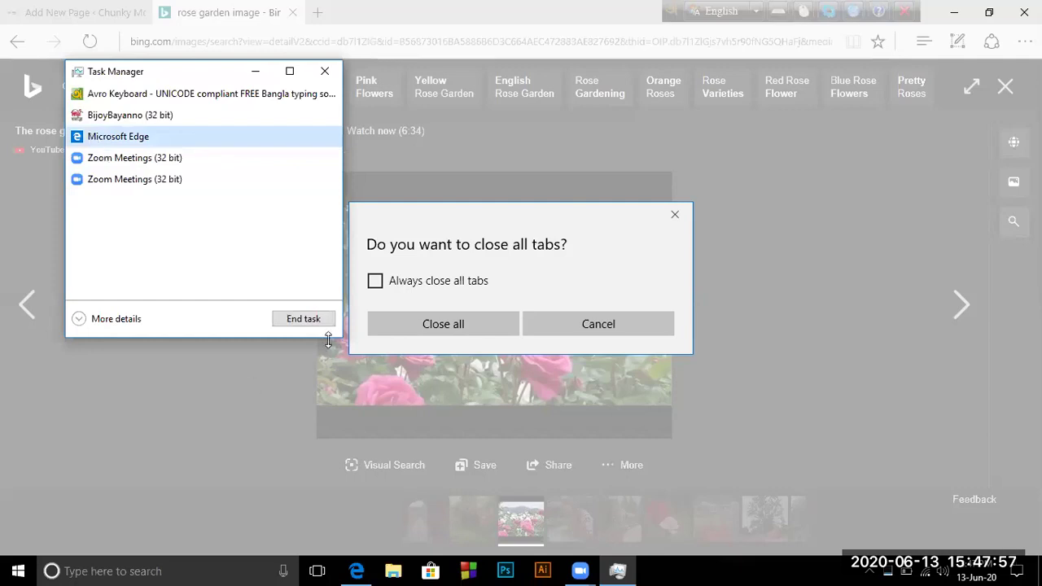
click(302, 320)
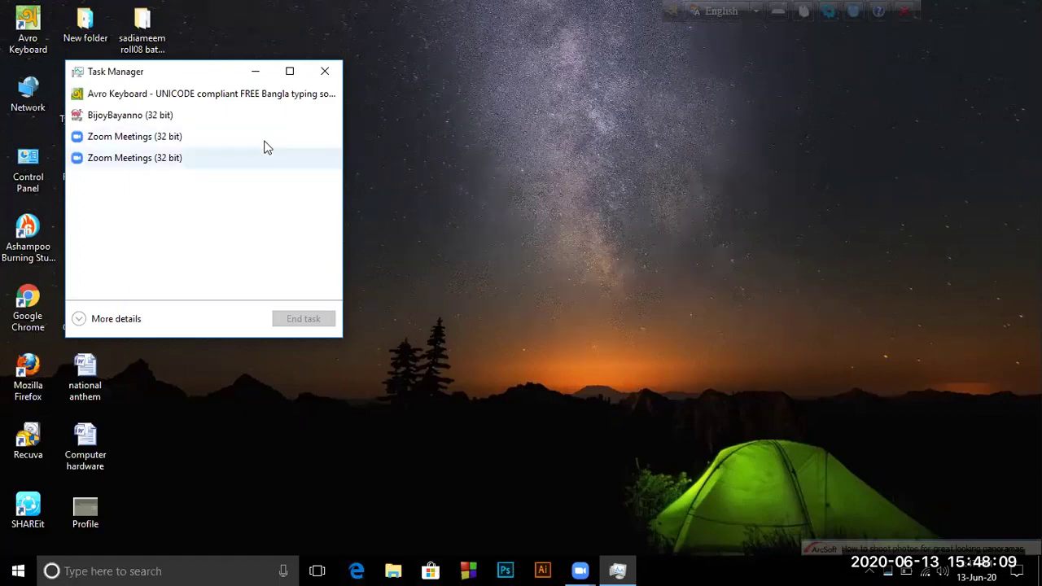
click(525, 205)
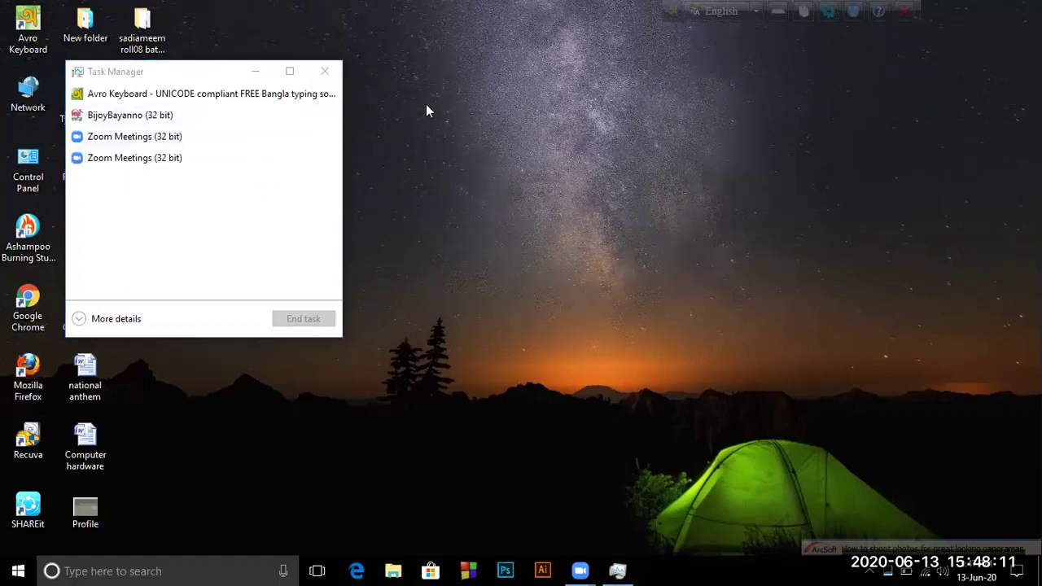
Close Task Manager, start Google Chrome, bring Zoom forward, and relaunch Microsoft Edge
click(325, 72)
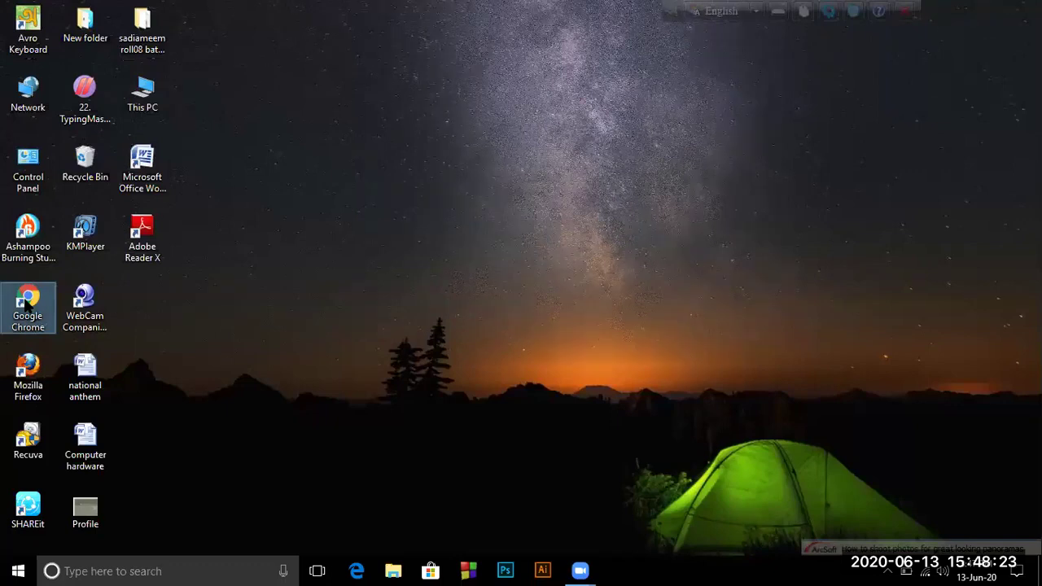
double_click(25, 303)
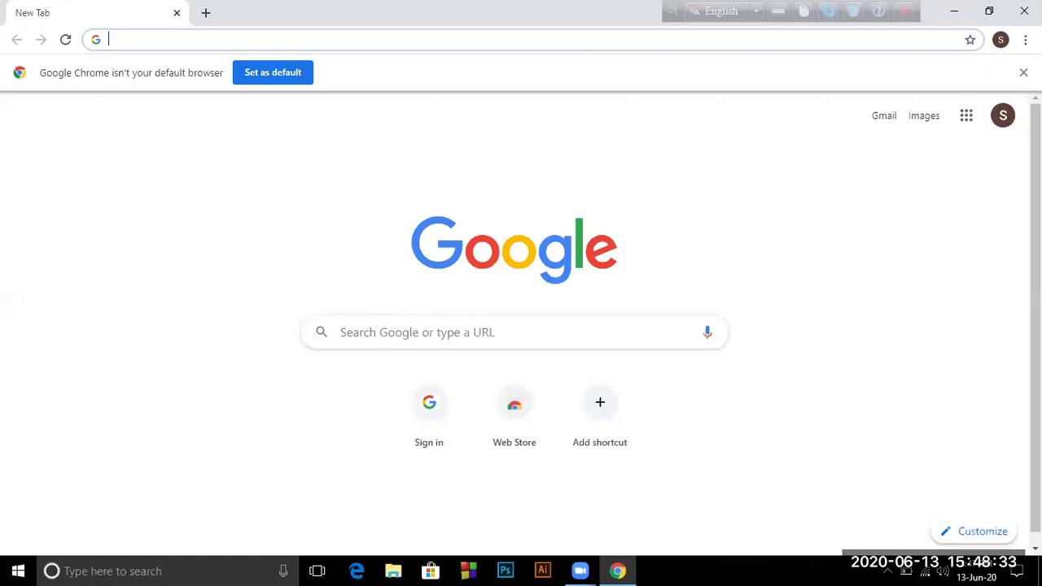
click(578, 570)
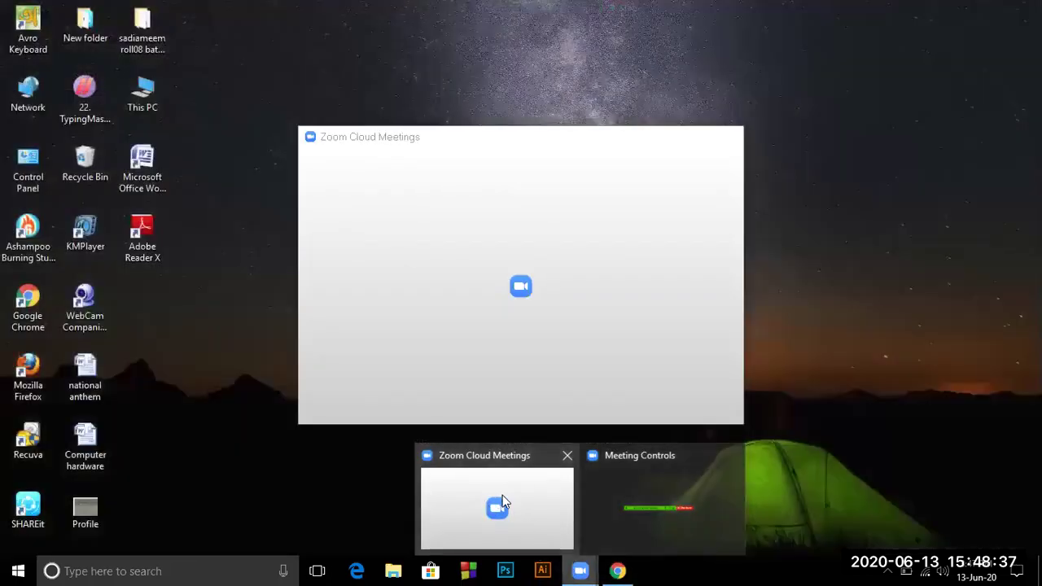
click(503, 495)
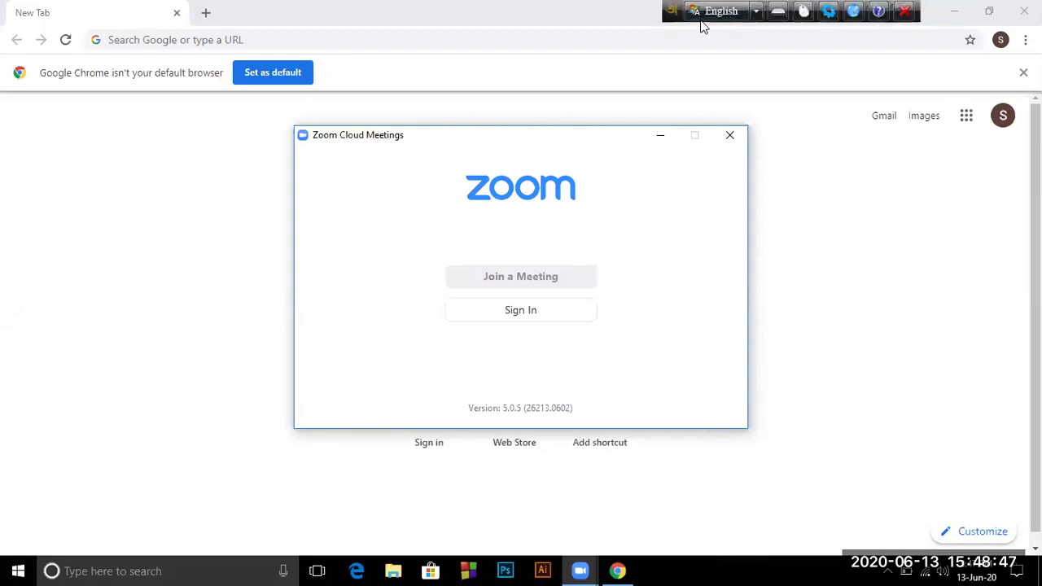
key(super+1)
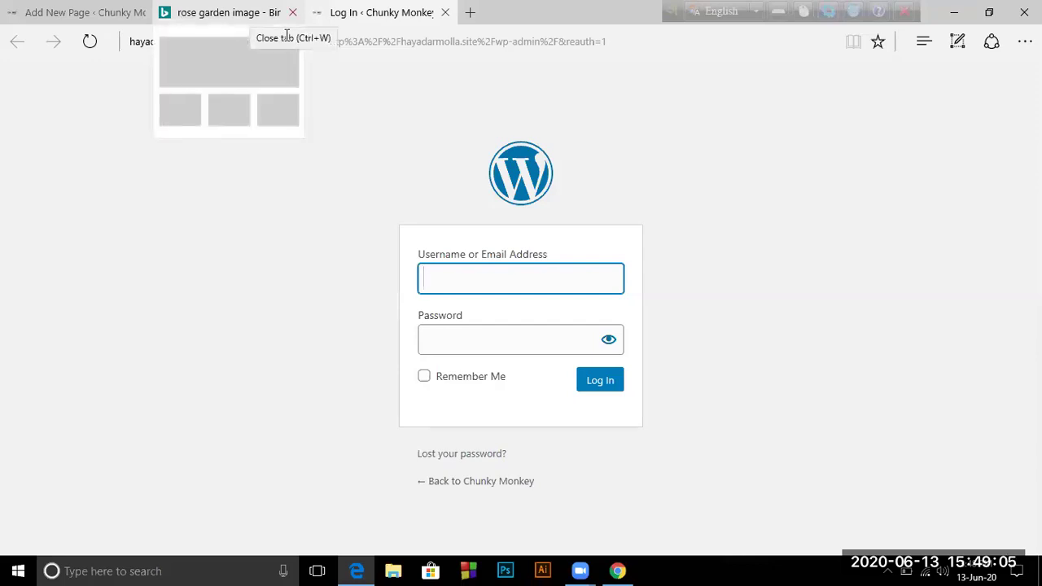
Close the rose garden image tab and reload the wp-admin login page
click(292, 12)
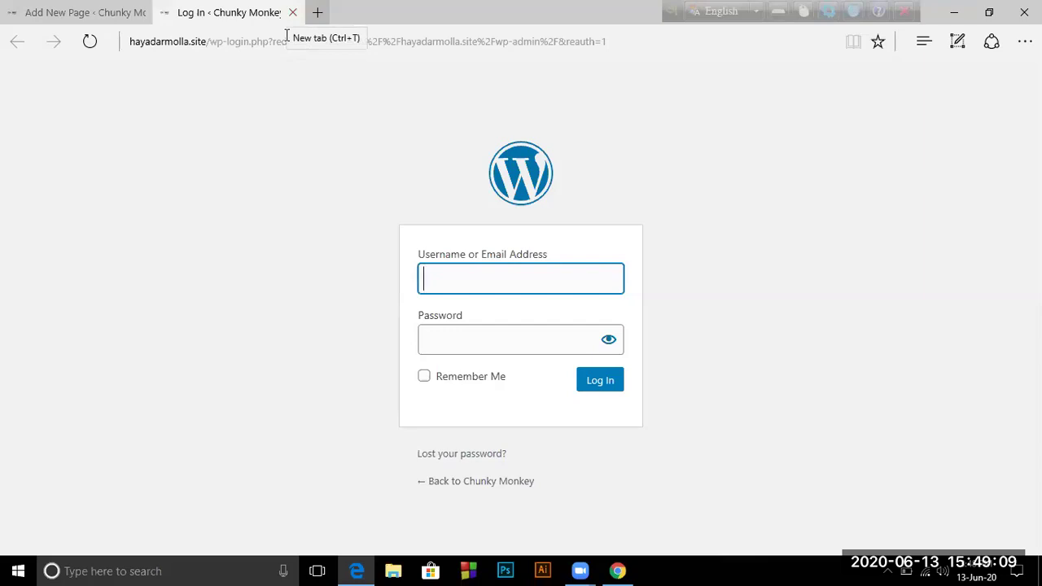
click(220, 46)
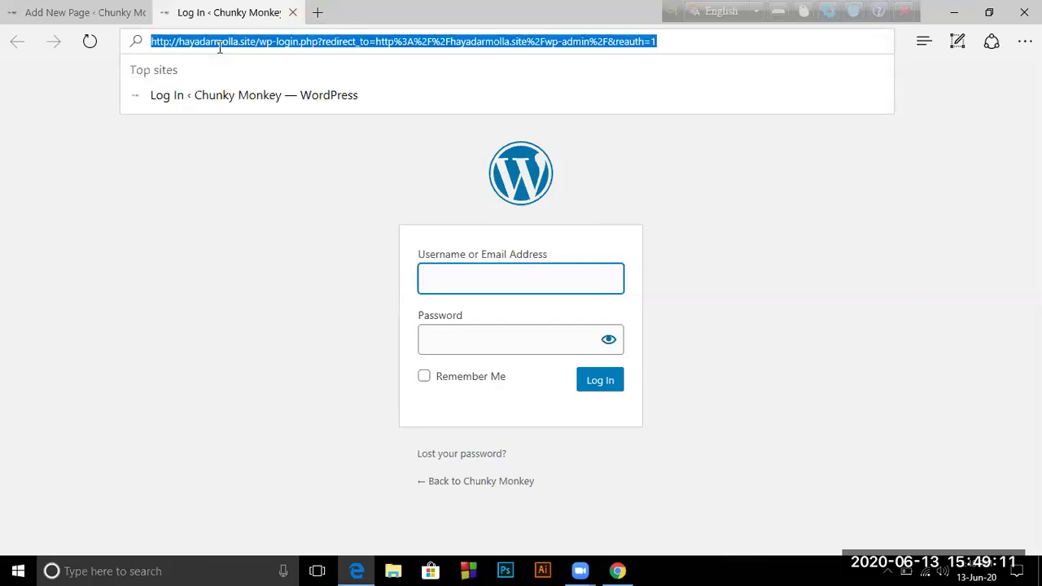
click(228, 41)
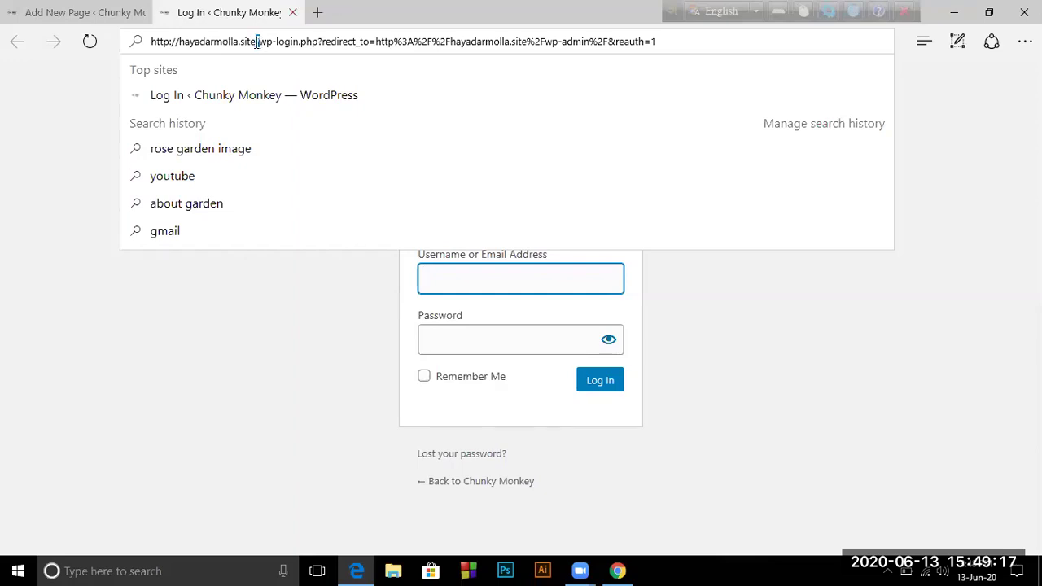
key(Return)
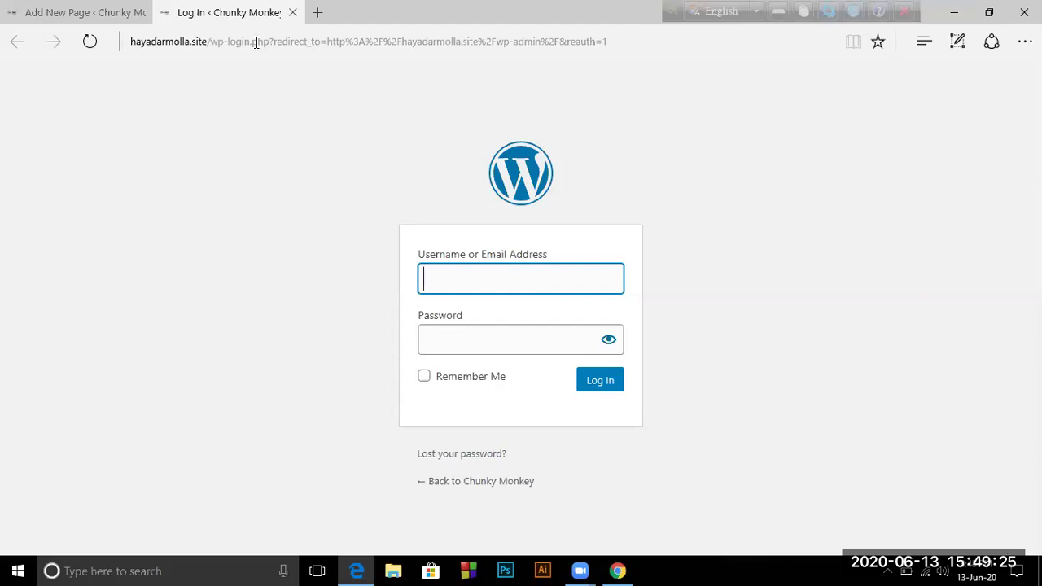
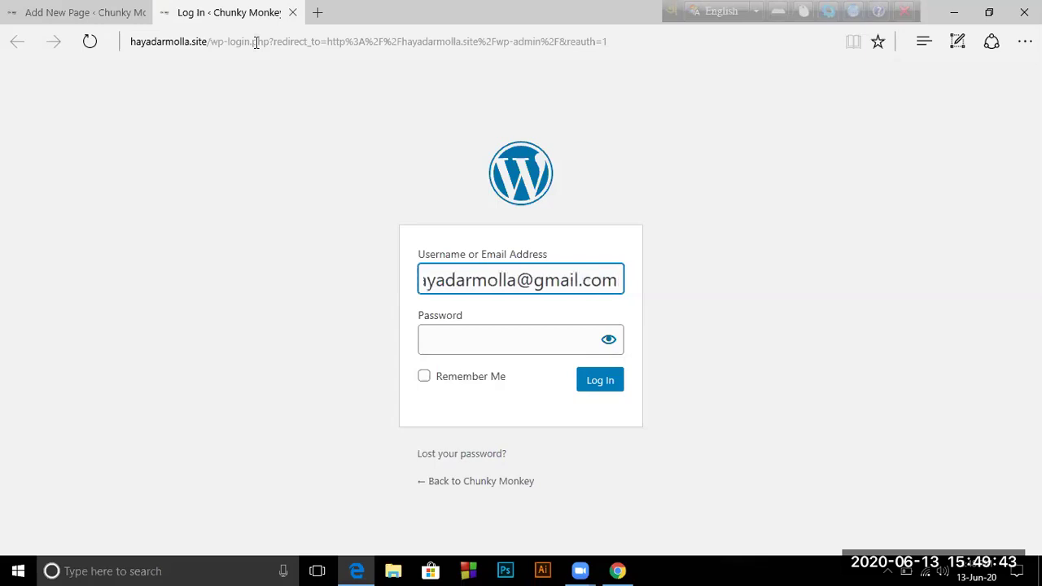
Enter the account's e-mail address and password and log in to the WordPress admin
click(424, 338)
text(•••••)
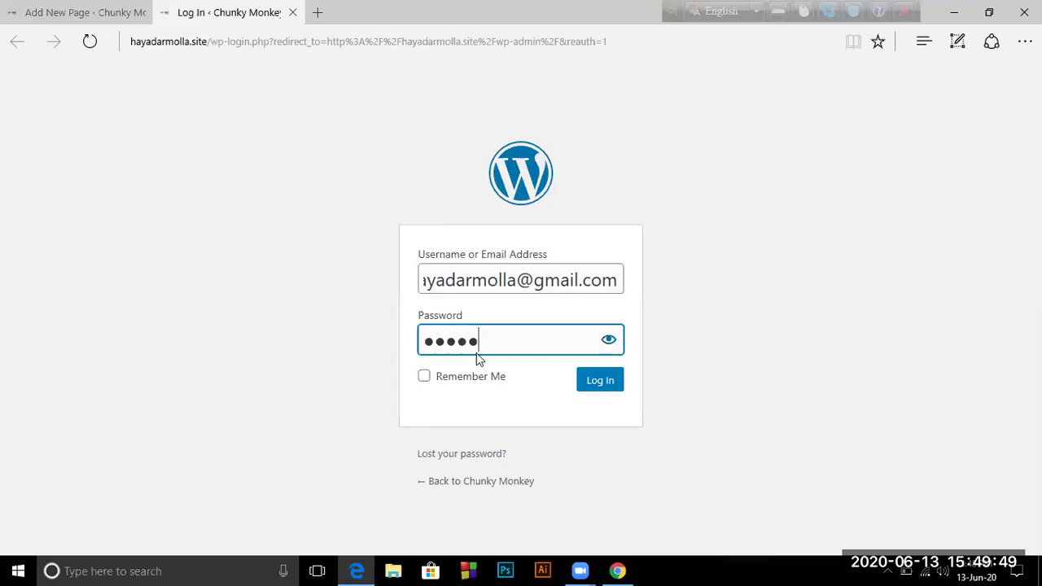
key(Return)
click(590, 383)
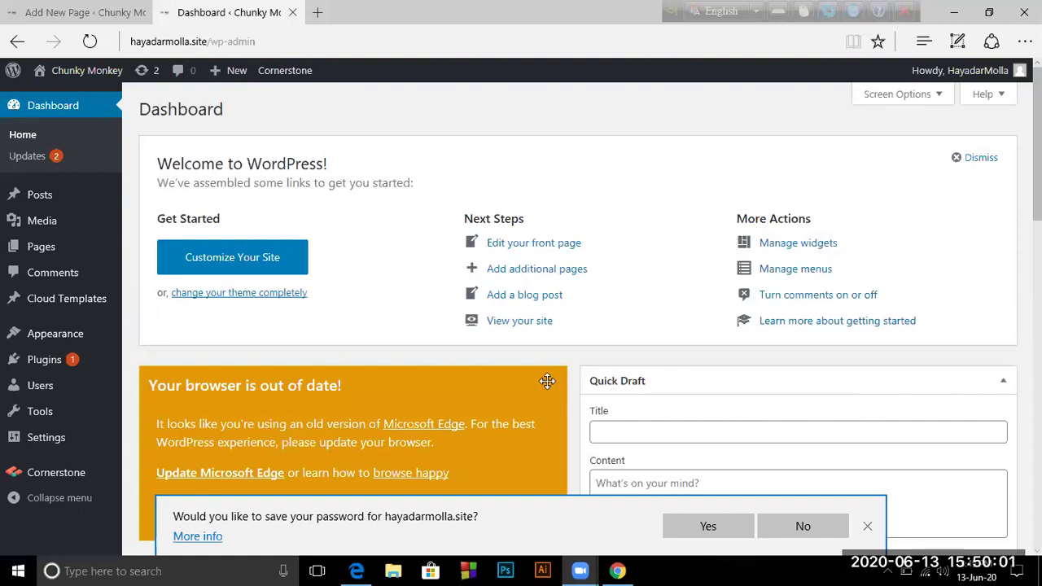
Choose Pages > Add New from the Dashboard sidebar to get an empty page editor
mouse_move(53, 371)
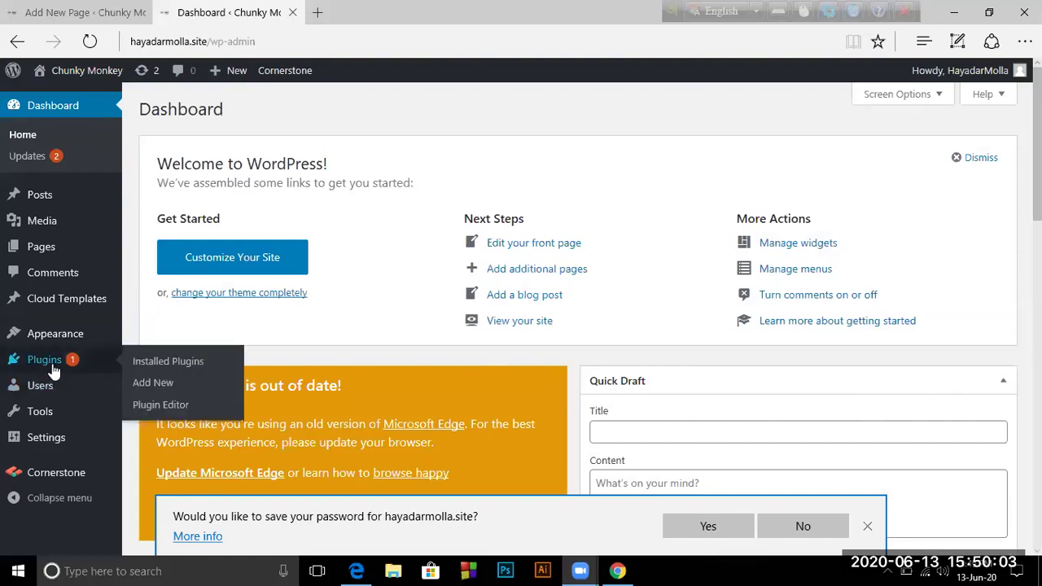
mouse_move(47, 249)
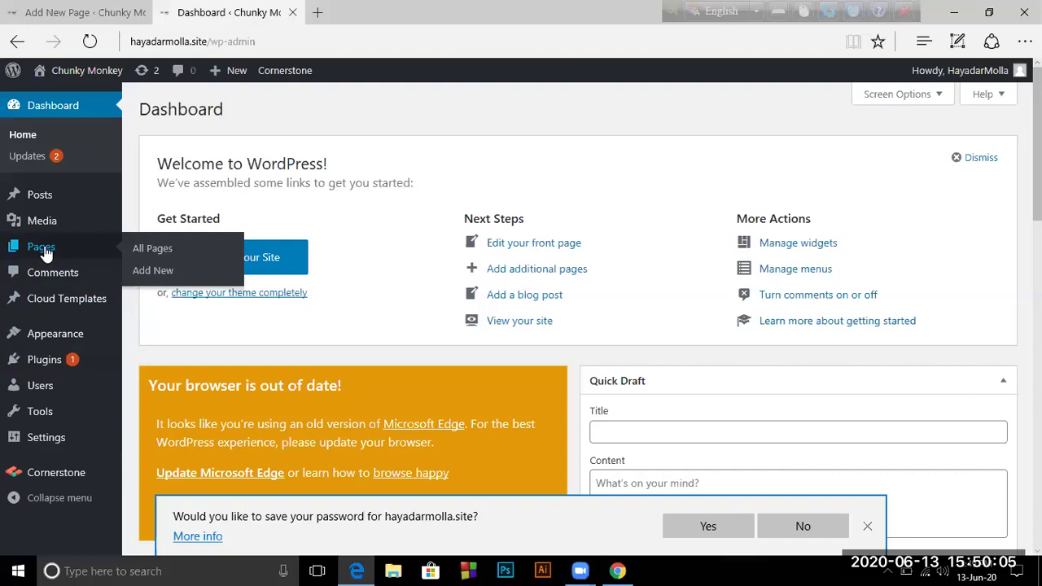
click(150, 275)
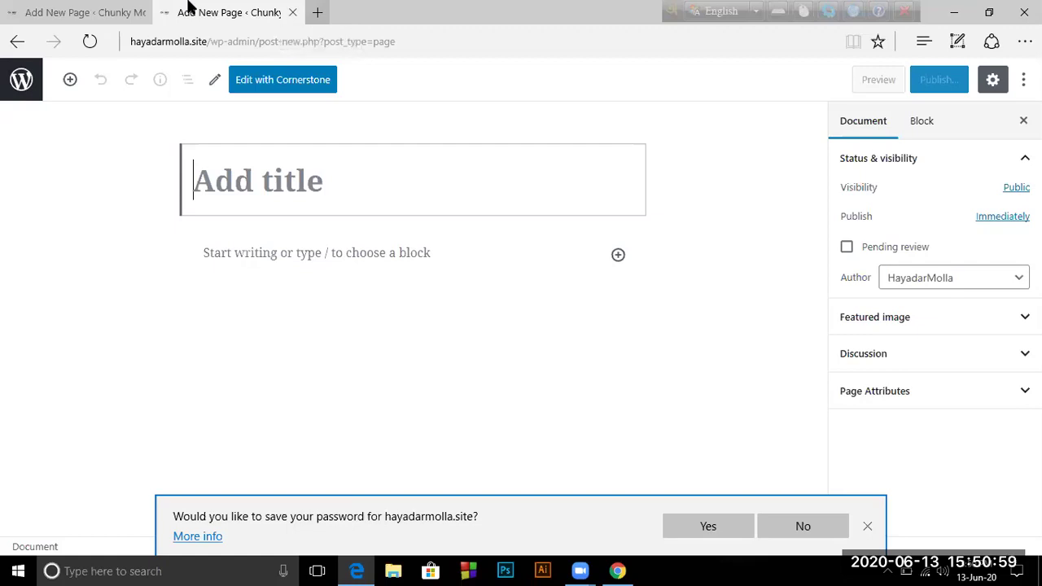
Open a new Edge tab on the Start page with Ctrl+T
key(ctrl+t)
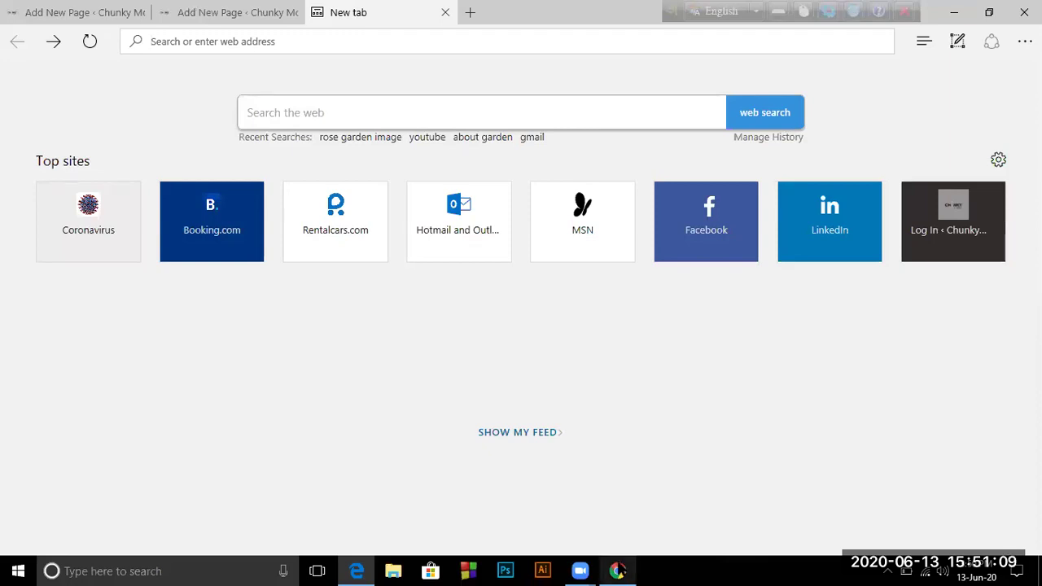
In Chrome, run a Google search for 'rose garden'
click(618, 571)
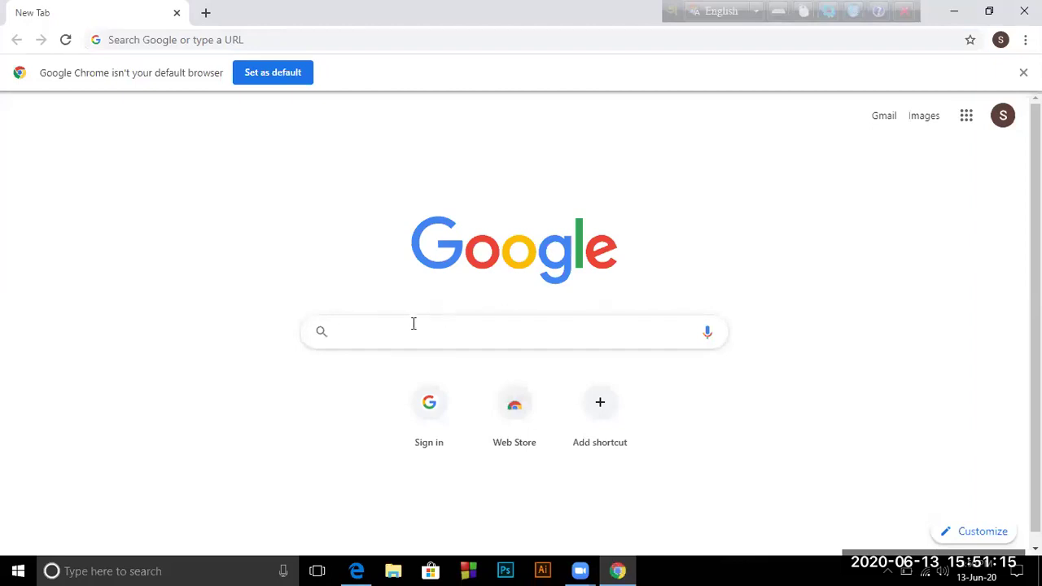
text(rose)
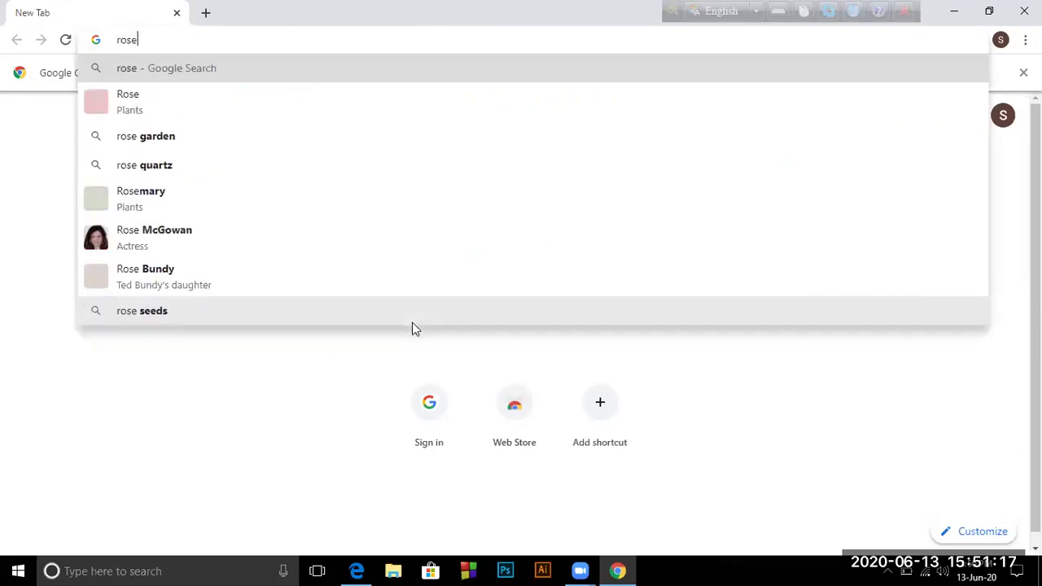
text( gard)
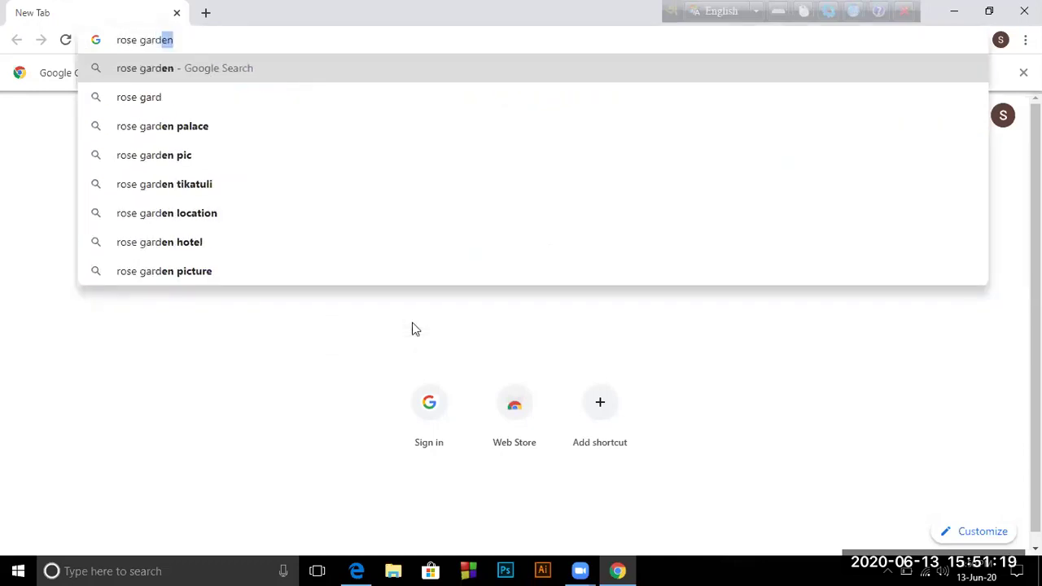
text(en)
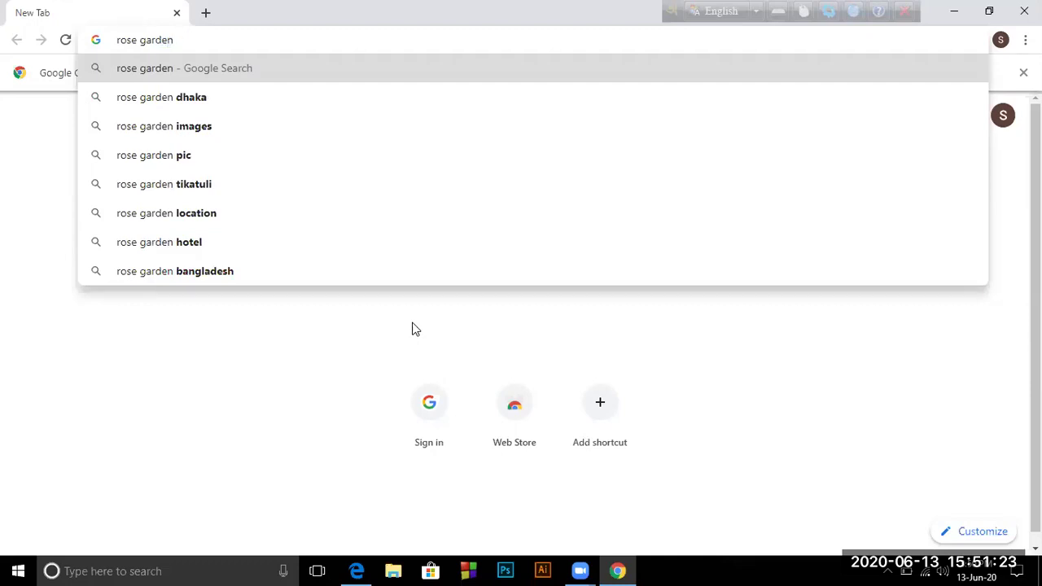
key(Return)
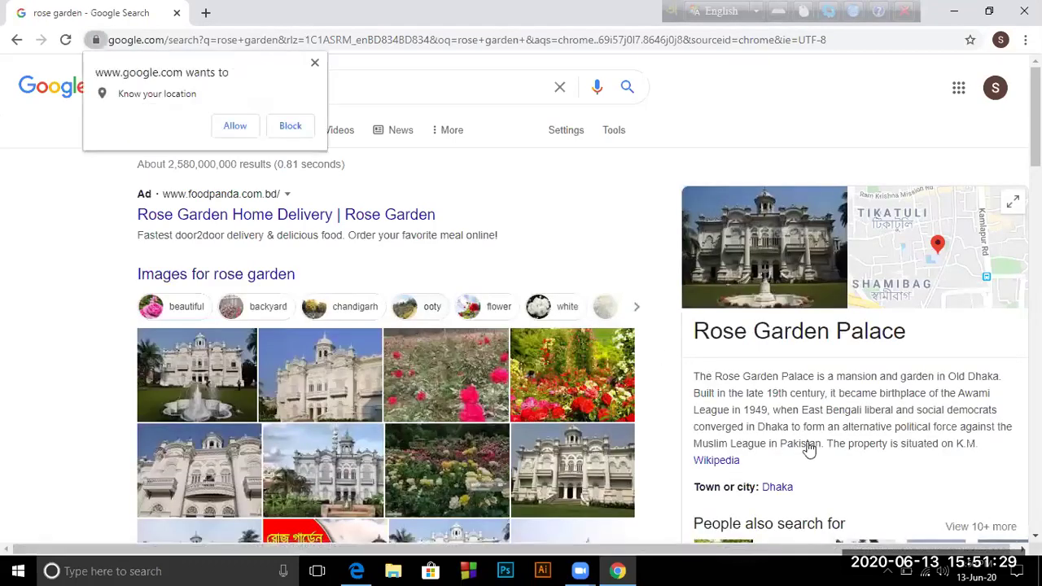
Scroll the results past Rose Garden Palace, TripAdvisor and Wikipedia to The Daily Star and rose videos
scroll(470, 445, down, 1)
scroll(329, 400, down, 3)
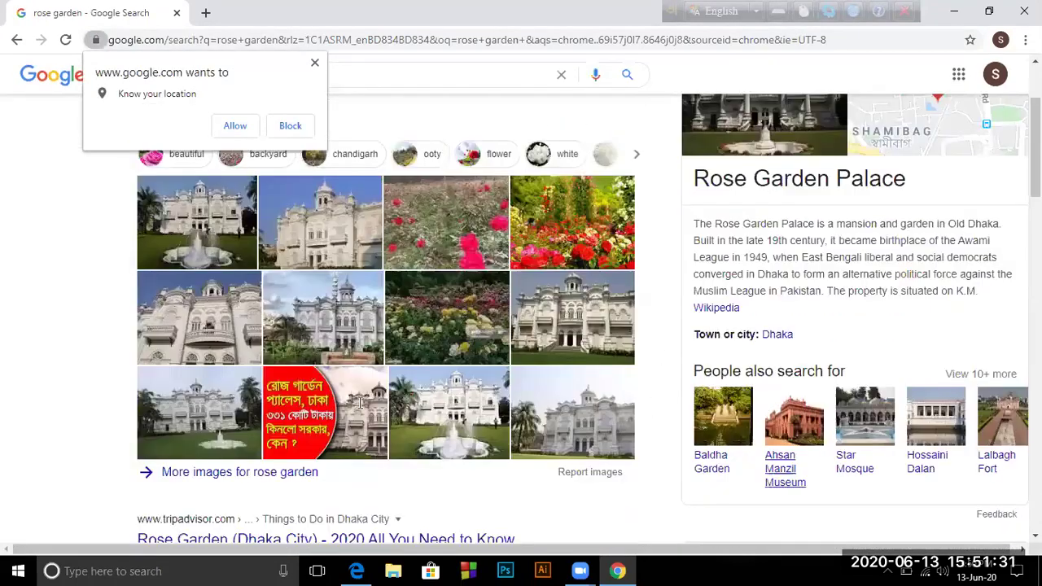
scroll(673, 430, down, 3)
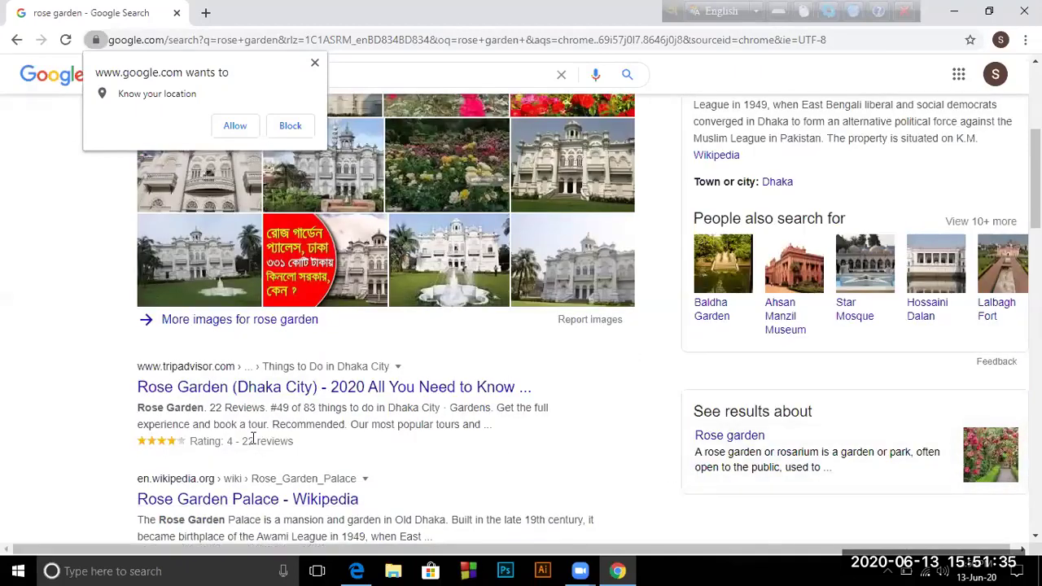
scroll(253, 438, down, 2)
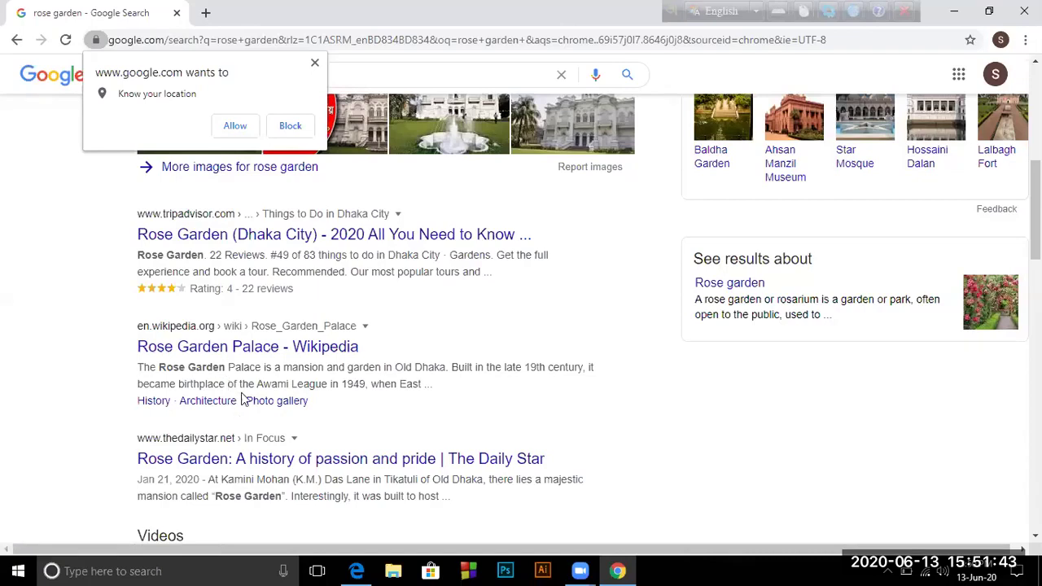
scroll(187, 432, down, 1)
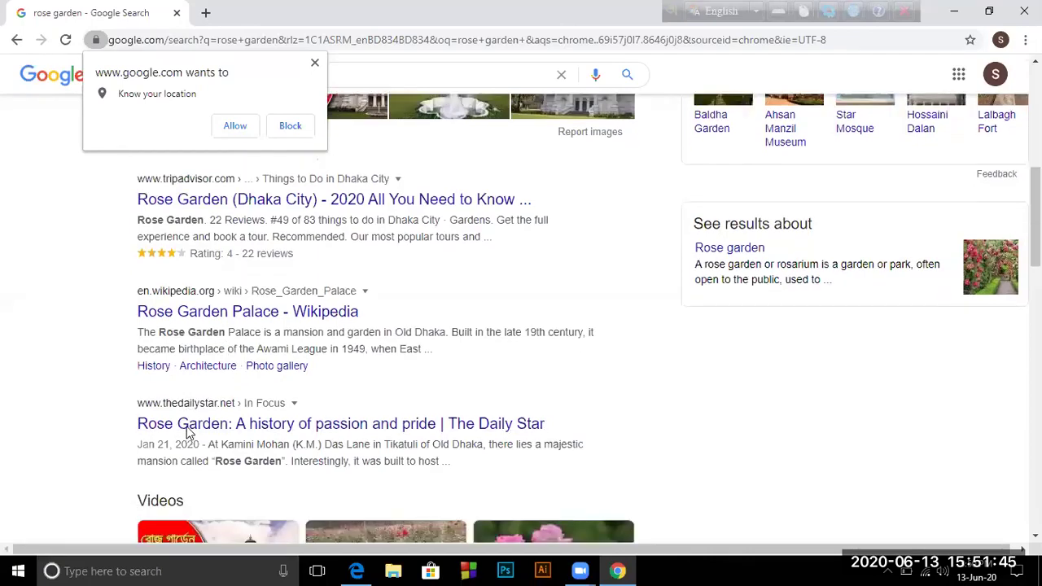
scroll(186, 432, down, 3)
scroll(187, 432, up, 5)
scroll(186, 432, up, 2)
scroll(187, 432, up, 2)
scroll(235, 434, down, 5)
scroll(269, 330, down, 3)
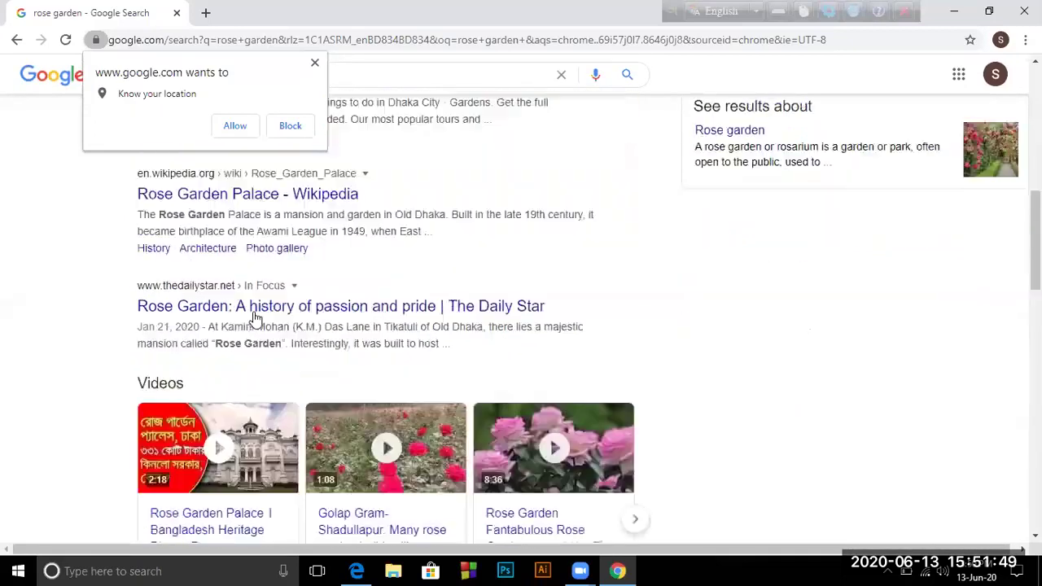
Read through The Daily Star article 'Rose Garden: A history of passion and pride'
click(259, 312)
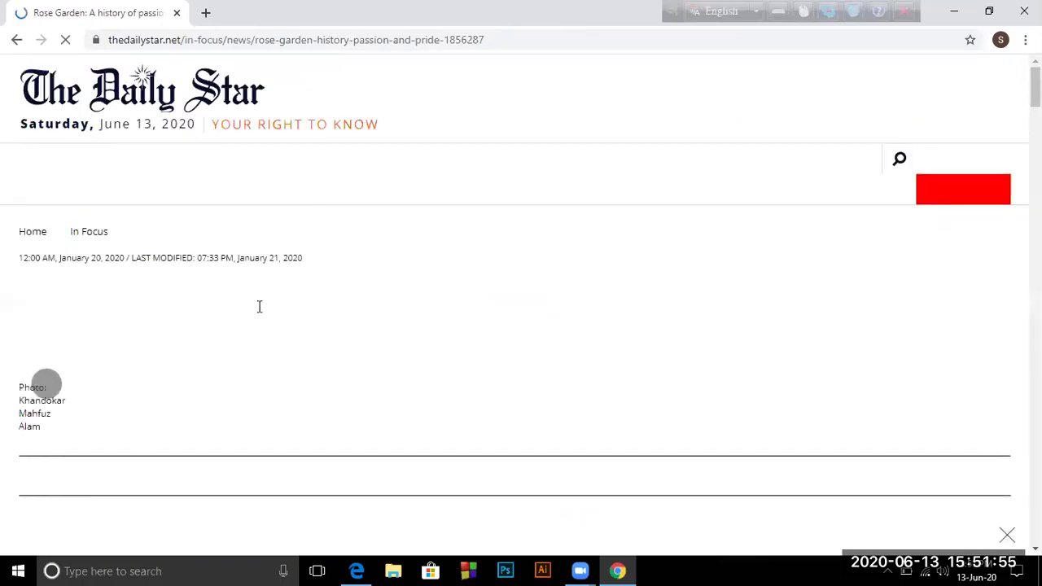
scroll(274, 298, down, 3)
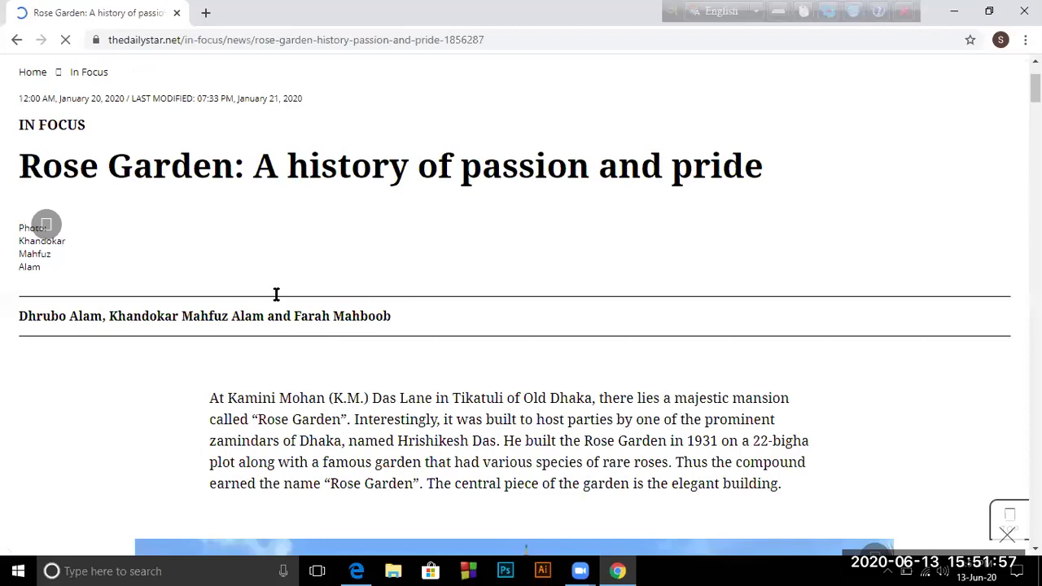
scroll(277, 302, down, 10)
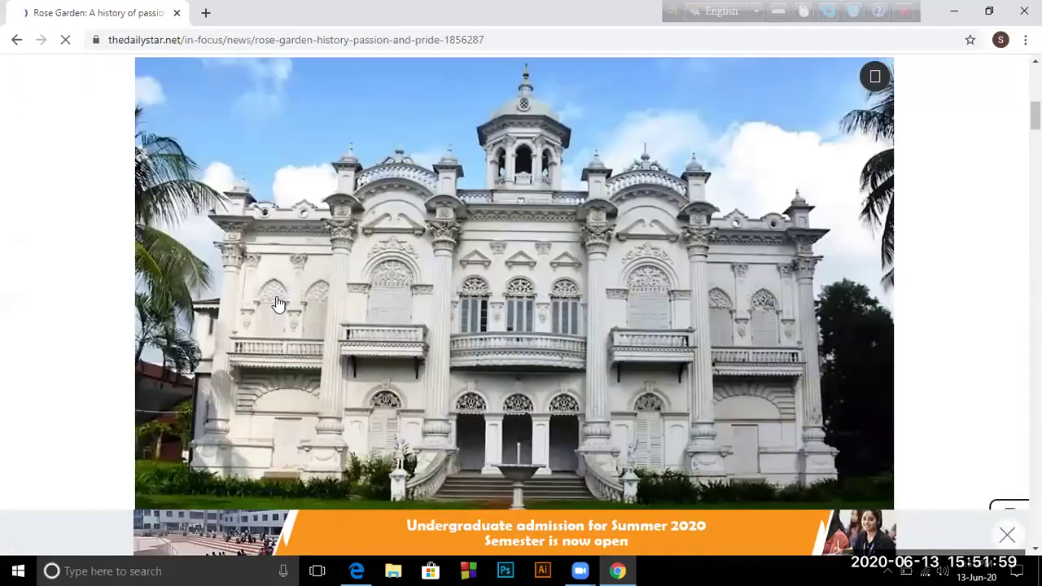
scroll(277, 302, up, 7)
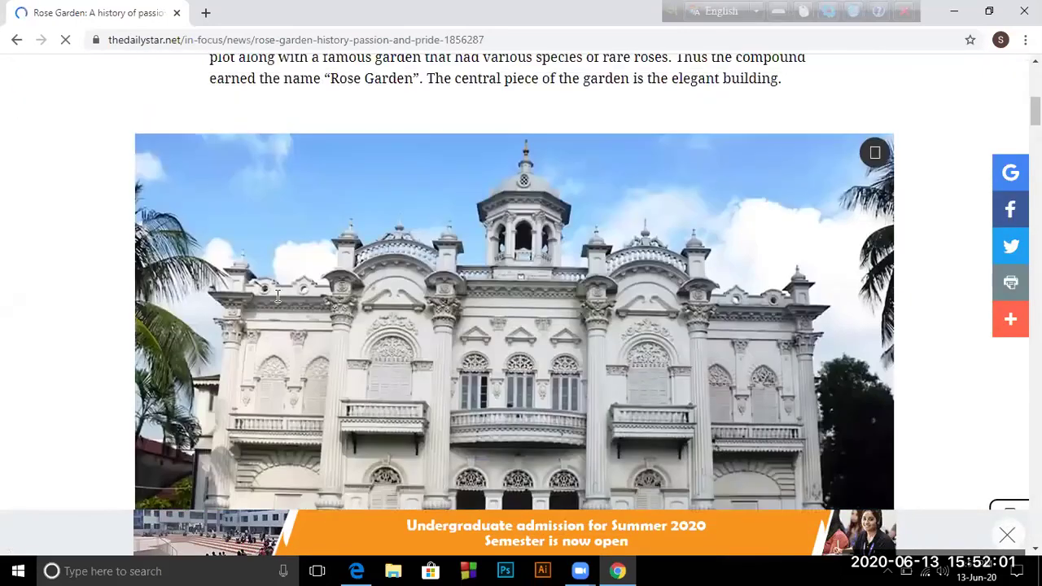
scroll(277, 297, up, 8)
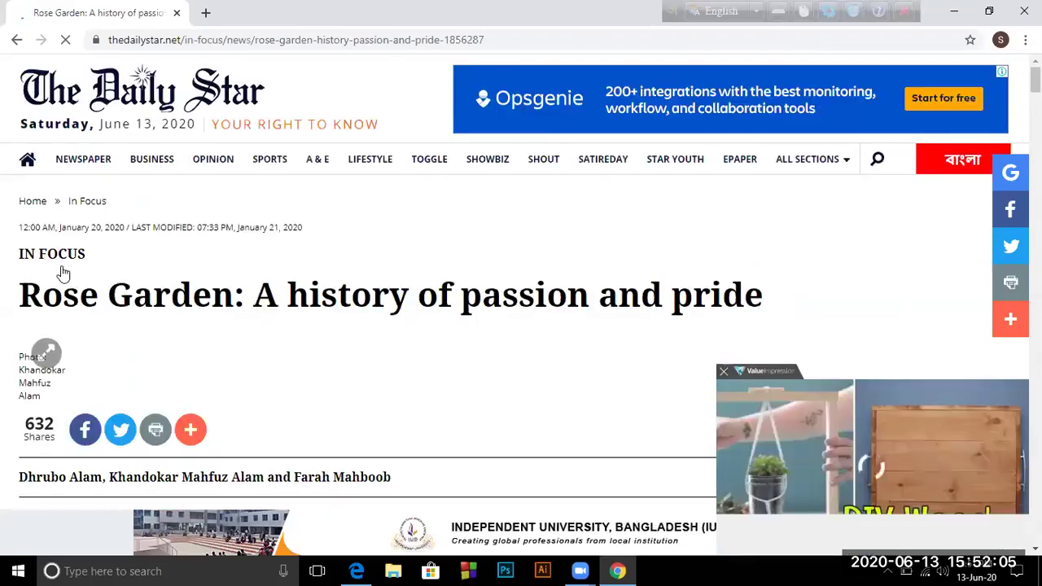
scroll(120, 259, down, 3)
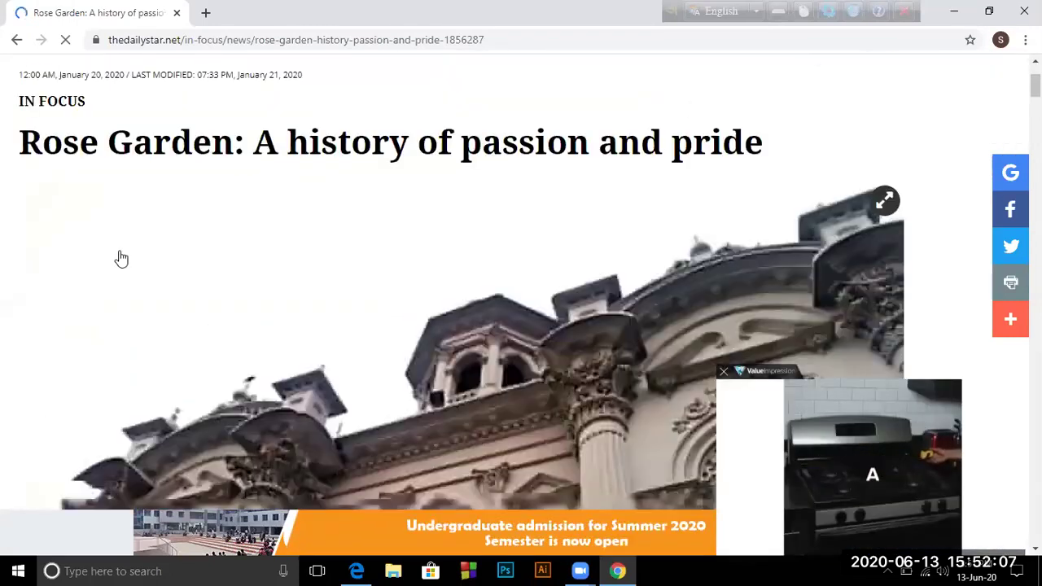
scroll(120, 259, down, 5)
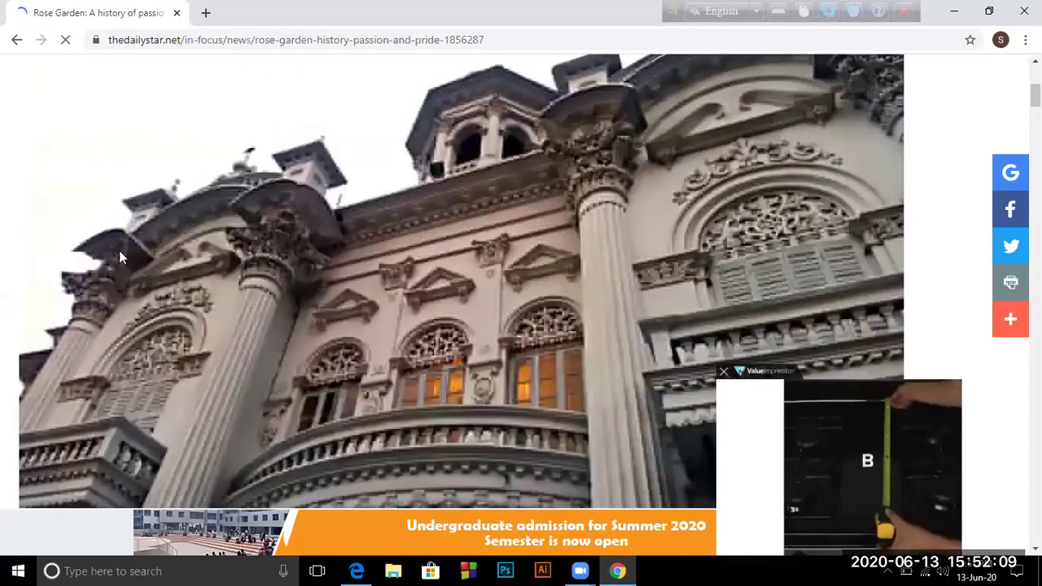
scroll(121, 259, down, 6)
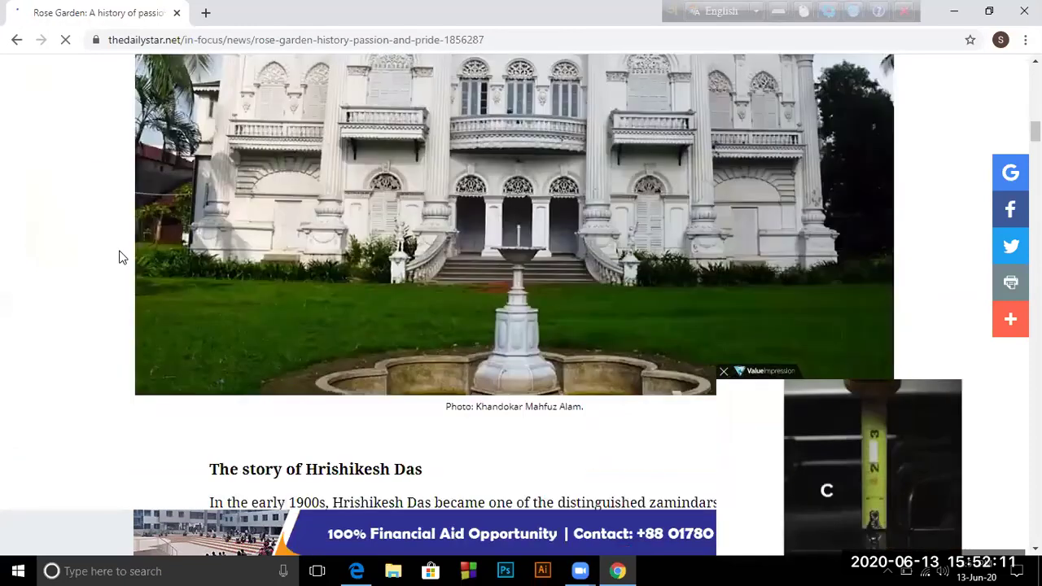
scroll(121, 259, up, 10)
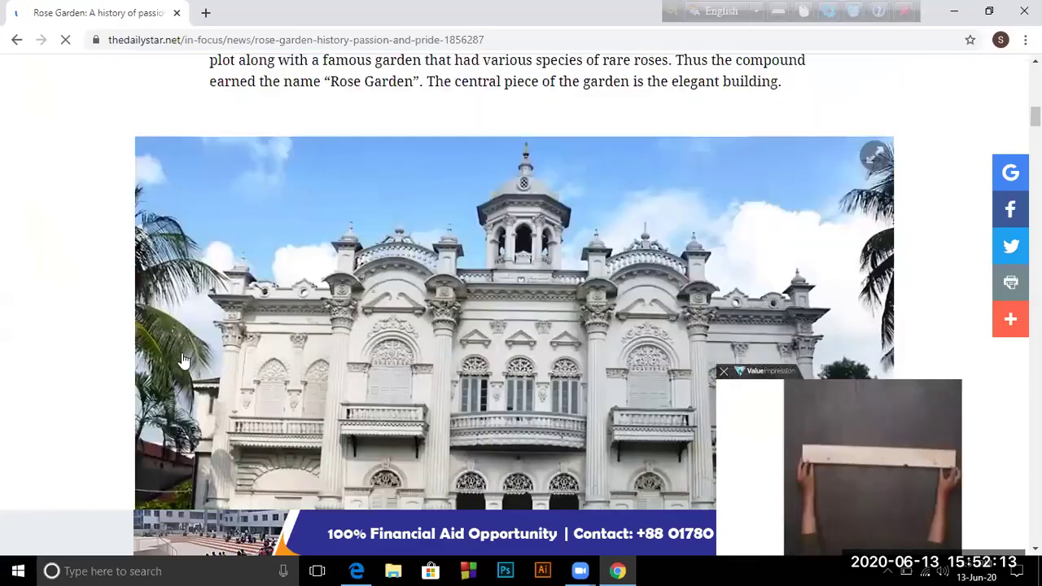
scroll(184, 361, up, 8)
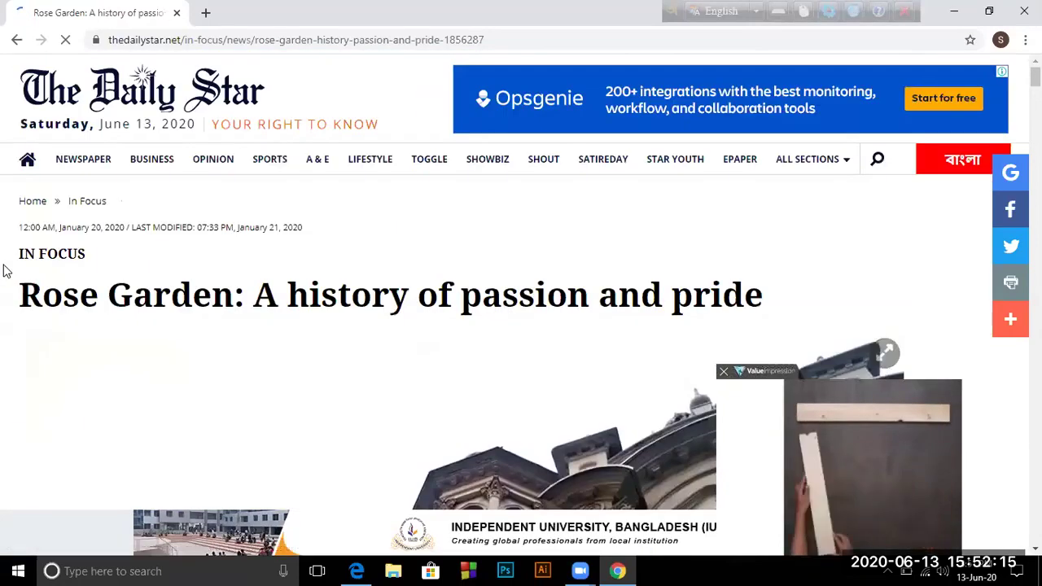